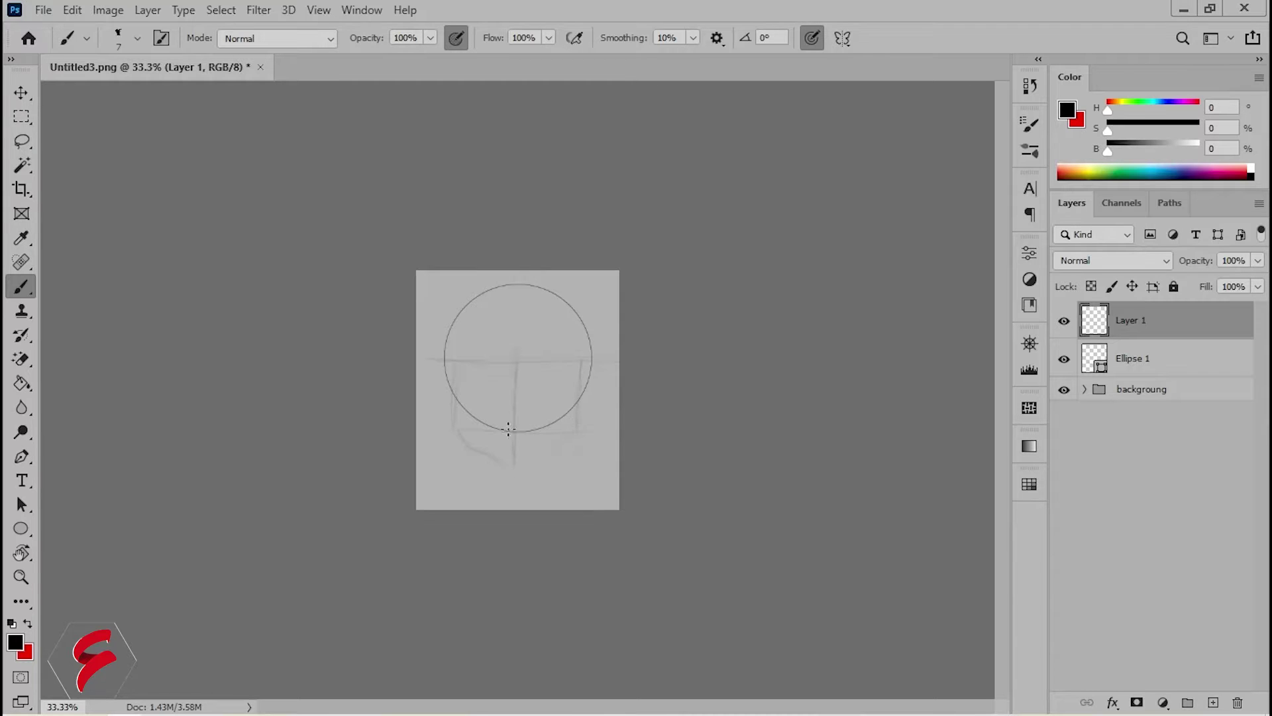
Fit the canvas on screen, darken the right and lower jaw lines, and draw the right eye.
key("ctrl+0")
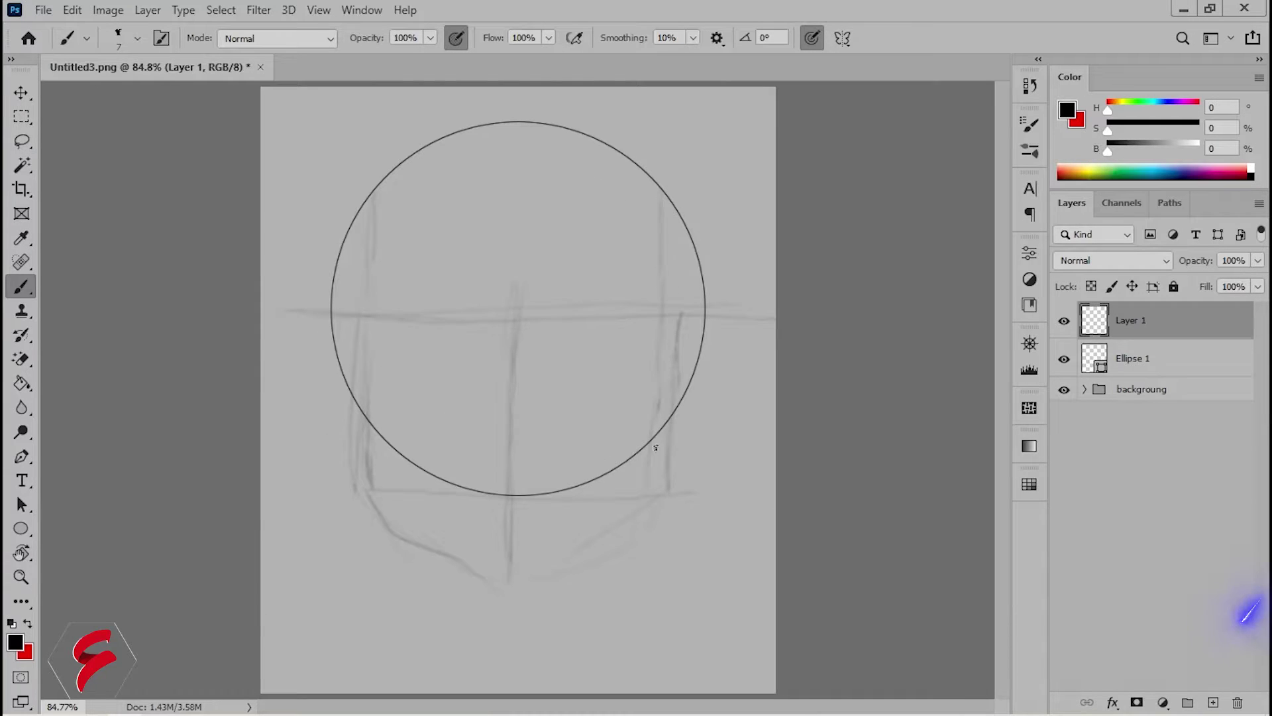
left_click_drag(656, 448, 647, 523)
left_click_drag(369, 511, 634, 542)
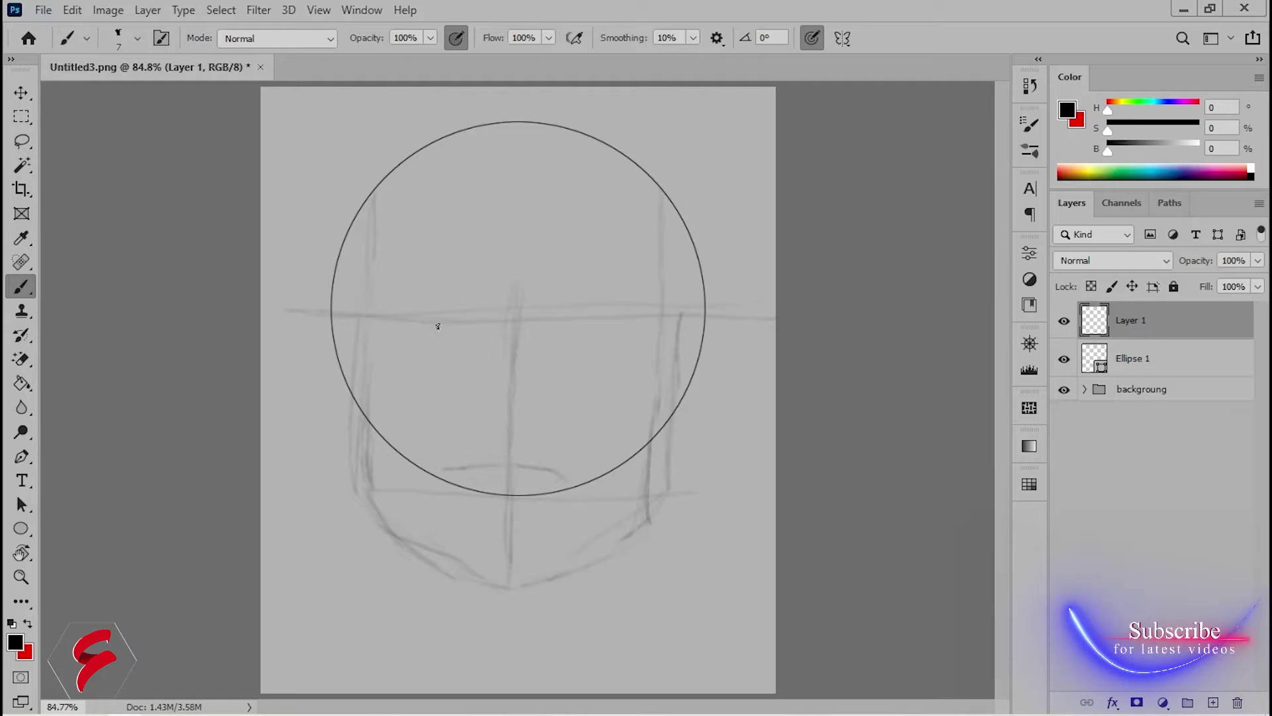
left_click_drag(594, 327, 593, 329)
Zoom in and sketch the nose with a horizontal line and curved bottom outline.
key("ctrl+plus")
key("ctrl+plus")
left_click_drag(477, 265, 472, 325)
left_click_drag(639, 429, 378, 432)
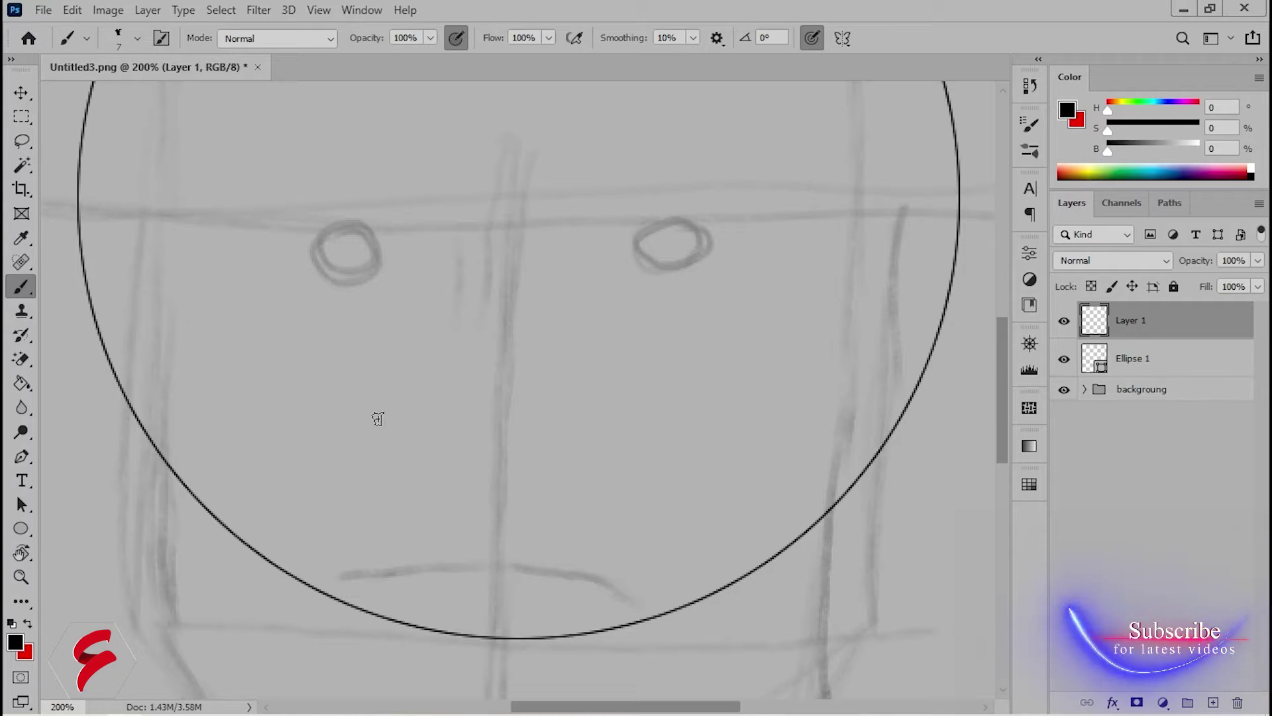
left_click_drag(468, 414, 577, 419)
left_click_drag(430, 427, 460, 411)
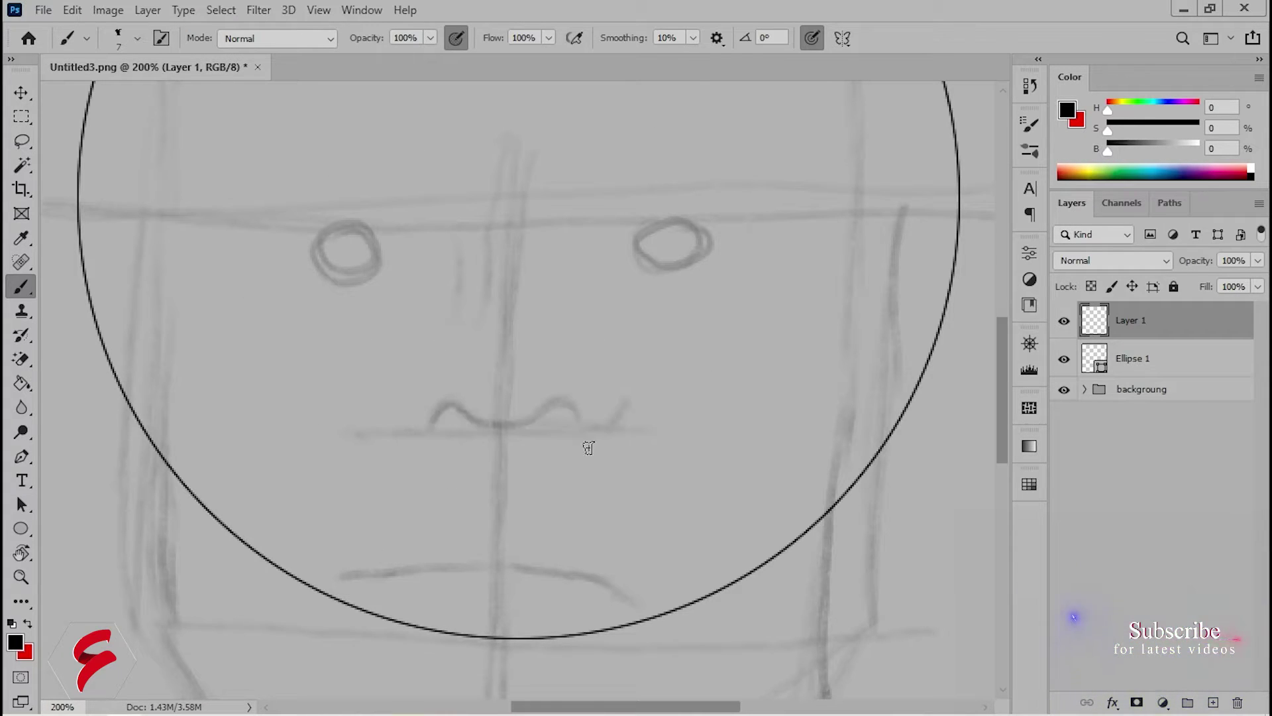
Draw a curved hair stroke over the head and begin shading the left eye dark.
scroll(463, 463, "down", 5)
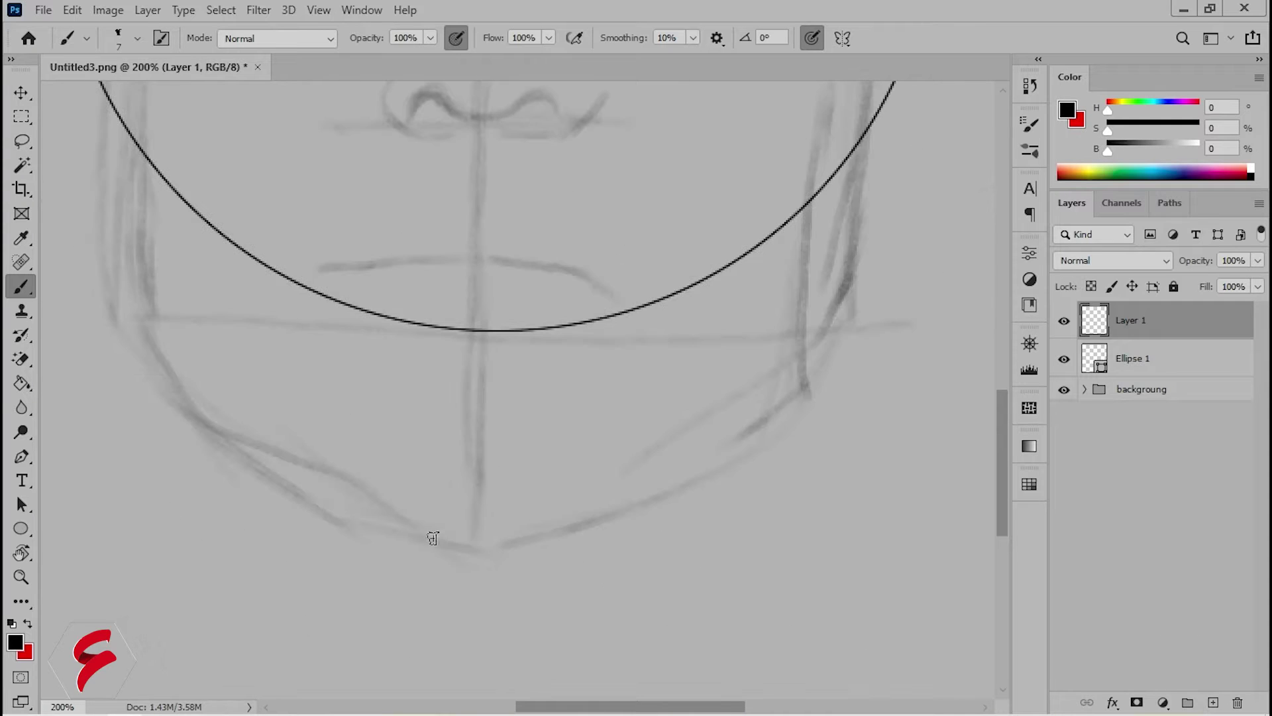
left_click_drag(717, 428, 837, 461)
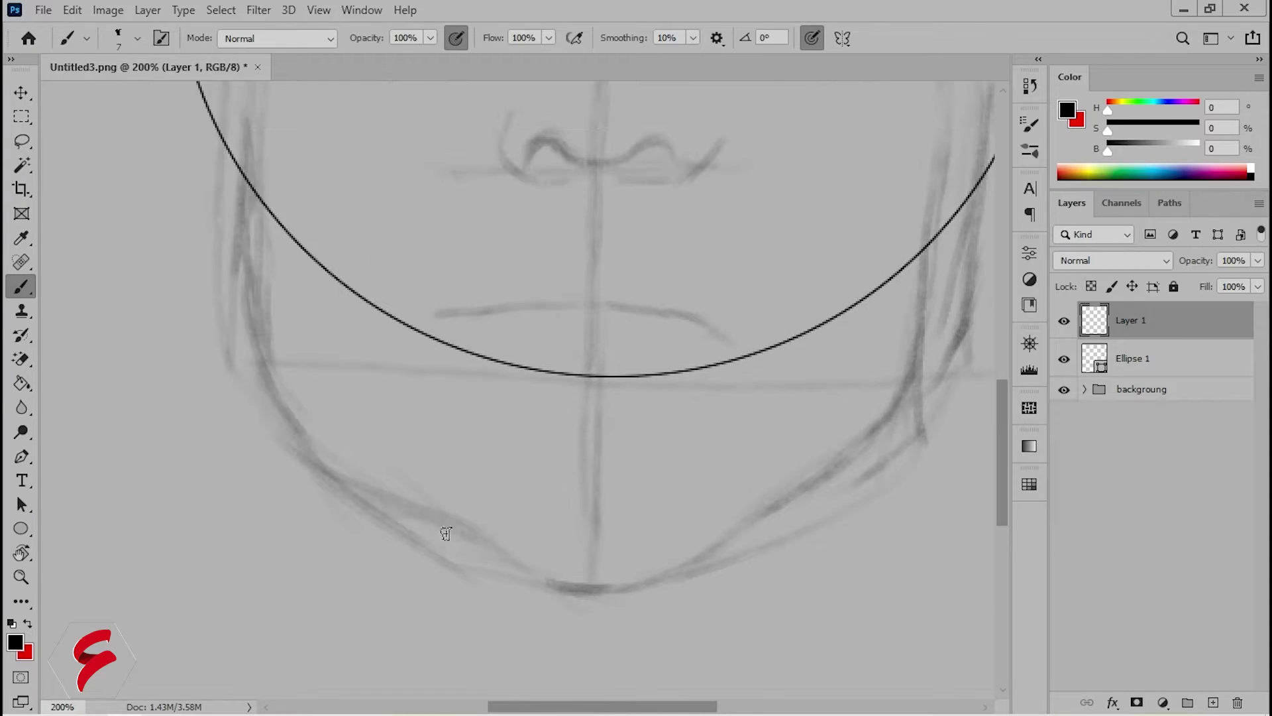
key("ctrl+minus")
left_click_drag(638, 111, 472, 181)
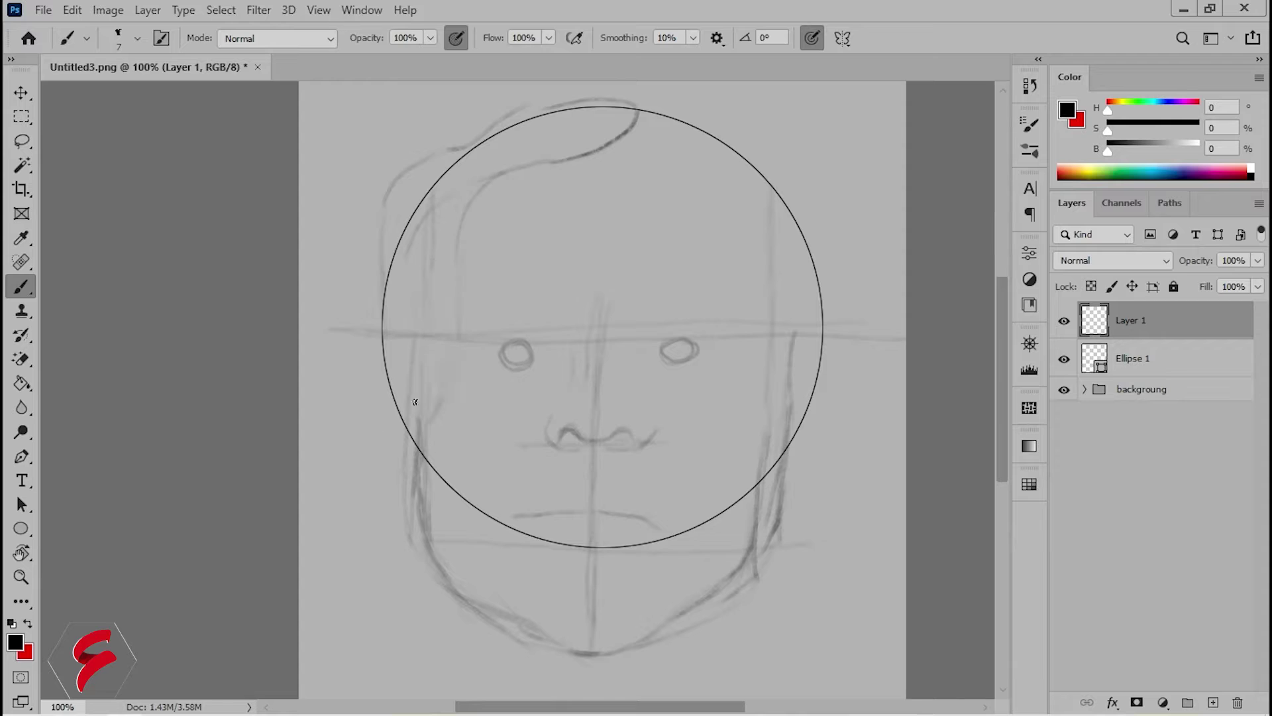
left_click_drag(482, 340, 490, 372)
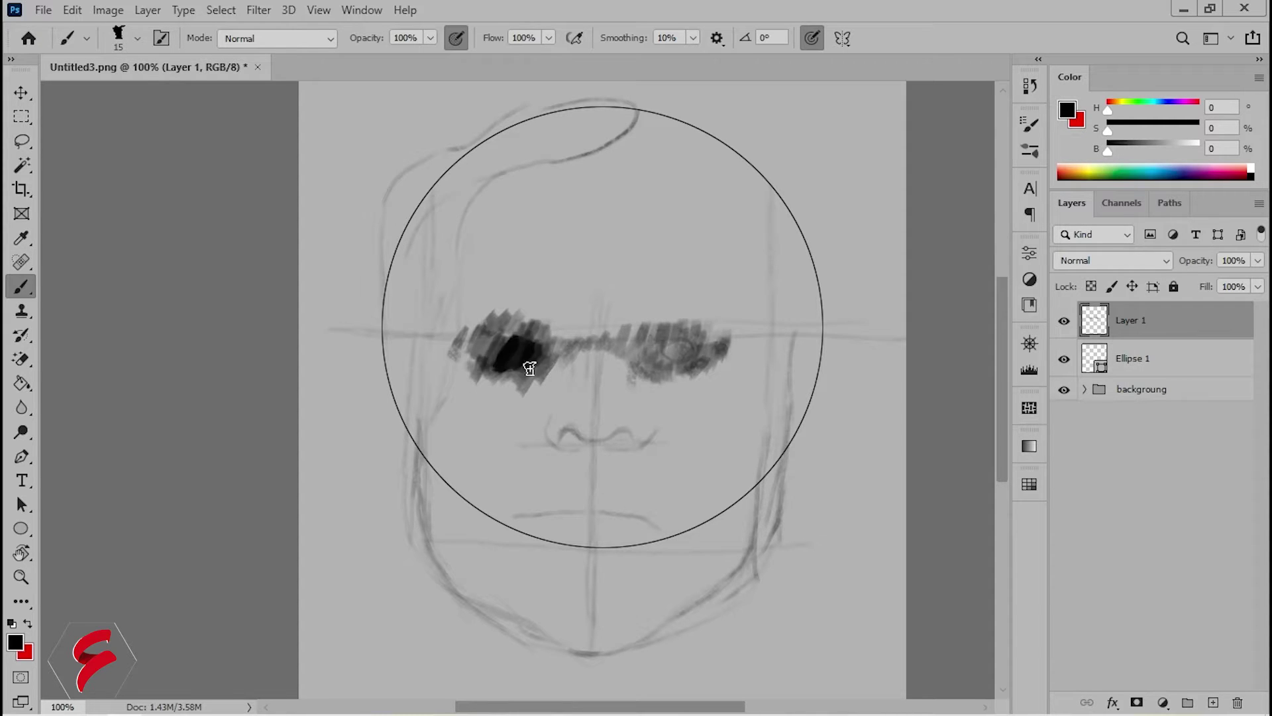
Stroke heavy dark lines down both face sides to the chin, over the hair and jaw, and add a new layer.
left_click_drag(779, 441, 762, 539)
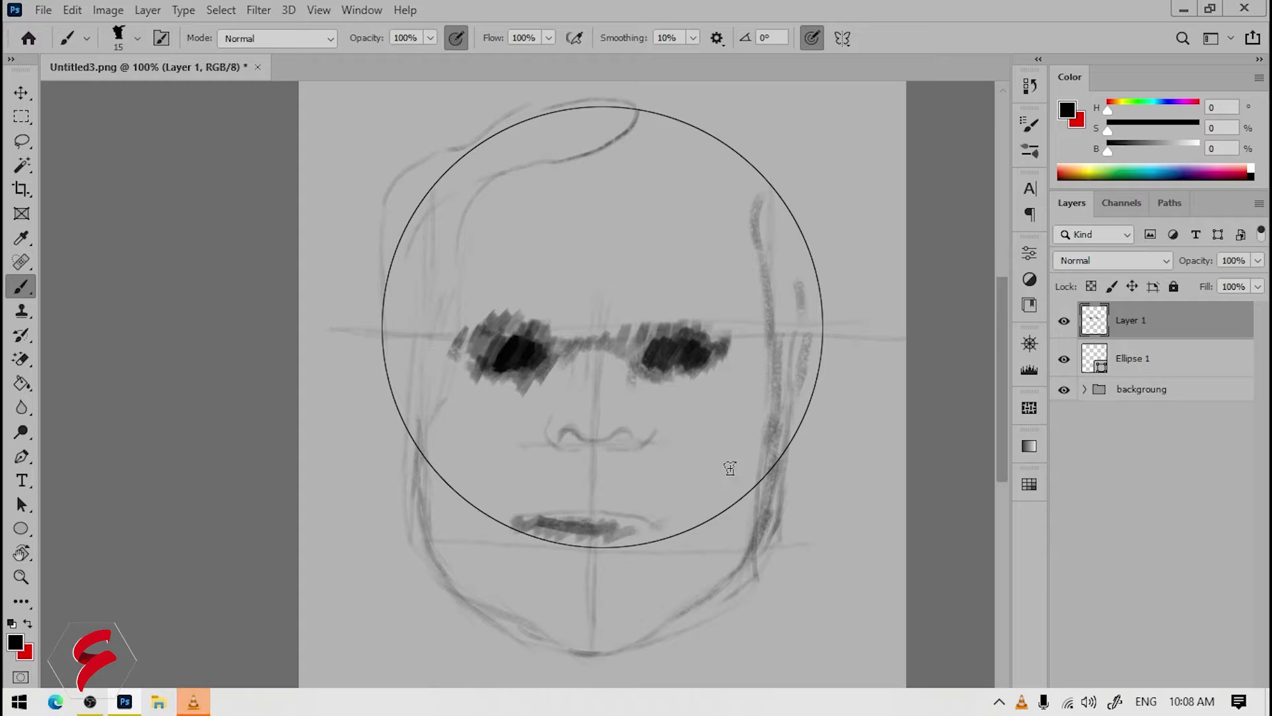
left_click_drag(739, 445, 653, 622)
left_click_drag(446, 442, 523, 620)
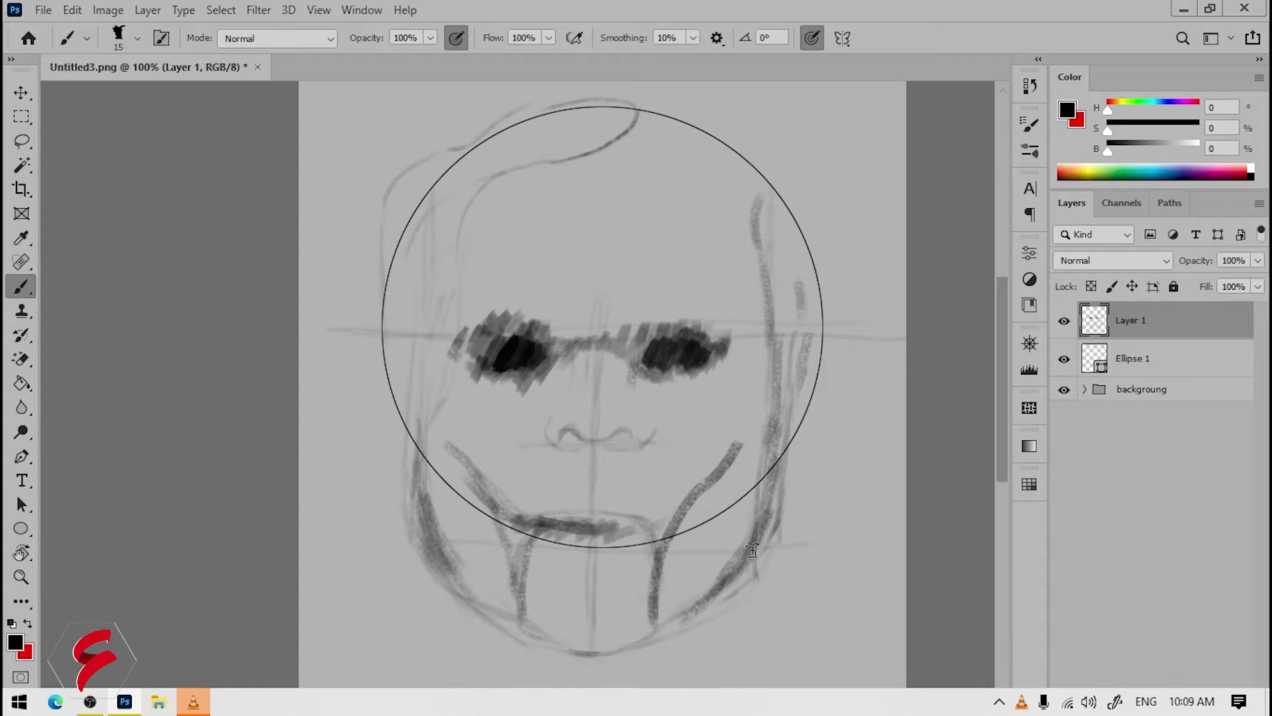
left_click_drag(752, 550, 583, 652)
left_click_drag(570, 159, 630, 109)
left_click_drag(464, 159, 411, 298)
left_click_drag(398, 199, 404, 451)
left_click(1213, 701)
type("sketch")
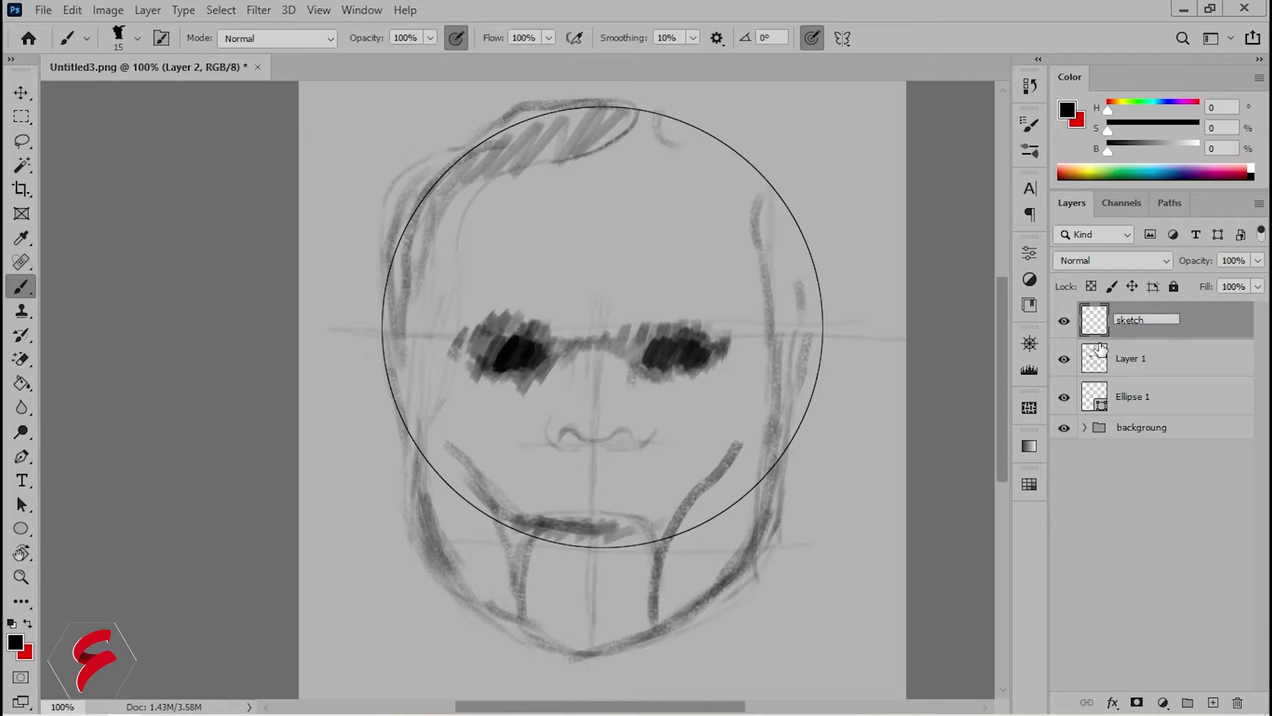
Name the new layer 'sketch' and draw fine outlines around the left eye, cheek and nose.
key("Return")
key("ctrl+plus")
key("ctrl+plus")
key("ctrl+plus")
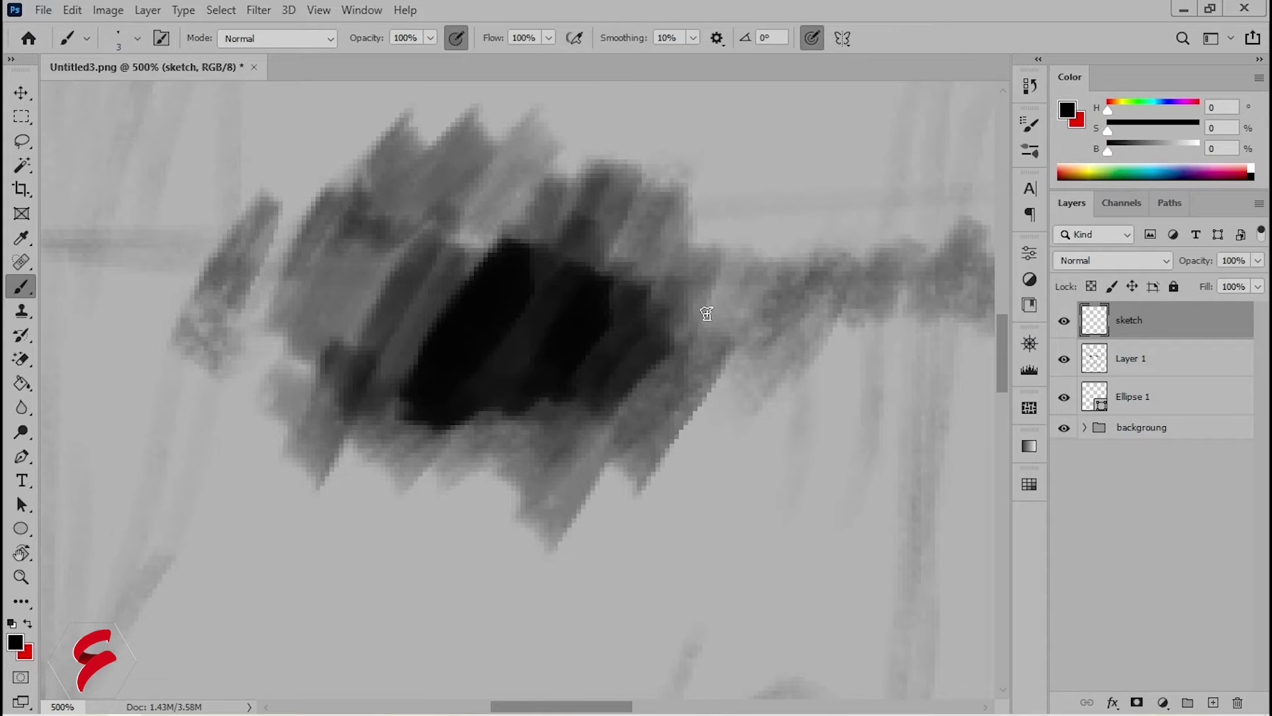
mouse_move(488, 148)
left_mouse_down()
mouse_move(365, 159)
mouse_move(192, 218)
left_mouse_up()
left_click_drag(298, 391, 258, 457)
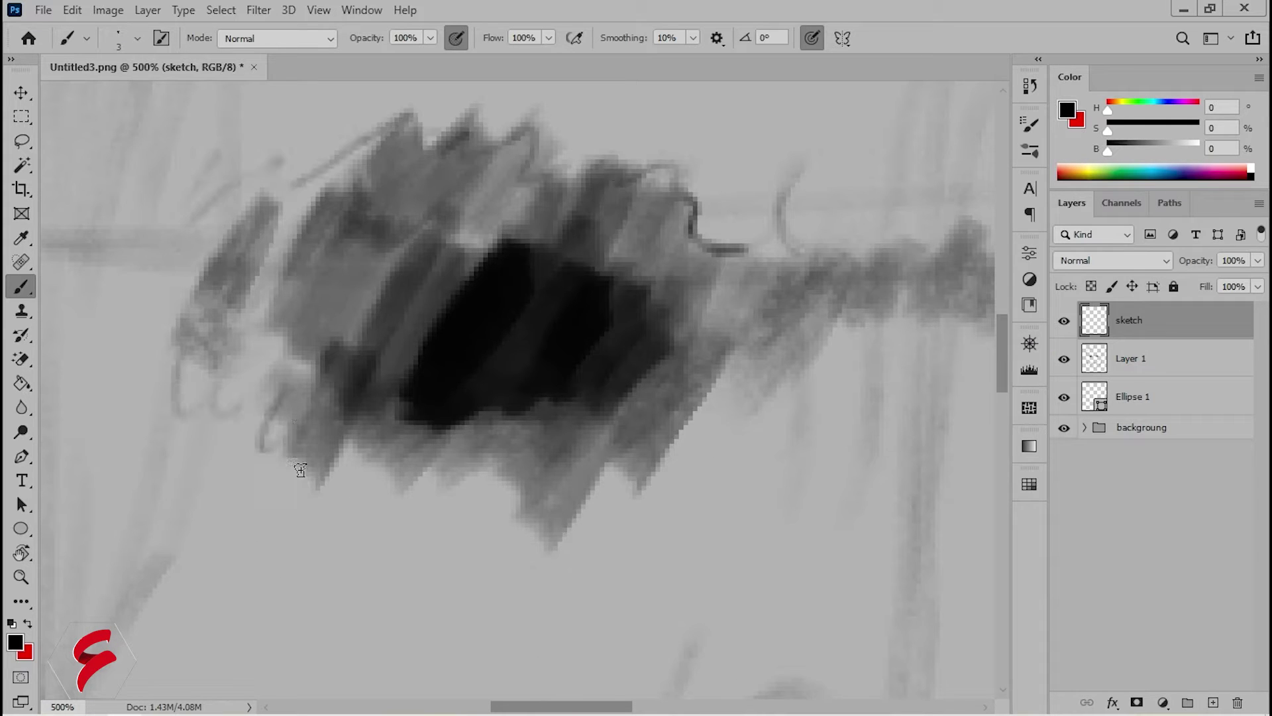
left_click_drag(398, 441, 295, 504)
left_click_drag(702, 428, 484, 537)
scroll(671, 261, "down", 5)
left_click_drag(671, 265, 597, 490)
left_click_drag(596, 491, 611, 342)
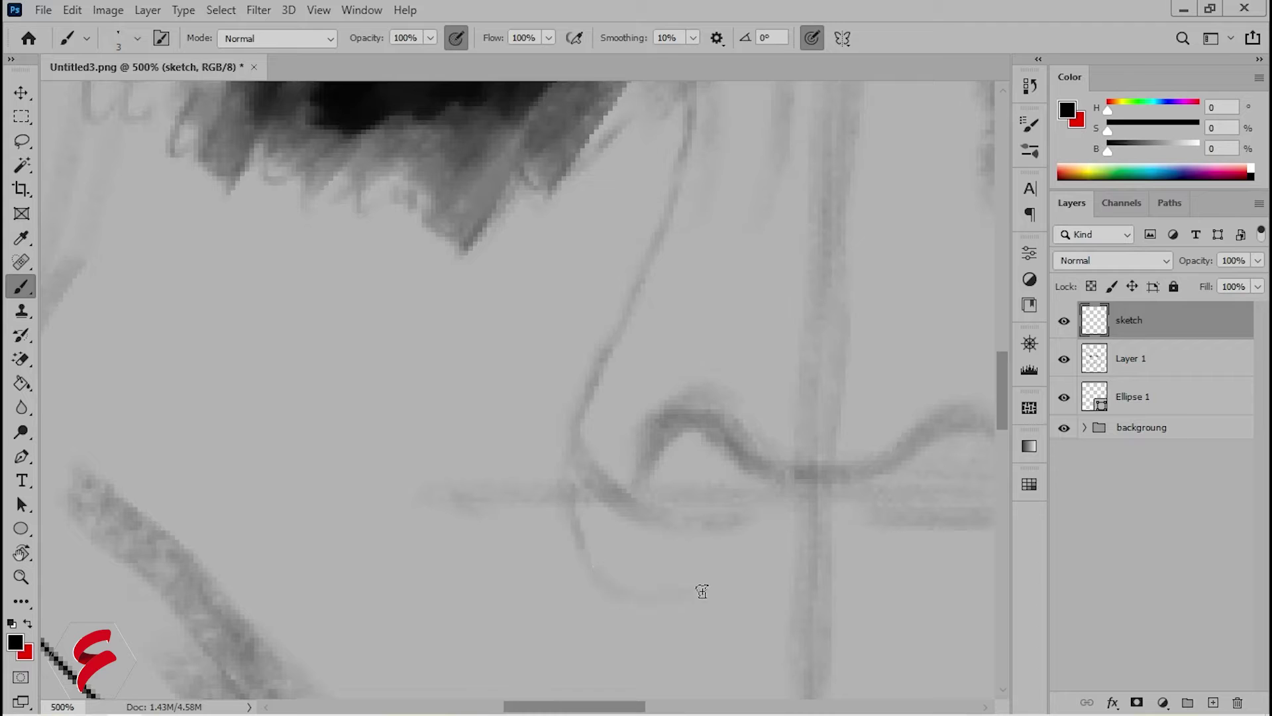
Pan around the zoomed-in face to review the eye, nose and lip outlines.
scroll(752, 571, "right", 3)
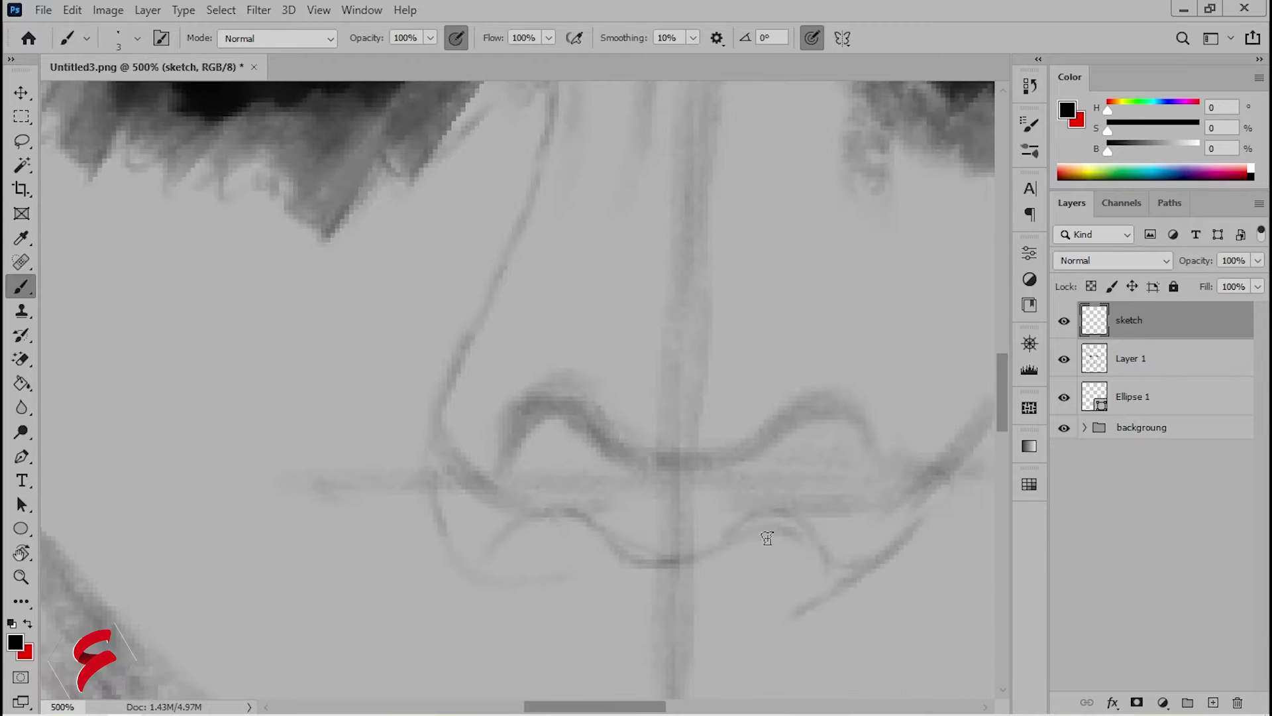
scroll(824, 407, "right", 5)
scroll(630, 512, "left", 6)
scroll(630, 512, "down", 8)
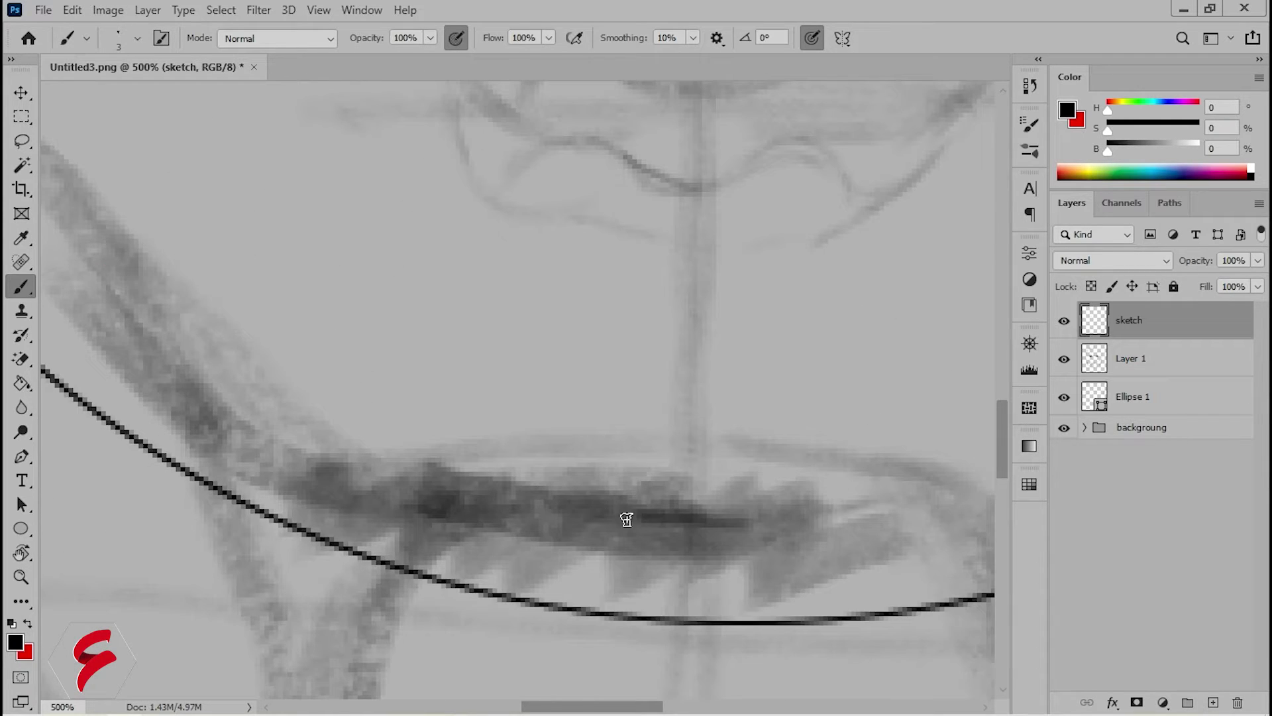
scroll(671, 514, "down", 1, "alt")
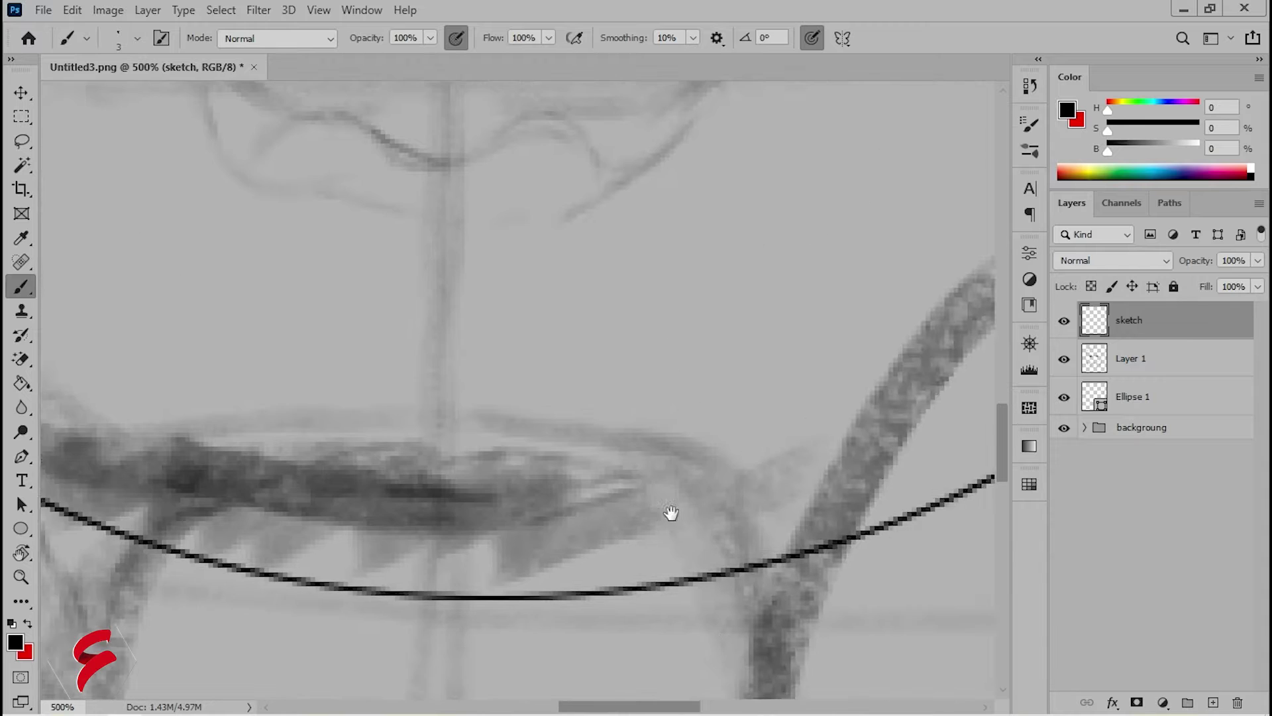
scroll(670, 530, "right", 2)
scroll(677, 572, "down", 5)
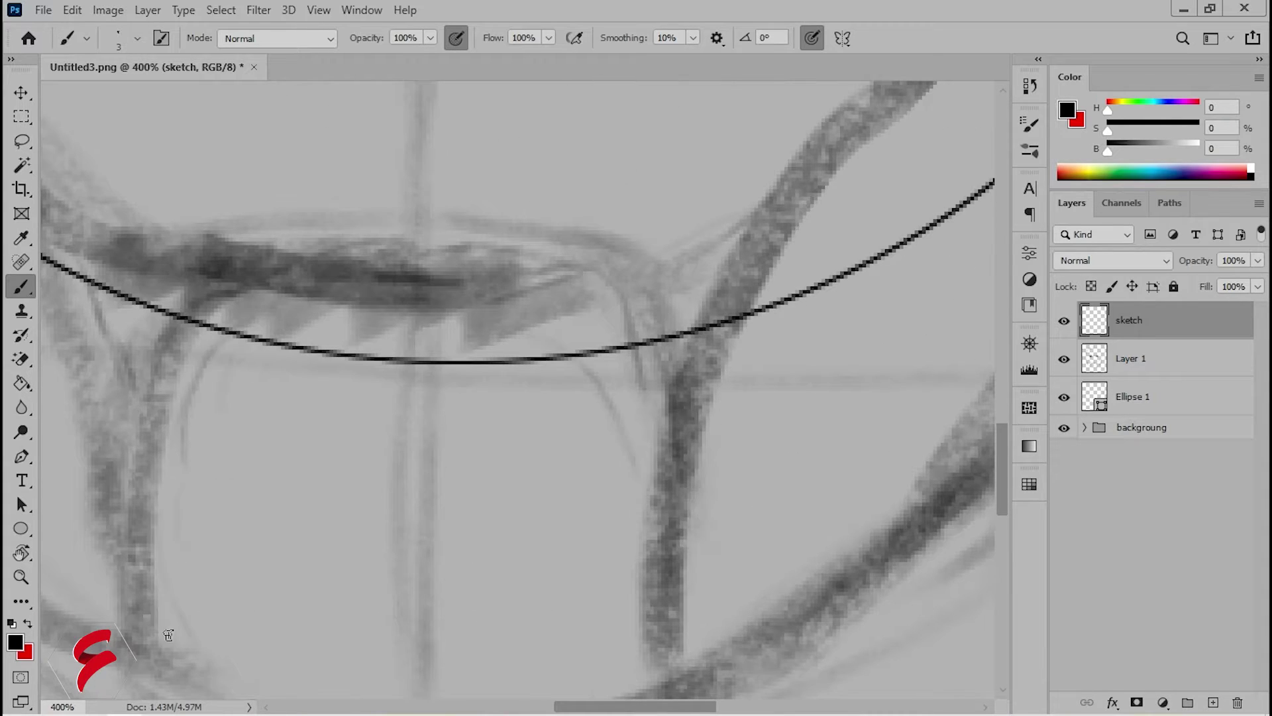
scroll(663, 464, "up", 5)
scroll(633, 517, "left", 10)
scroll(407, 389, "down", 3)
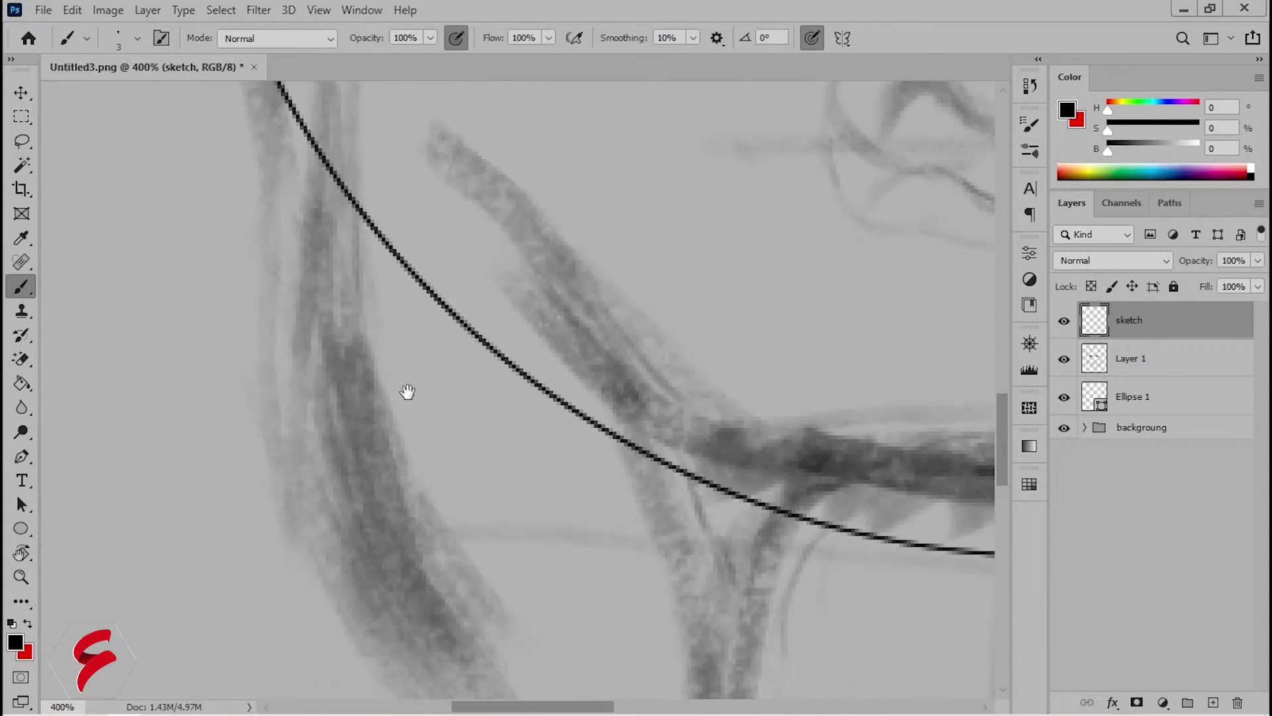
scroll(406, 388, "down", 4, "alt")
scroll(452, 272, "up", 2, "alt")
scroll(453, 271, "up", 2, "alt")
scroll(457, 274, "up", 2, "alt")
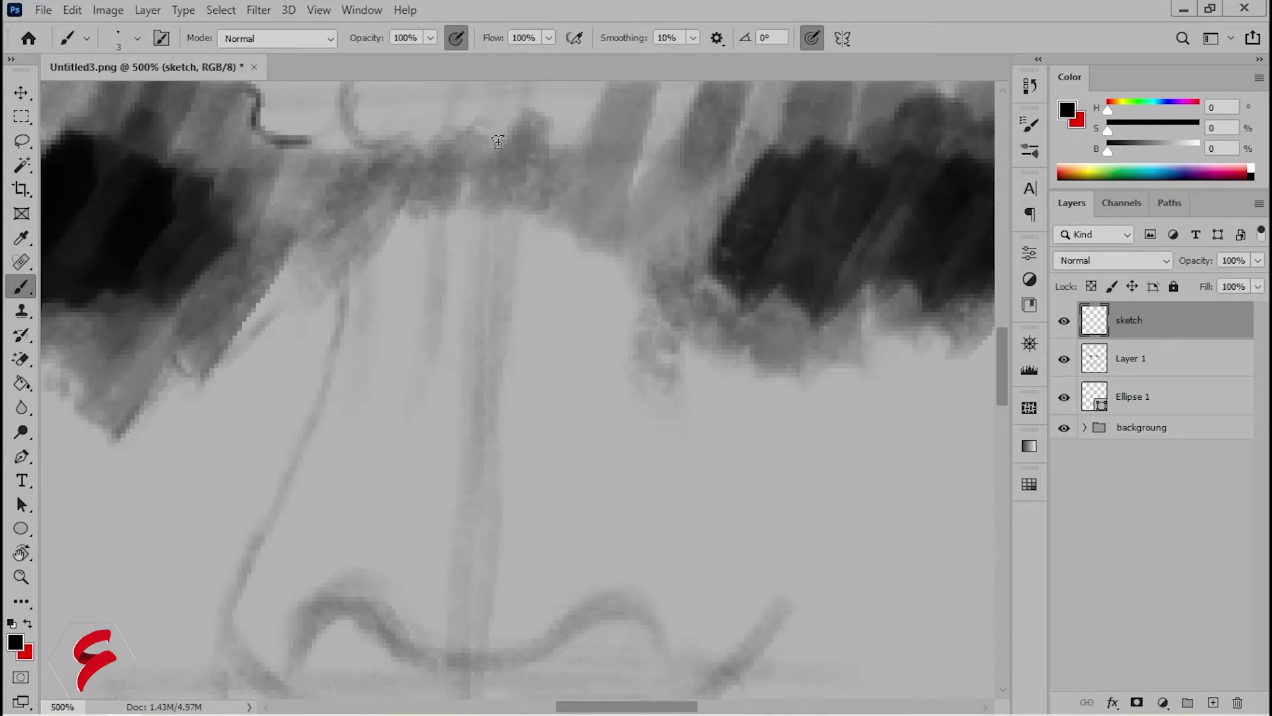
scroll(709, 360, "down", 3, "alt")
scroll(795, 332, "up", 1)
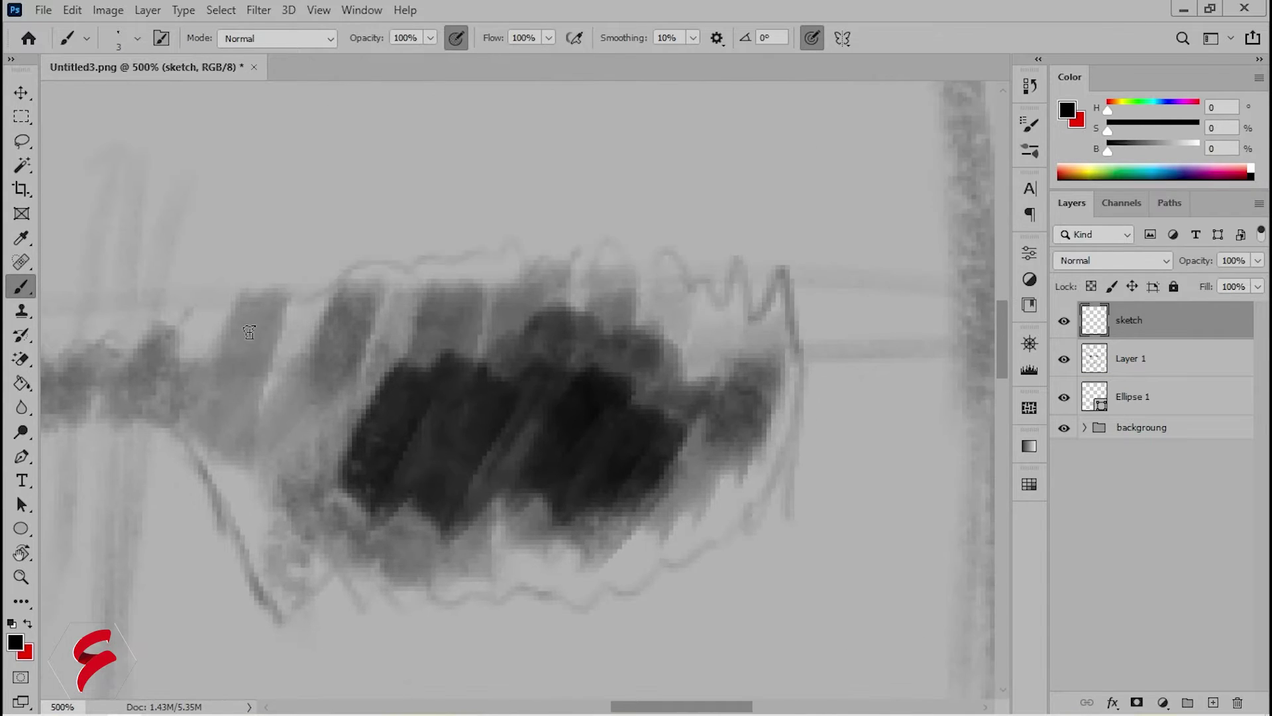
scroll(513, 312, "up", 2, "alt")
scroll(258, 369, "down", 5)
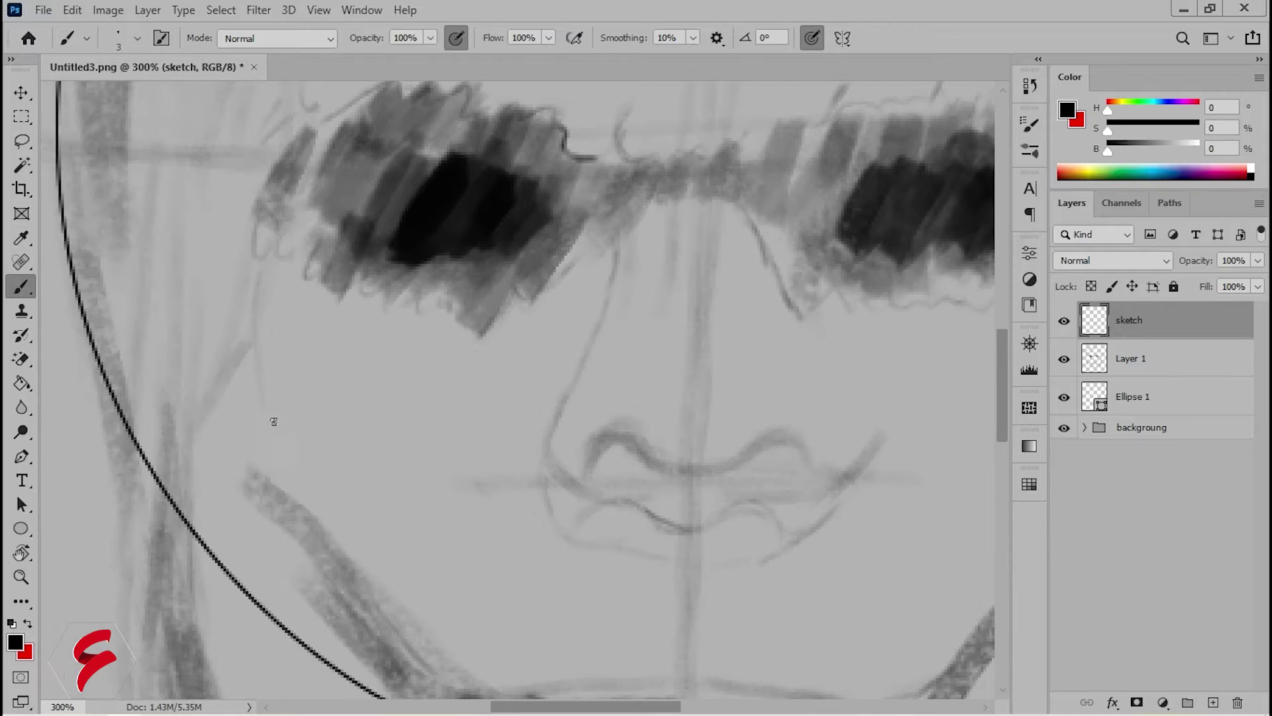
scroll(663, 265, "right", 8)
scroll(689, 378, "down", 1)
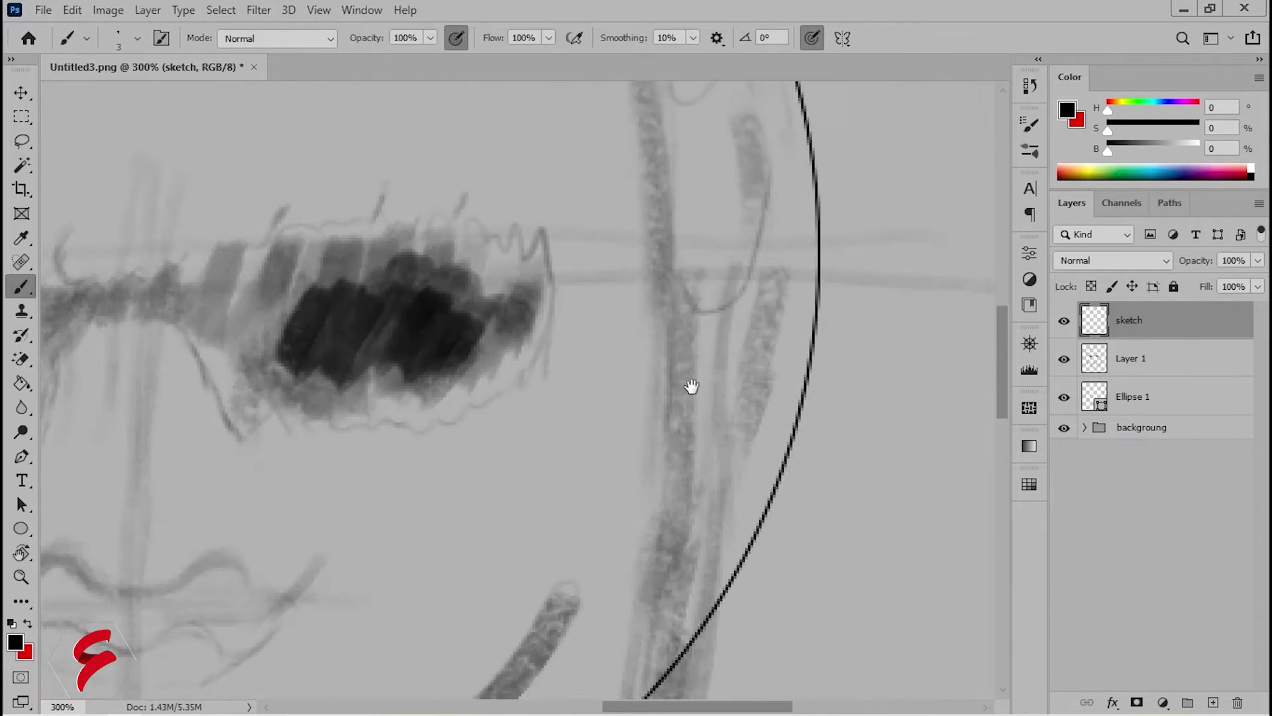
scroll(703, 483, "down", 4)
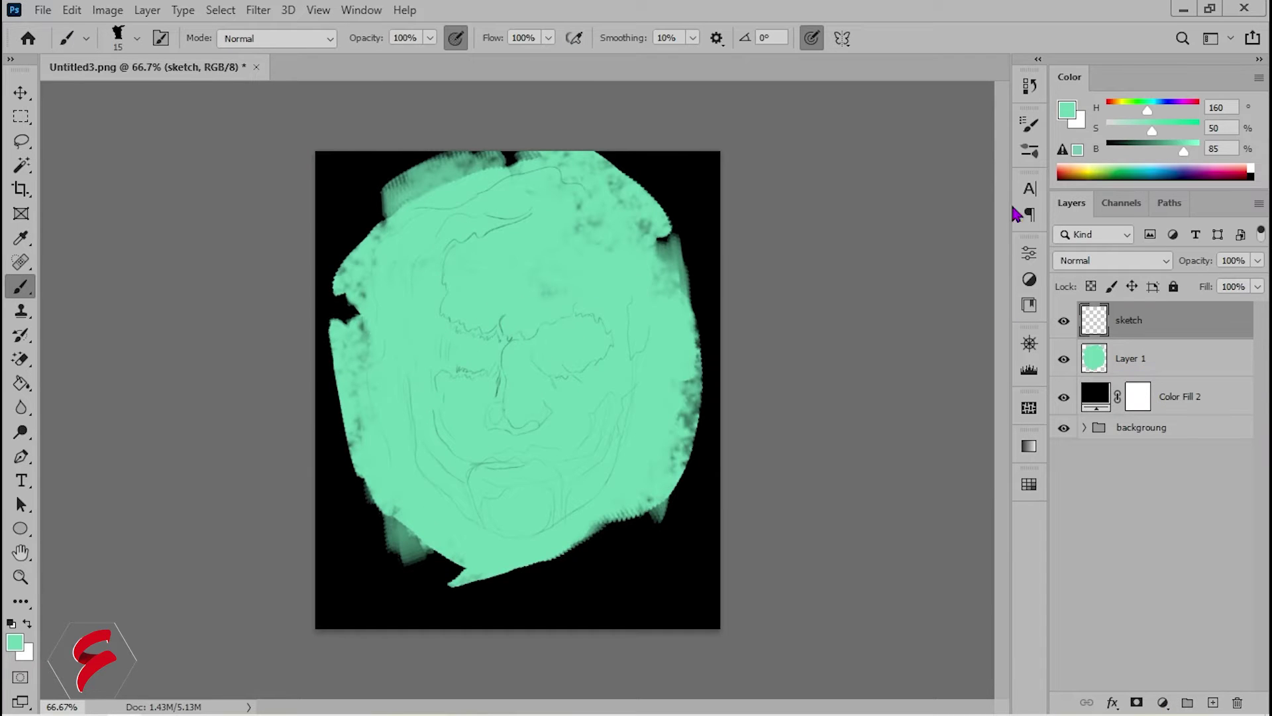
Reset to default black and paint the left eye area solid black, enlarging the brush.
key("d")
left_click_drag(550, 339, 566, 356)
left_click_drag(463, 345, 487, 354)
scroll(464, 351, "up", 3)
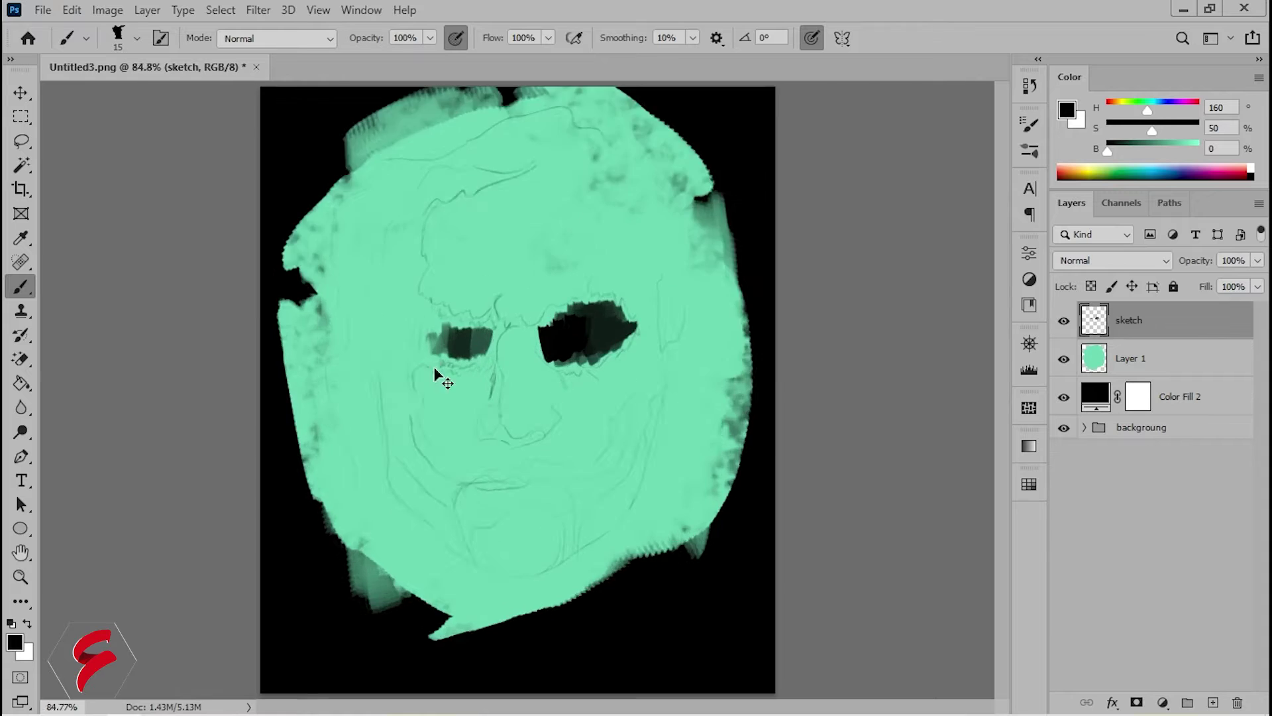
scroll(440, 369, "up", 4)
mouse_move(524, 304)
left_mouse_down()
mouse_move(517, 332)
mouse_move(482, 321)
mouse_move(446, 440)
mouse_move(332, 340)
mouse_move(360, 432)
mouse_move(463, 372)
mouse_move(312, 293)
mouse_move(294, 473)
left_mouse_up()
key("bracketright")
key("bracketright")
key("bracketright")
Paint the right eye solid black with a dark bridge joining both eyes.
mouse_move(669, 424)
left_mouse_down()
mouse_move(704, 341)
mouse_move(790, 364)
mouse_move(861, 428)
mouse_move(737, 402)
left_mouse_up()
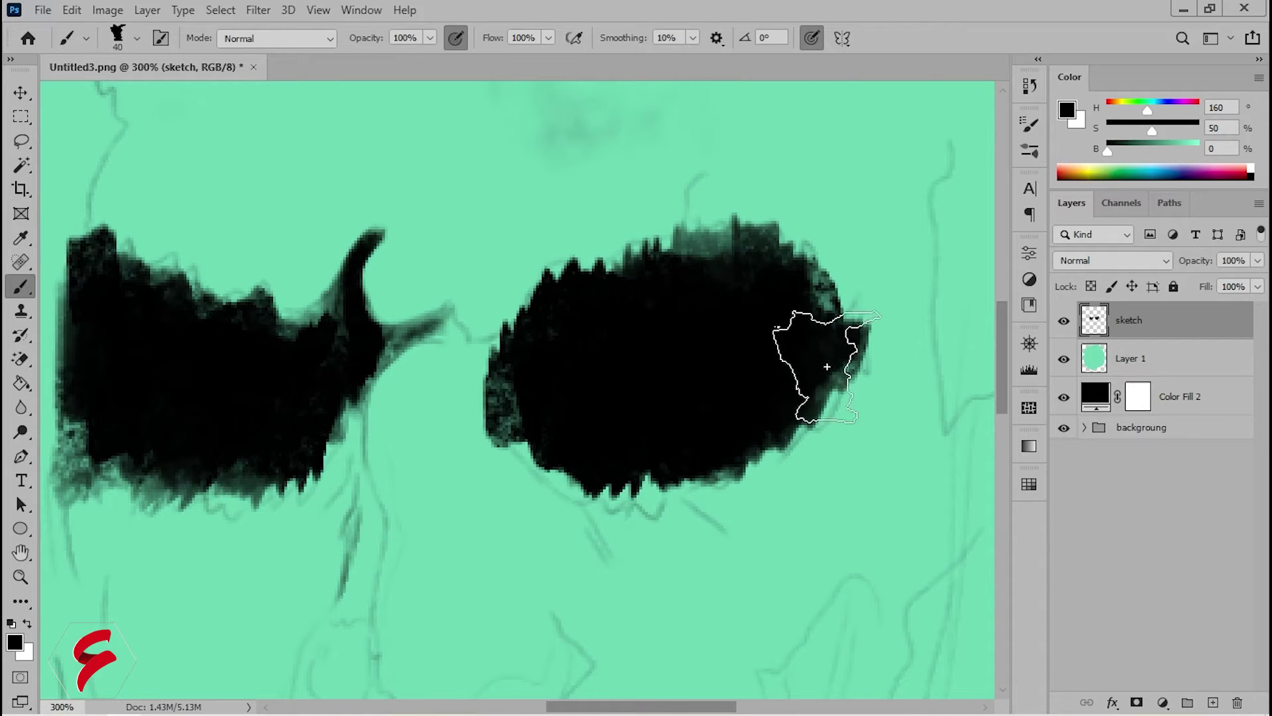
key("bracketleft")
key("bracketleft")
key("bracketleft")
left_click_drag(857, 305, 820, 394)
key("bracketleft")
scroll(625, 318, "up", 1)
scroll(619, 312, "up", 1)
mouse_move(624, 318)
left_mouse_down()
mouse_move(637, 245)
mouse_move(386, 394)
mouse_move(438, 502)
left_mouse_up()
scroll(616, 311, "up", 1)
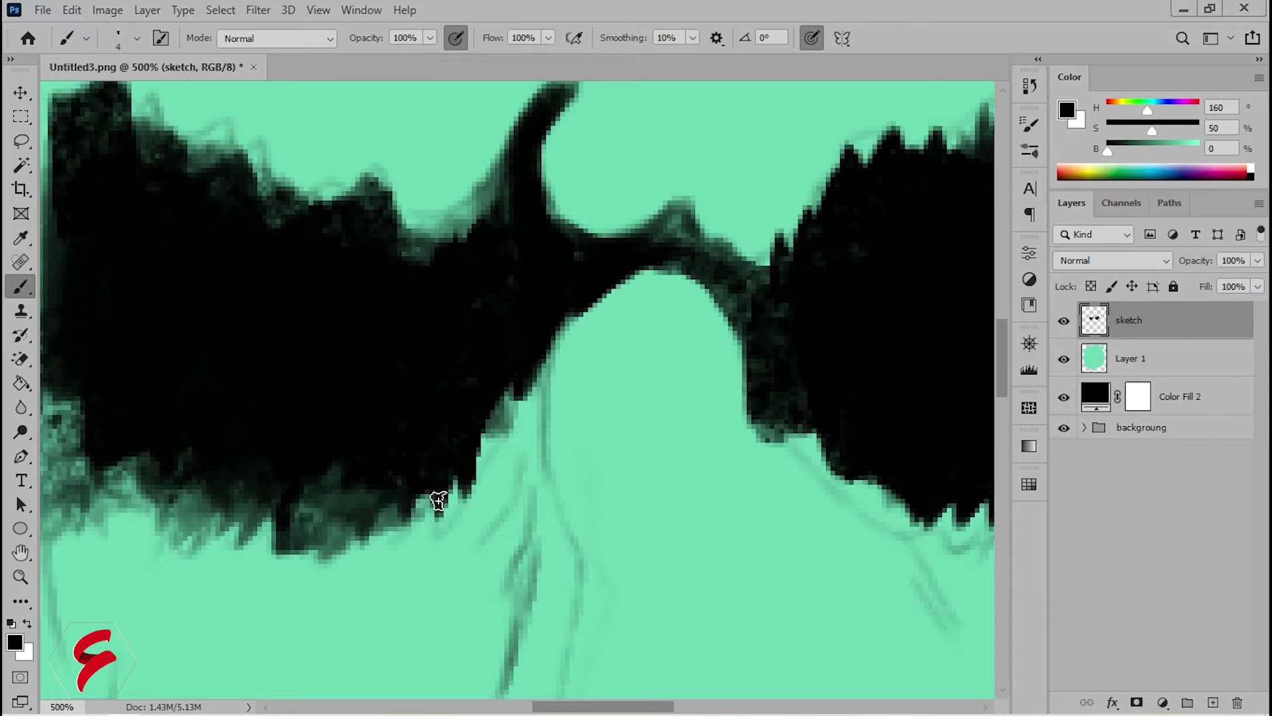
left_click_drag(699, 249, 613, 116)
mouse_move(692, 282)
left_mouse_down()
mouse_move(888, 540)
mouse_move(818, 424)
mouse_move(925, 567)
left_mouse_up()
Darken and fill the lower edge of the right eye makeup with black.
scroll(846, 411, "right", 5)
mouse_move(846, 379)
left_mouse_down()
mouse_move(927, 398)
mouse_move(795, 265)
left_mouse_up()
scroll(846, 397, "right", 3)
key("bracketright")
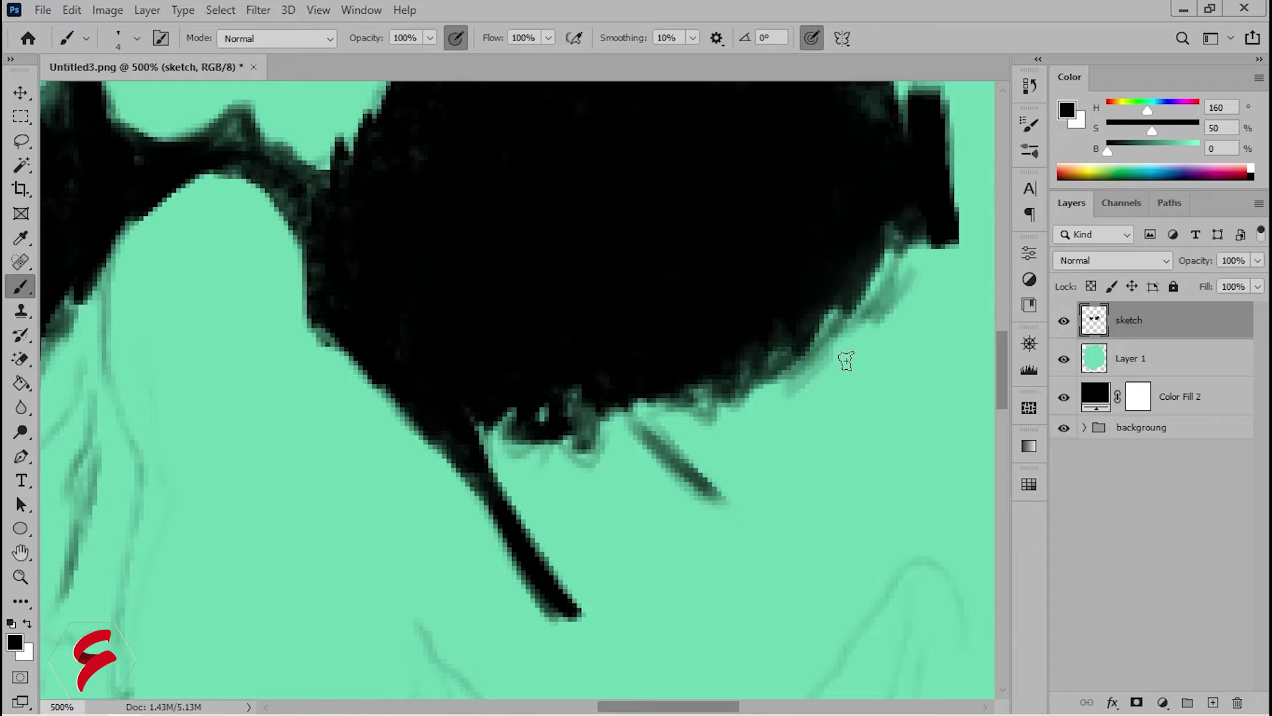
left_click_drag(844, 360, 834, 349)
scroll(835, 349, "down", 5)
scroll(463, 214, "up", 5)
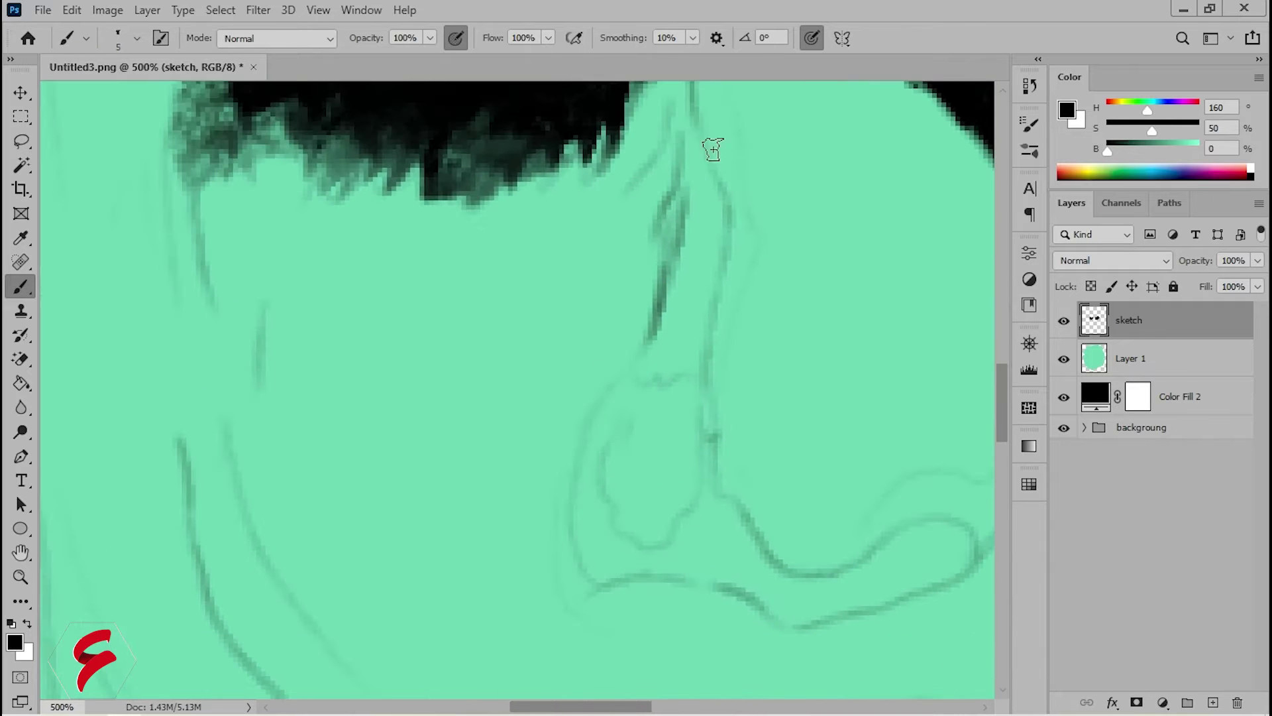
key("bracketleft")
key("bracketleft")
key("bracketleft")
Paint a thick black line down the nose and dark streaks below the eye makeup.
mouse_move(711, 142)
left_mouse_down()
mouse_move(737, 226)
mouse_move(648, 347)
mouse_move(583, 511)
left_mouse_up()
key("bracketleft")
key("bracketleft")
left_click_drag(630, 391, 599, 570)
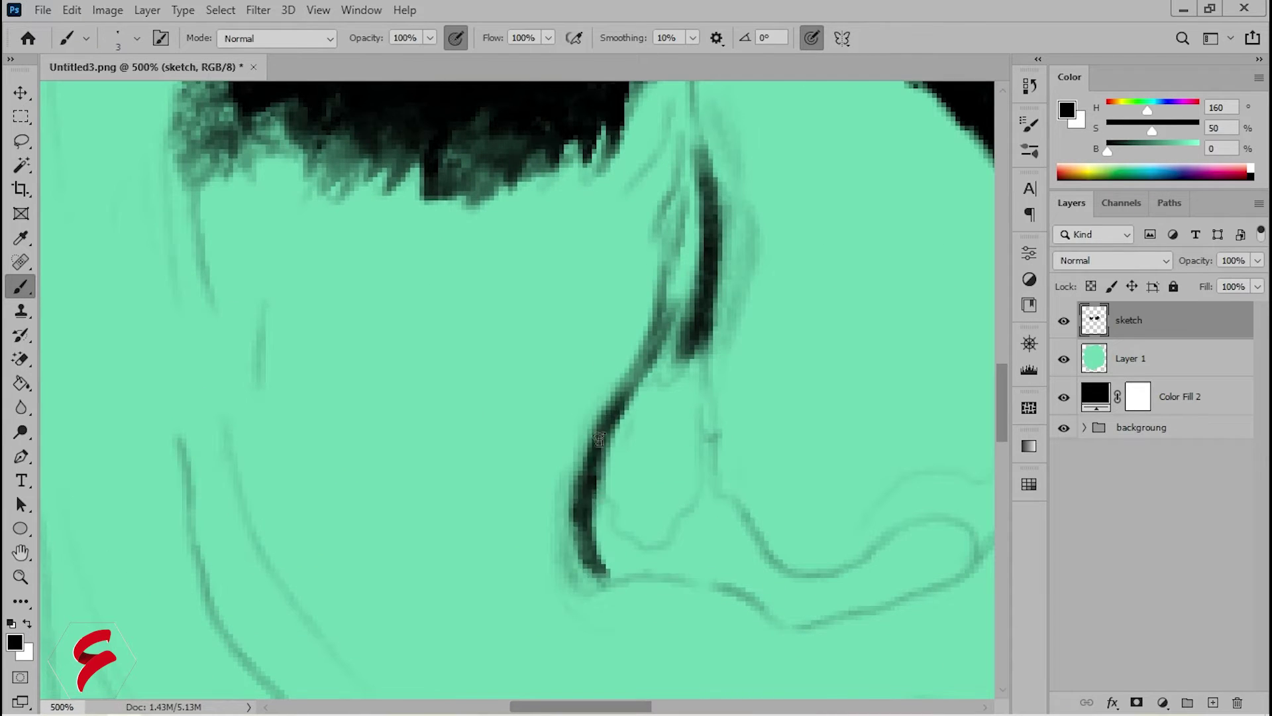
mouse_move(713, 424)
left_mouse_down()
mouse_move(689, 332)
mouse_move(623, 259)
left_mouse_up()
scroll(766, 318, "up", 3)
mouse_move(702, 318)
left_mouse_down()
mouse_move(656, 165)
mouse_move(637, 229)
left_mouse_up()
left_click_drag(524, 318, 451, 424)
left_click_drag(527, 275, 396, 487)
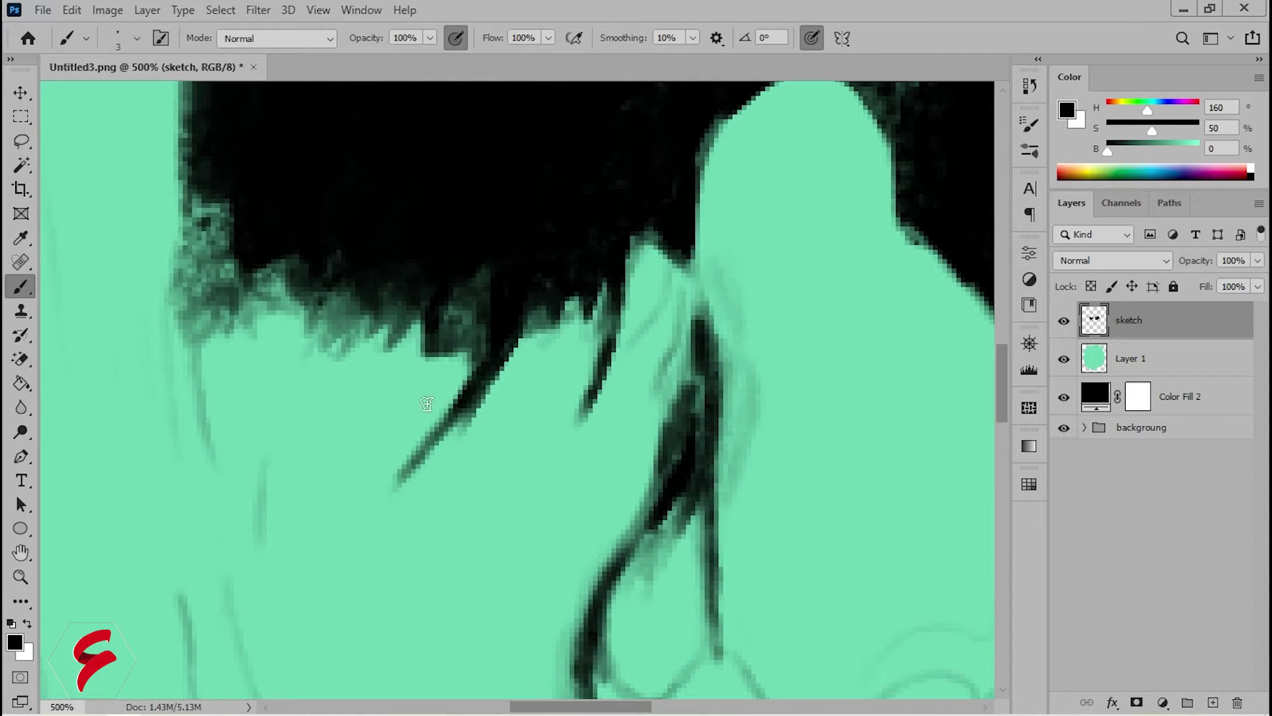
scroll(696, 364, "down", 7)
left_click_drag(682, 291, 700, 252)
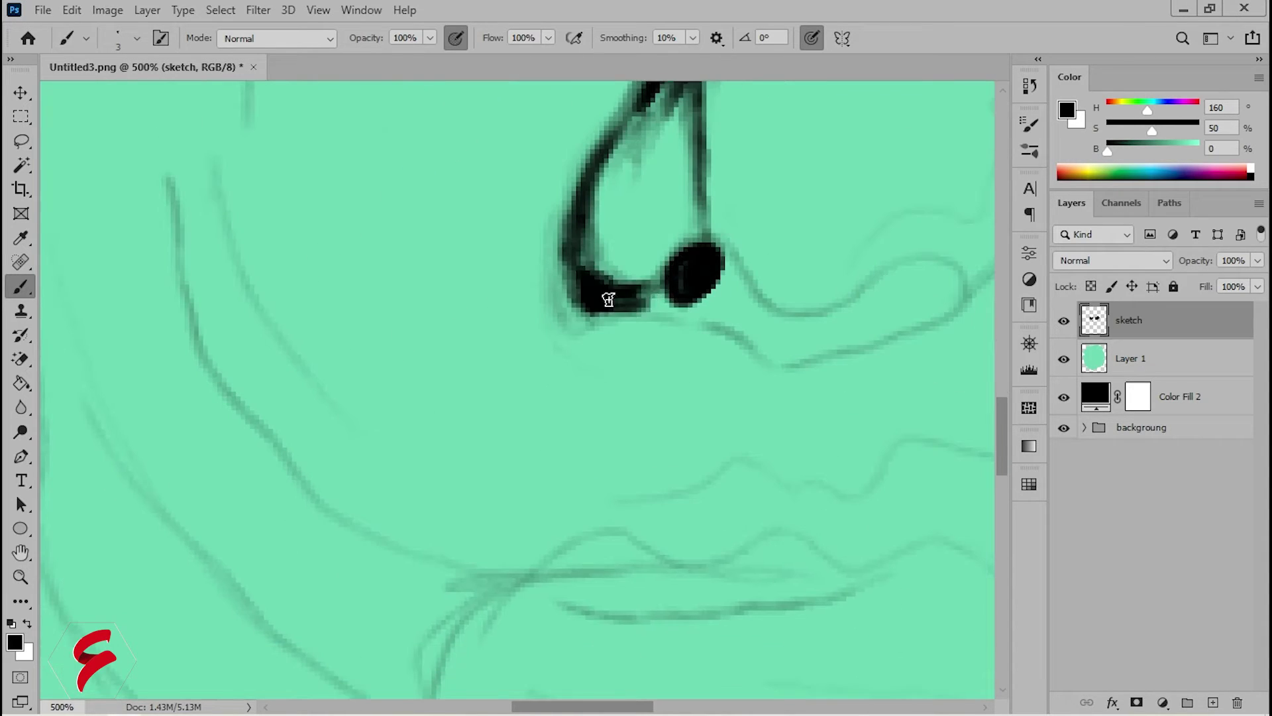
Outline the nostril curling to the right, then zoom out to view the whole face.
left_click_drag(919, 296, 861, 292)
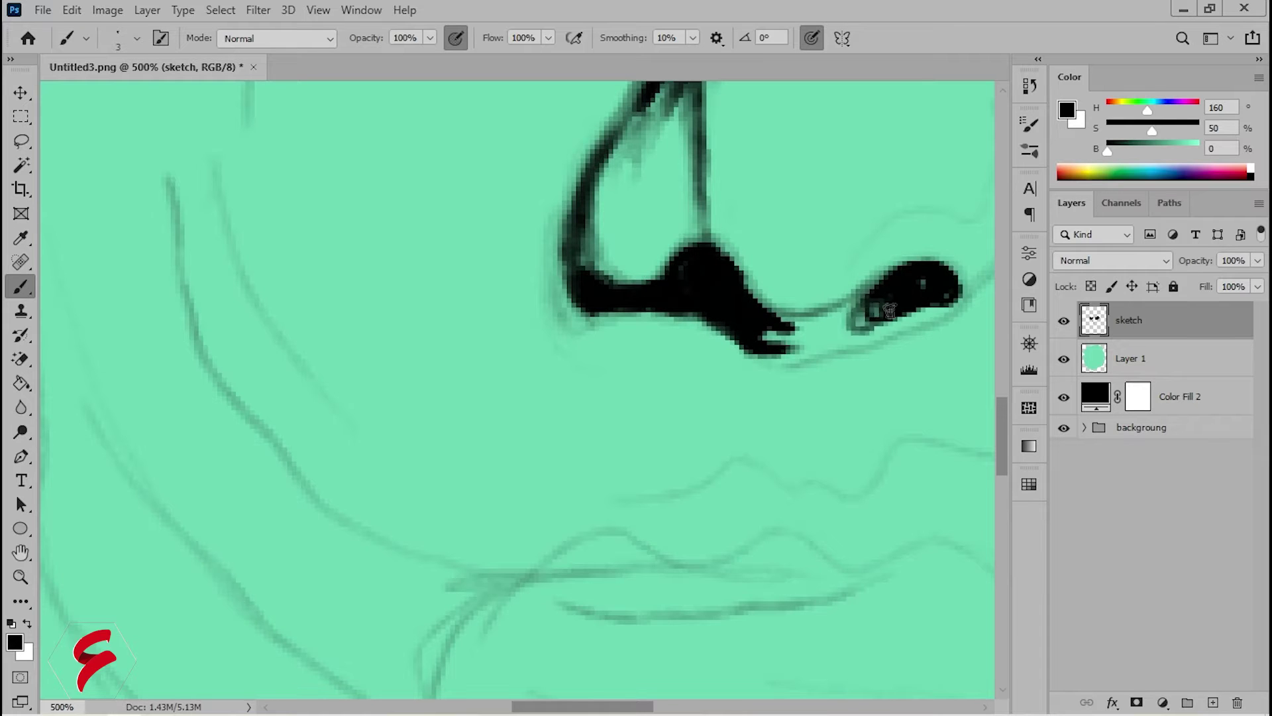
left_click_drag(768, 332, 900, 321)
key("ctrl+minus")
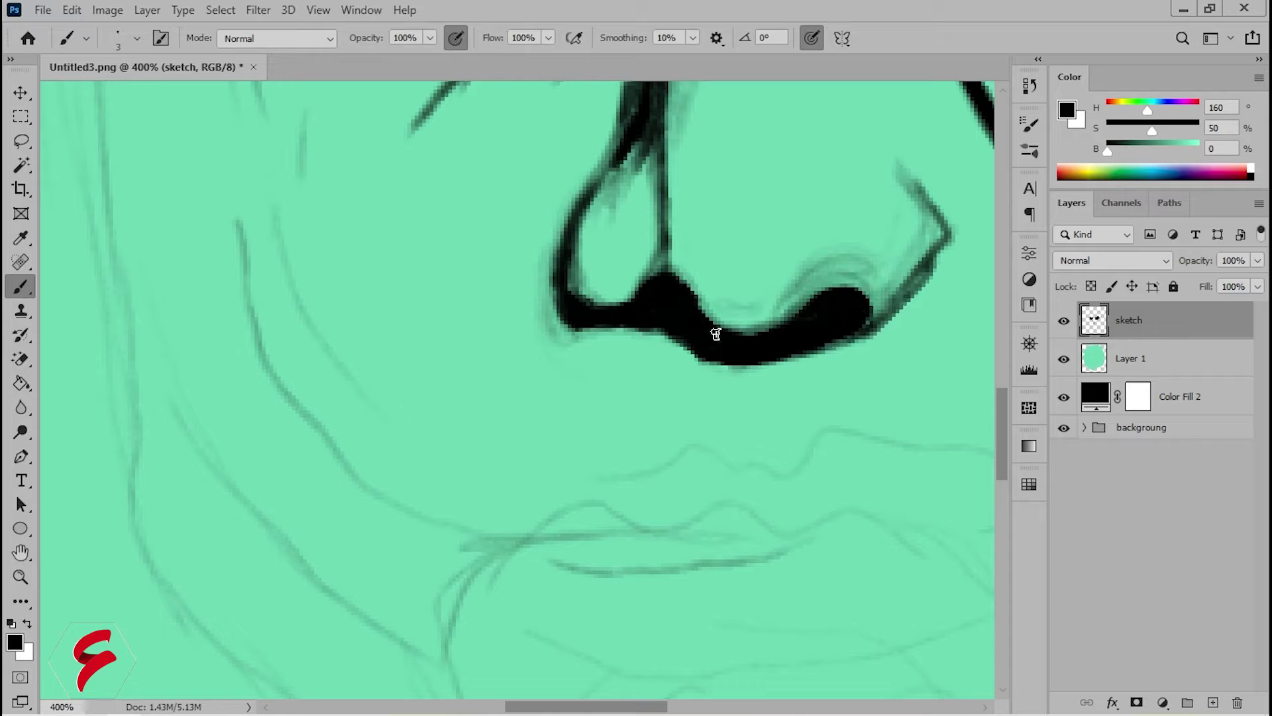
key("ctrl+1")
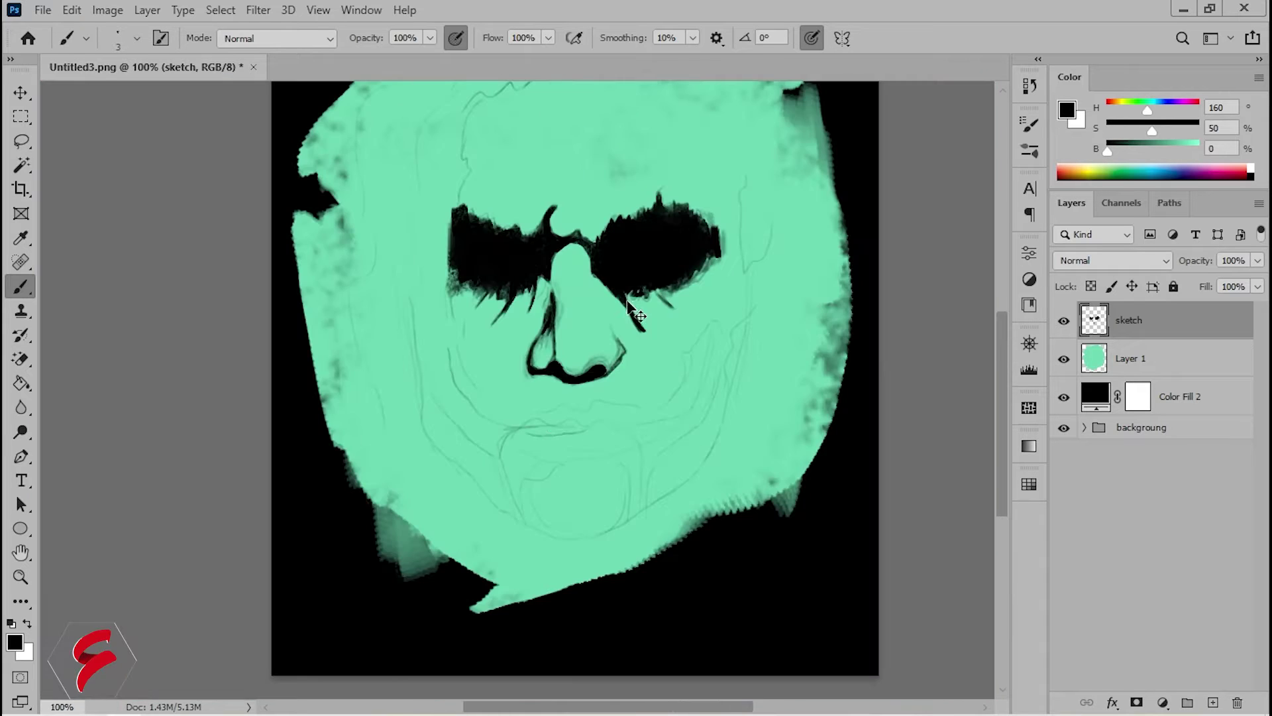
With a larger textured brush tip, shade the face's lower-right edge dark.
key("period")
mouse_move(802, 212)
left_mouse_down()
mouse_move(792, 391)
mouse_move(752, 398)
left_mouse_up()
left_click_drag(761, 351, 603, 577)
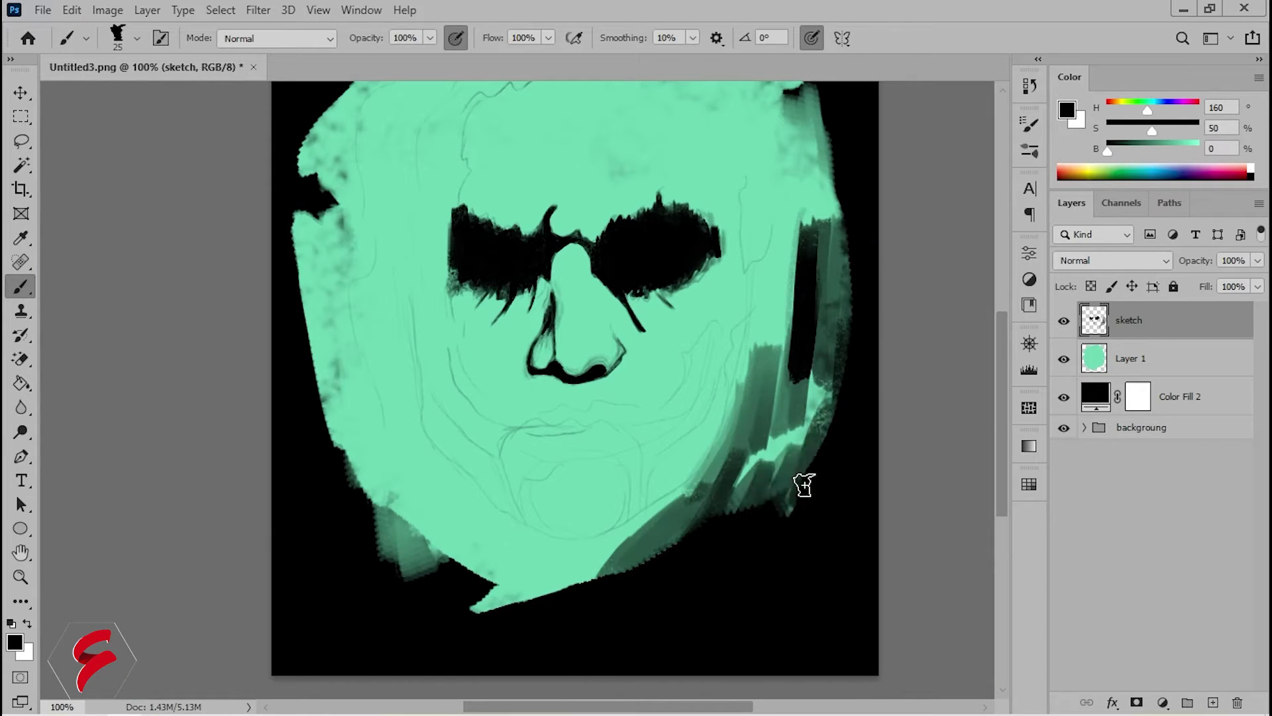
left_click_drag(841, 325, 761, 510)
left_click_drag(822, 212, 809, 420)
Paint dark hair strokes across the forehead and down the face's left side.
left_click_drag(596, 199, 672, 235)
left_click_drag(544, 159, 430, 292)
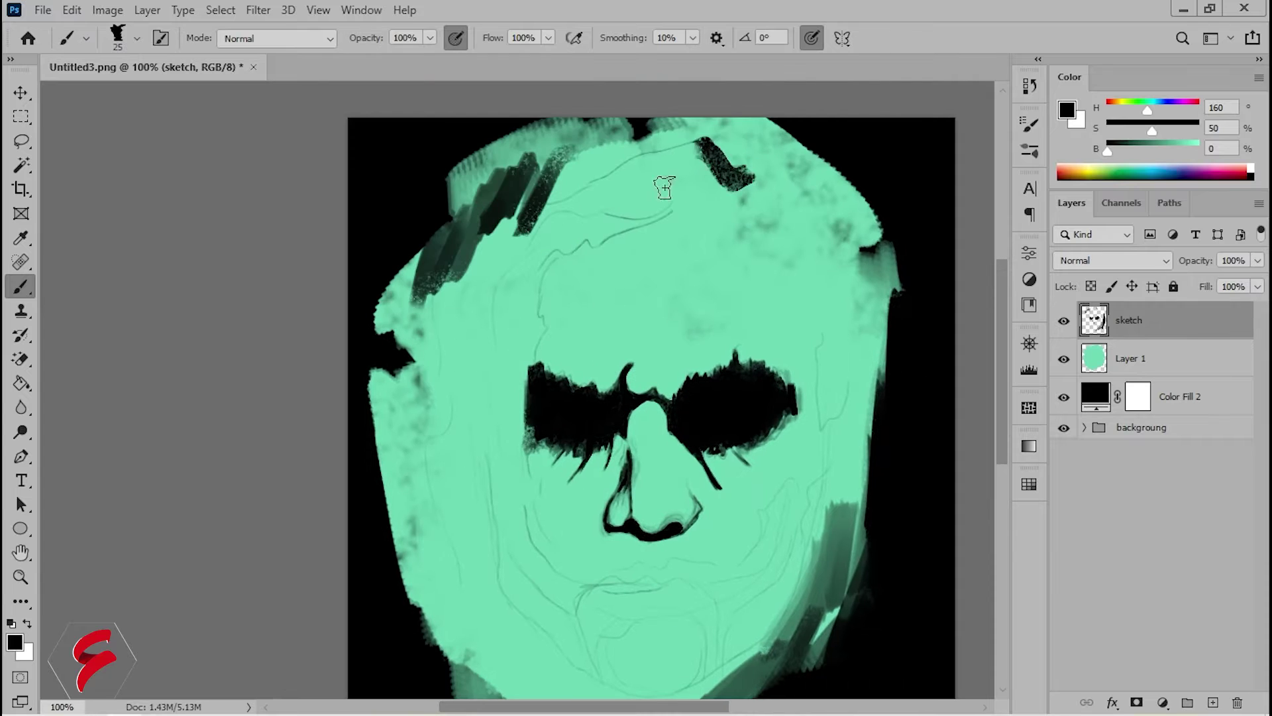
mouse_move(749, 176)
left_mouse_down()
mouse_move(481, 252)
mouse_move(430, 491)
left_mouse_up()
left_click_drag(523, 299, 507, 490)
left_click_drag(504, 410, 457, 590)
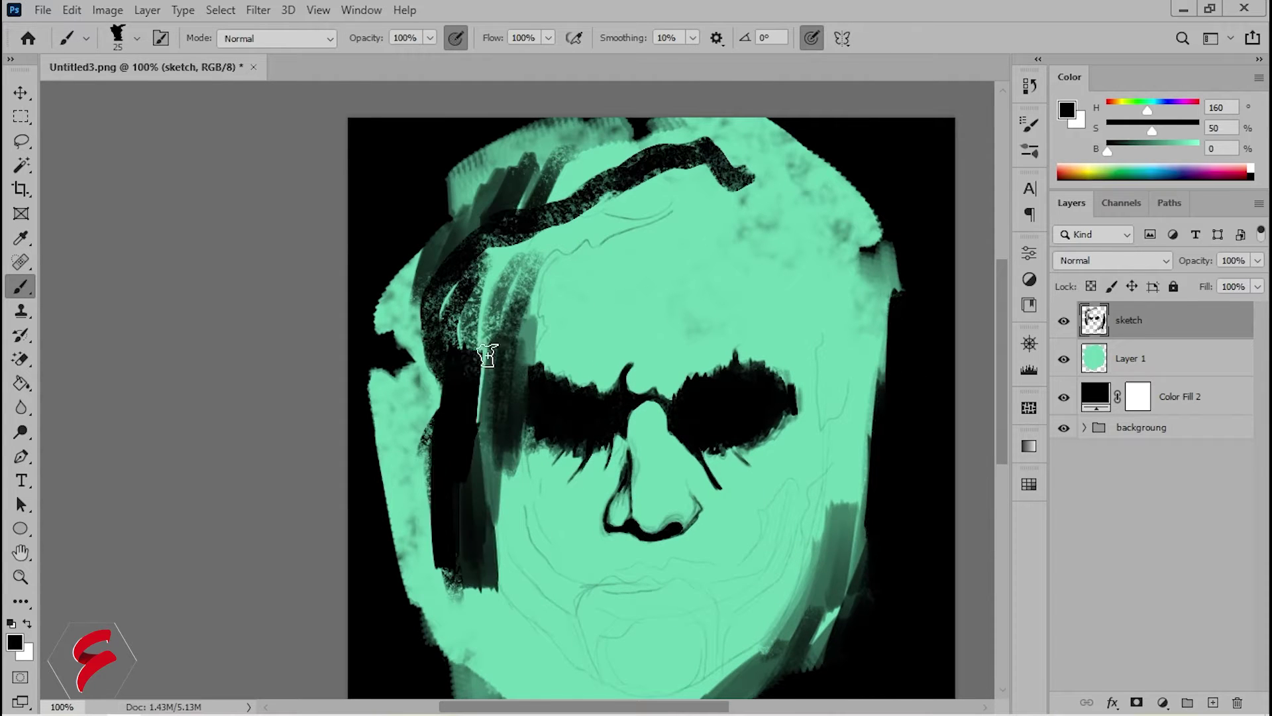
mouse_move(417, 278)
left_mouse_down()
mouse_move(383, 357)
mouse_move(398, 412)
left_mouse_up()
With a bigger brush, darken the area left of the face and the right hair edge.
key("bracketright")
key("bracketright")
key("bracketright")
scroll(439, 454, "down", 4)
left_click_drag(440, 454, 397, 364)
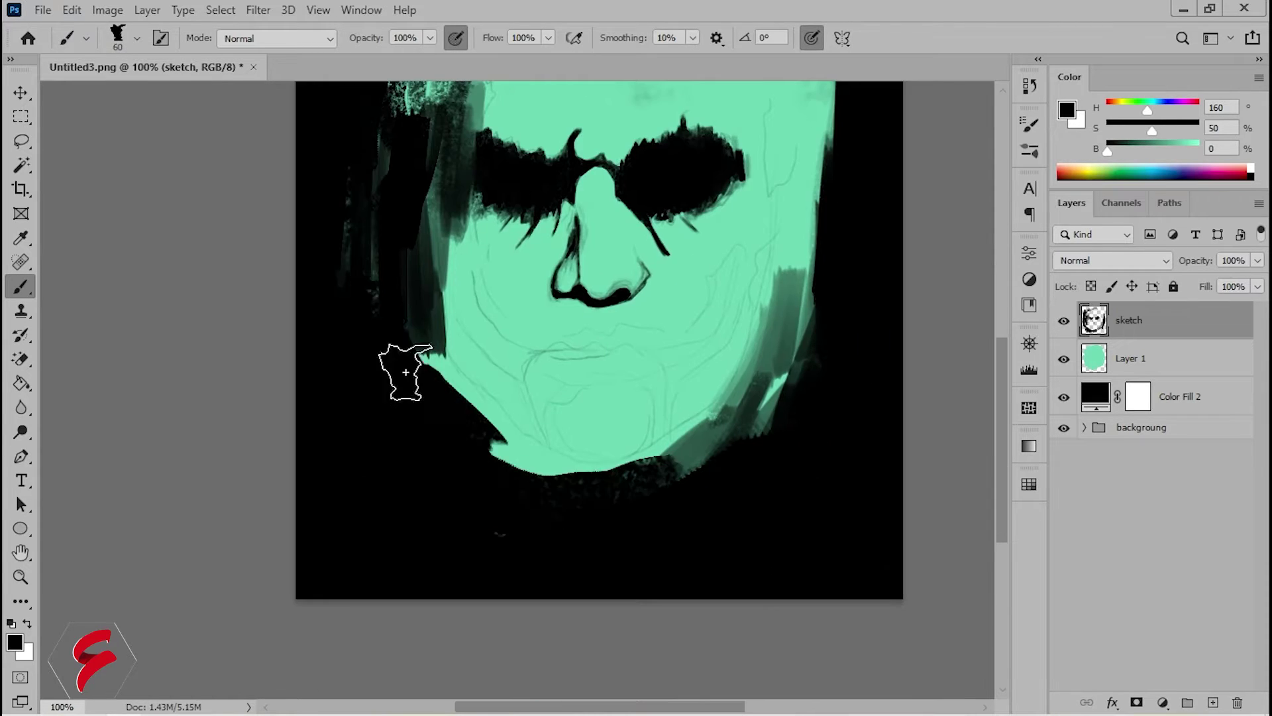
scroll(676, 189, "up", 4)
scroll(676, 190, "right", 3)
left_click_drag(676, 190, 699, 398)
scroll(701, 360, "left", 3)
scroll(476, 355, "up", 3)
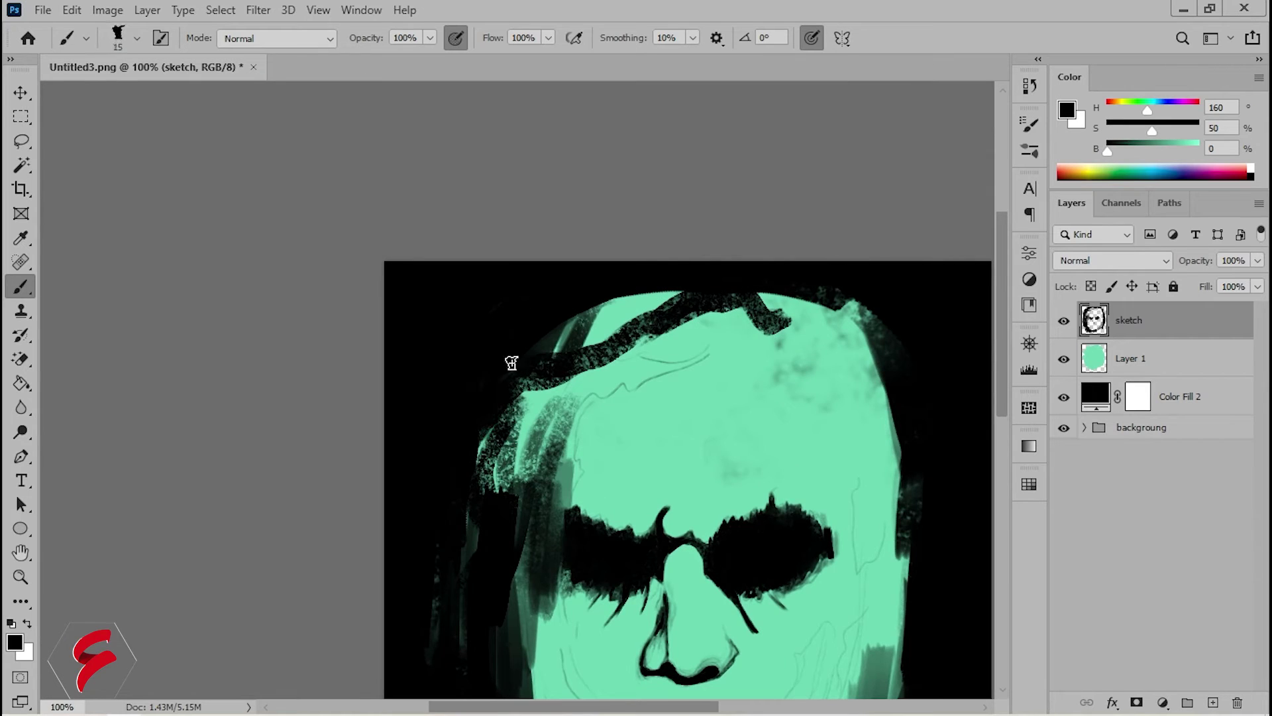
left_click_drag(559, 511, 551, 545)
scroll(543, 464, "down", 4)
left_click_drag(533, 464, 555, 606)
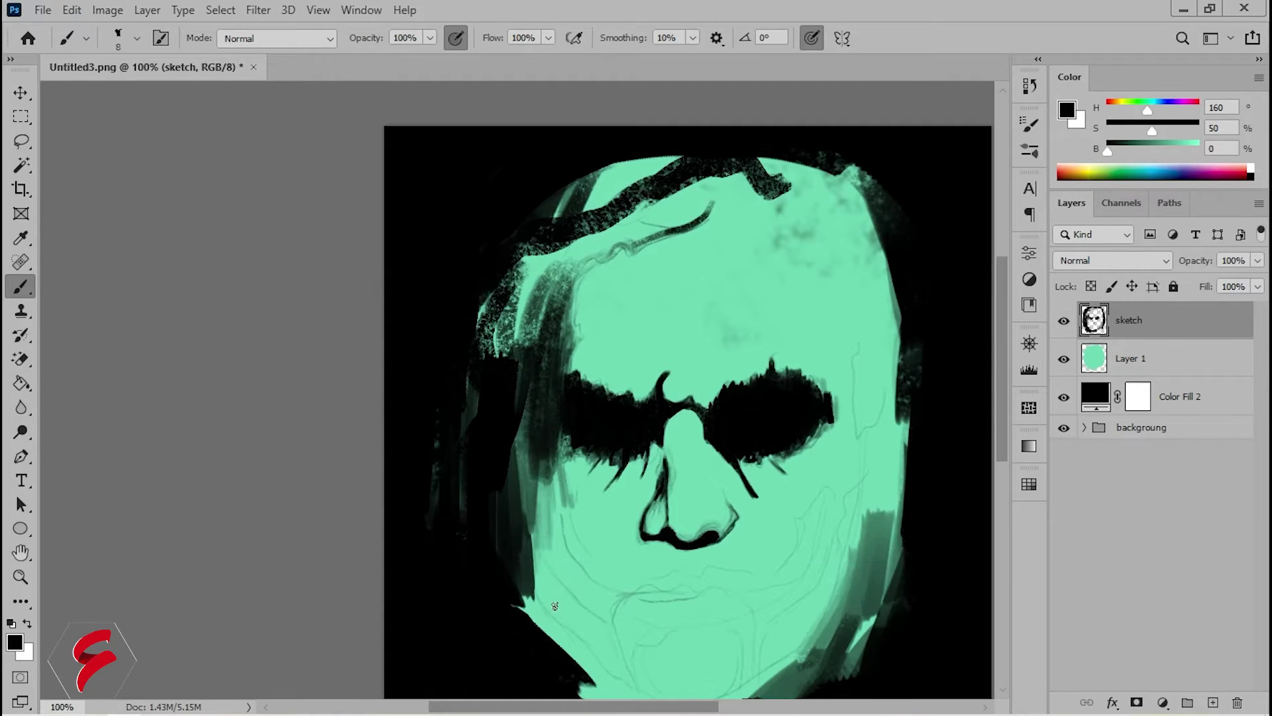
scroll(528, 598, "up", 5)
scroll(496, 538, "down", 3)
key("bracketright")
key("bracketright")
key("bracketright")
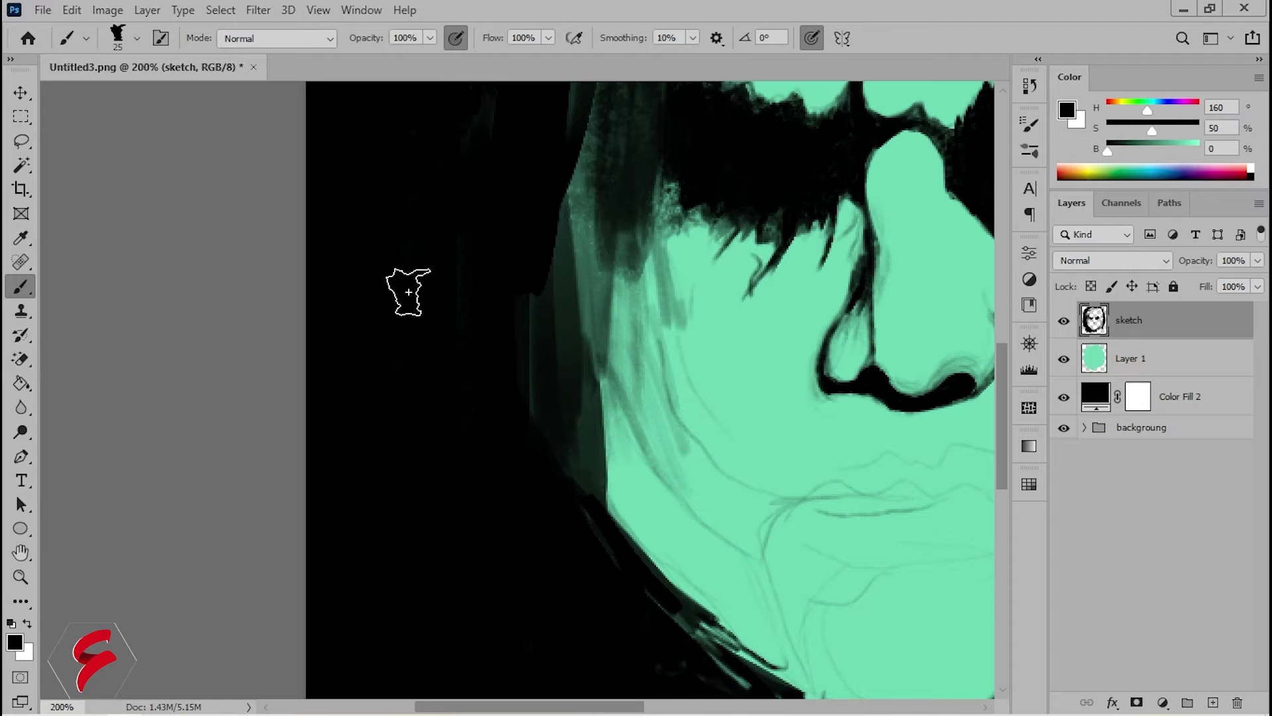
scroll(428, 392, "up", 2)
Swap to white with a tiny brush and dab a highlight into the right eye.
scroll(428, 392, "up", 3)
scroll(428, 392, "right", 3)
key("bracketleft")
key("bracketleft")
key("bracketleft")
key("x")
left_click_drag(615, 255, 622, 277)
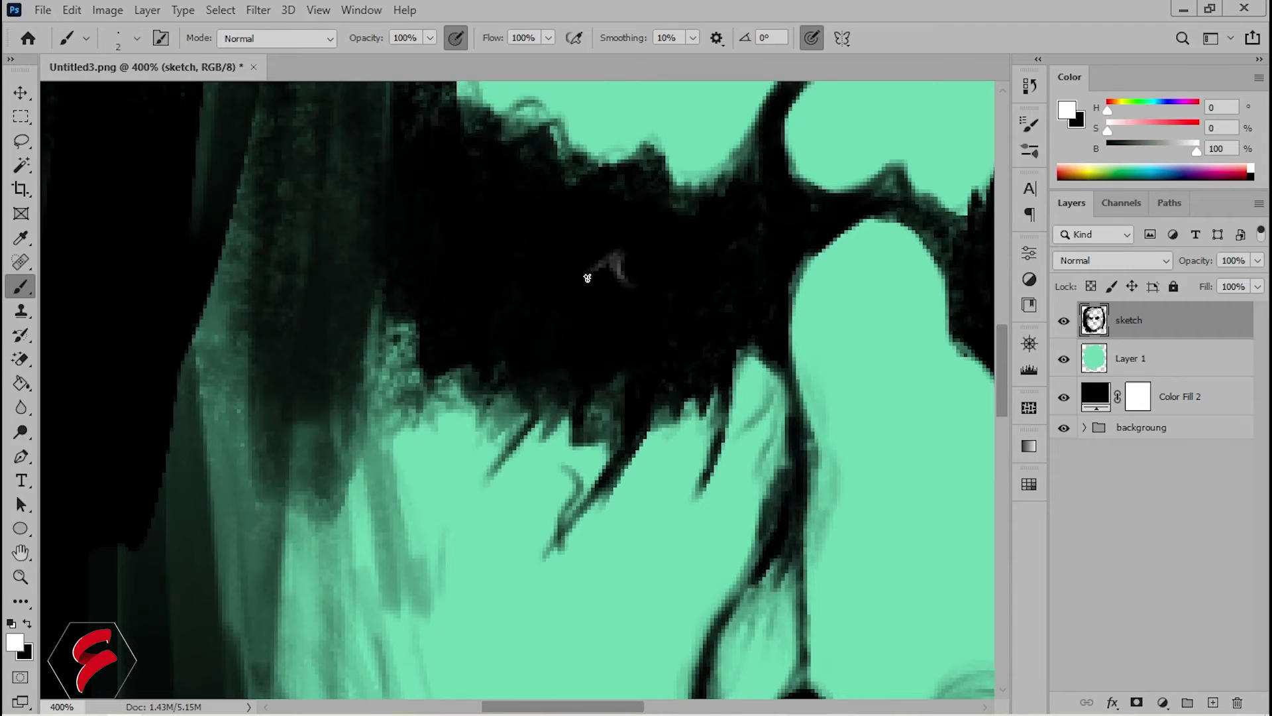
Pan across the face to inspect the white eye highlights.
scroll(642, 269, "right", 2)
scroll(815, 284, "right", 3)
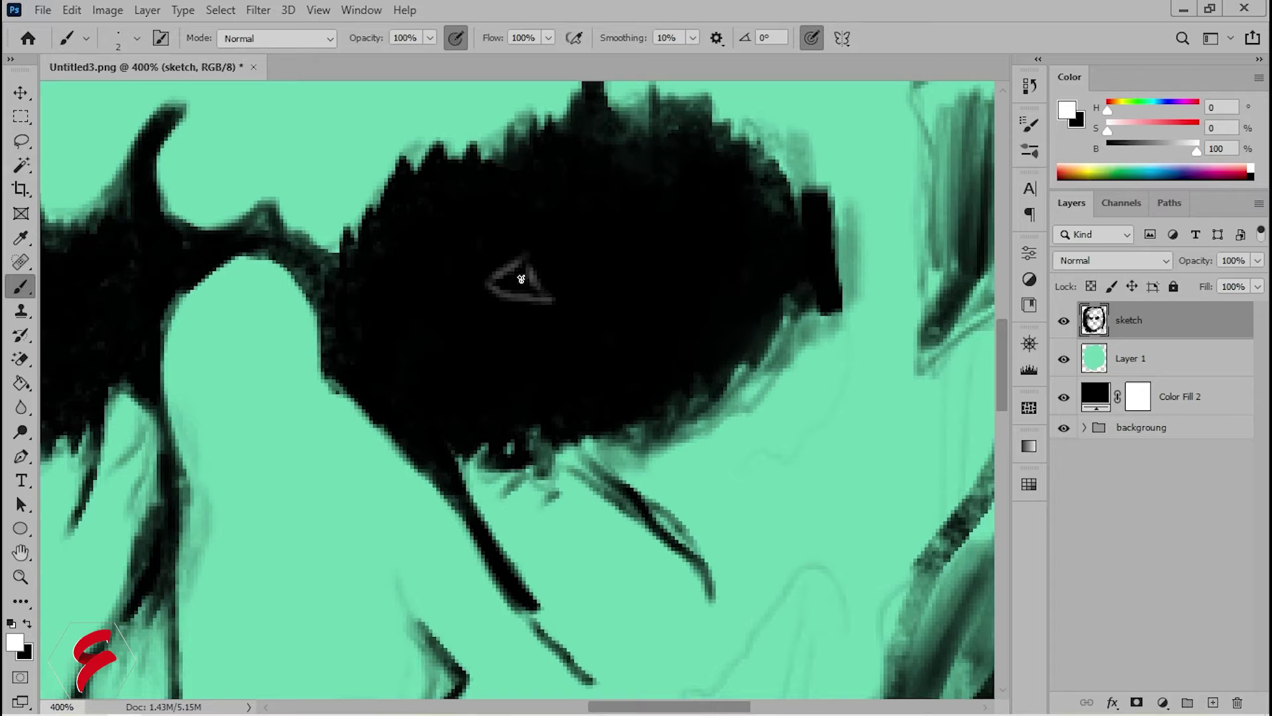
scroll(522, 279, "down", 3)
scroll(516, 364, "up", 3)
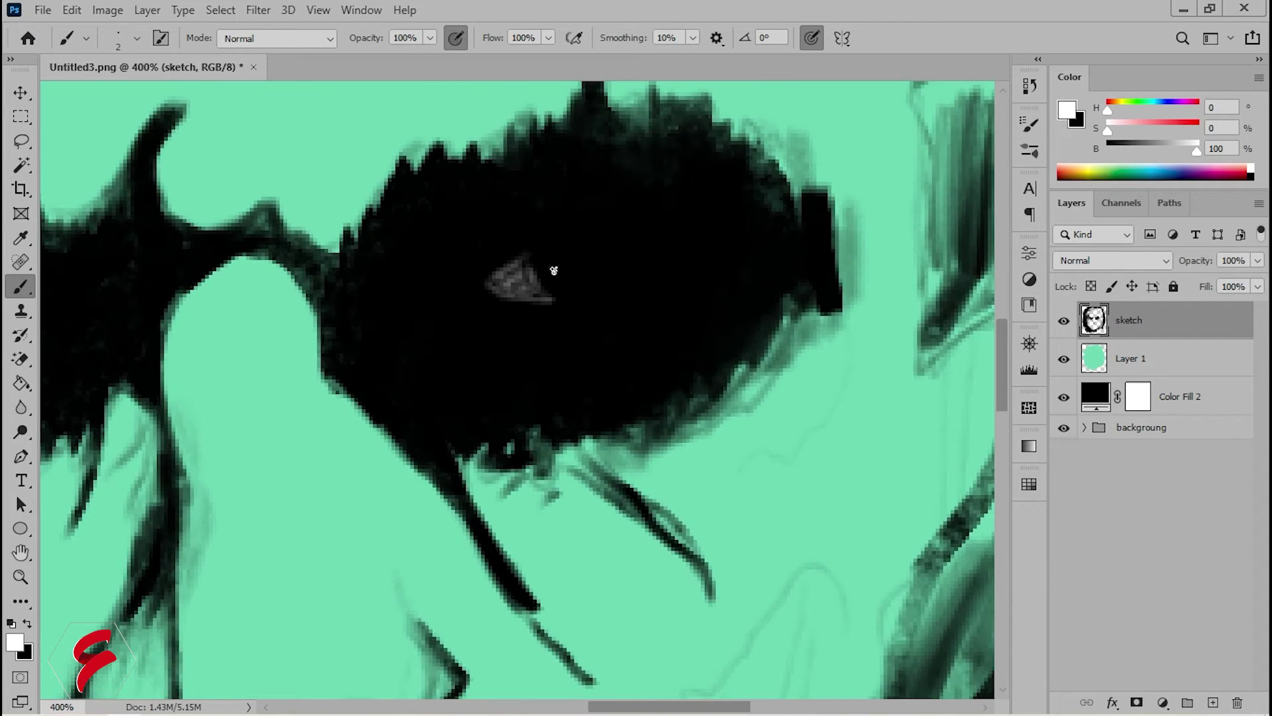
scroll(559, 265, "left", 3)
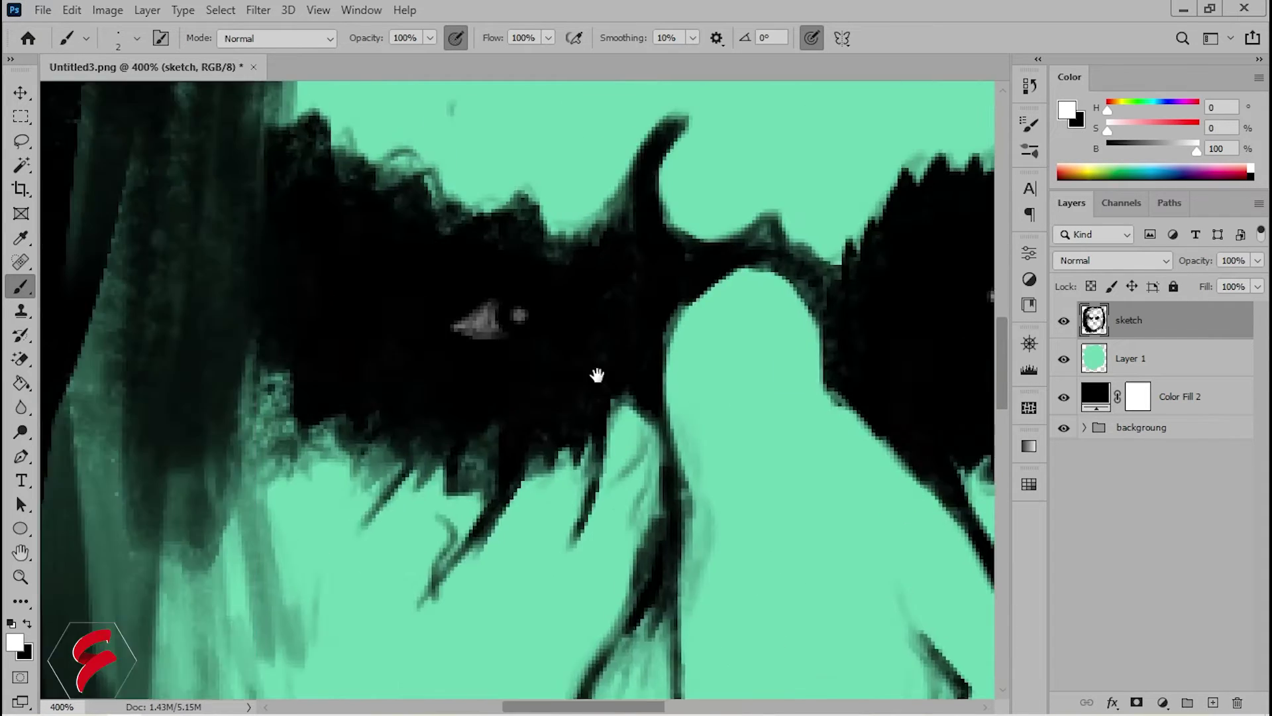
scroll(587, 247, "up", 1)
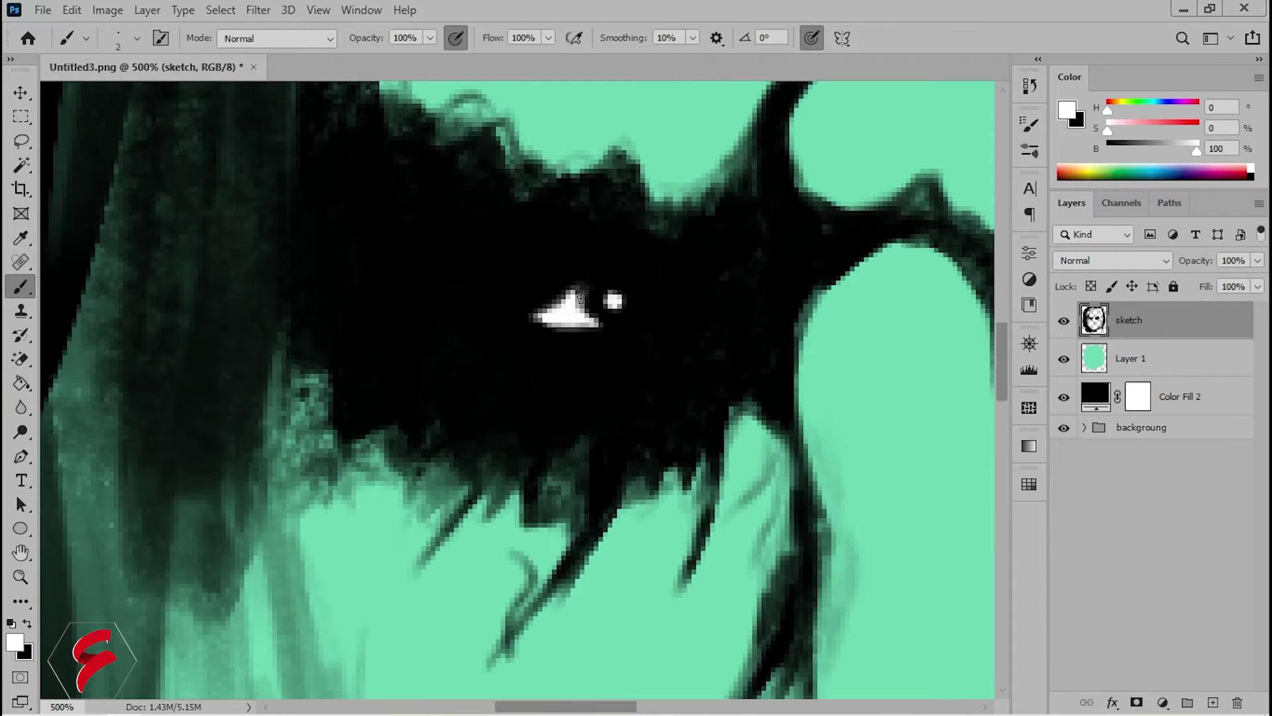
scroll(606, 500, "down", 10)
scroll(630, 441, "right", 3)
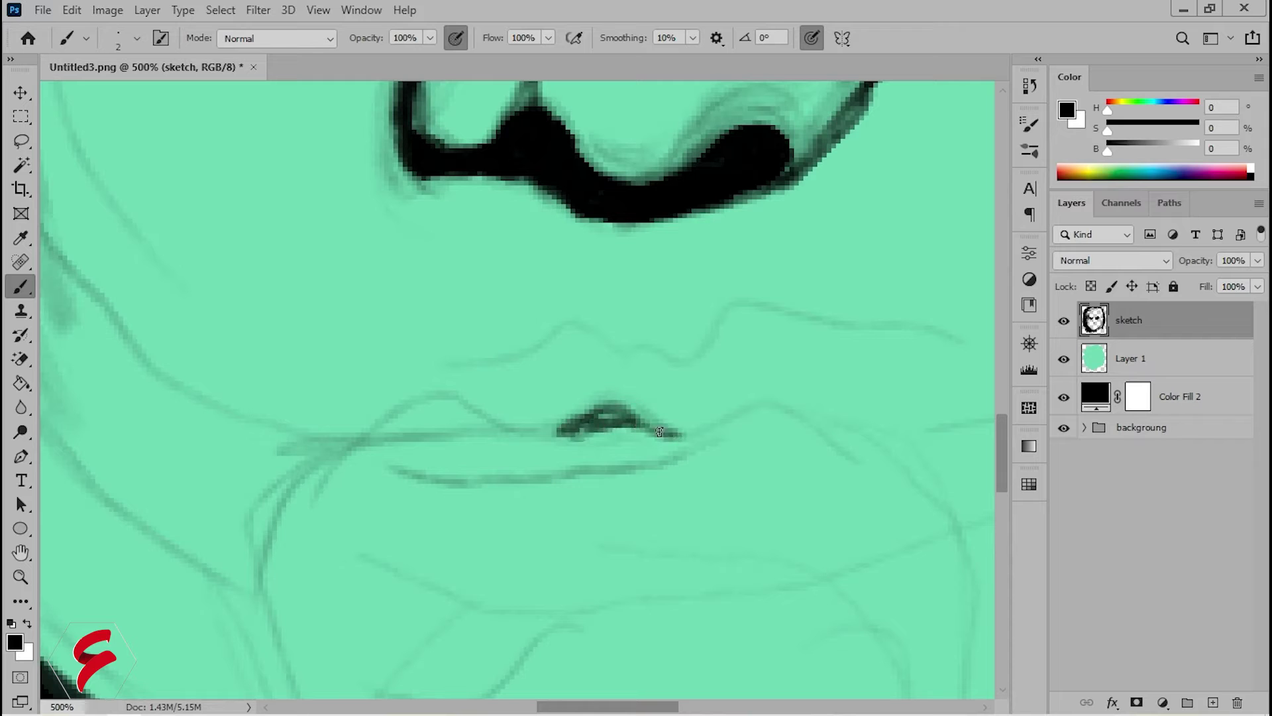
Draw the black lower and upper lip lines, with the upper line curving down.
left_click_drag(525, 452, 482, 452)
mouse_move(401, 424)
left_mouse_down()
mouse_move(733, 443)
mouse_move(781, 431)
mouse_move(941, 559)
left_mouse_up()
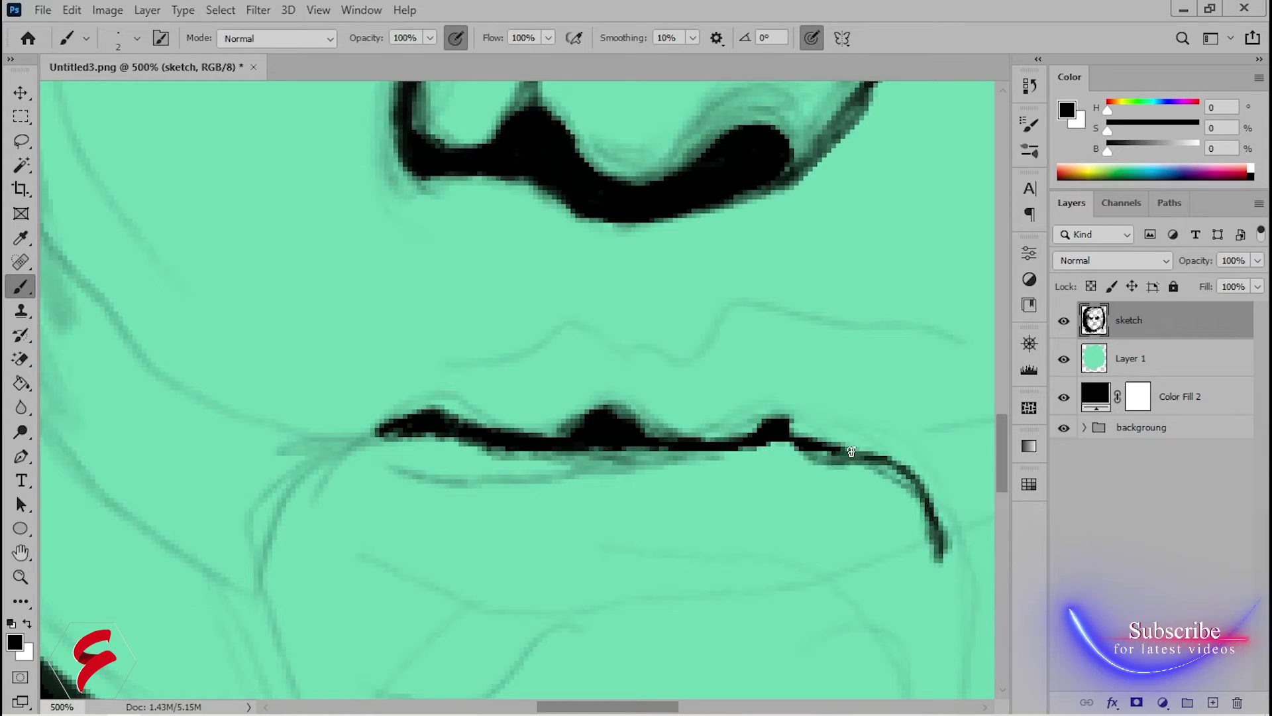
left_click_drag(375, 434, 304, 533)
Sample the green skin colour and paint over the stray dark chin strokes.
scroll(627, 599, "down", 5)
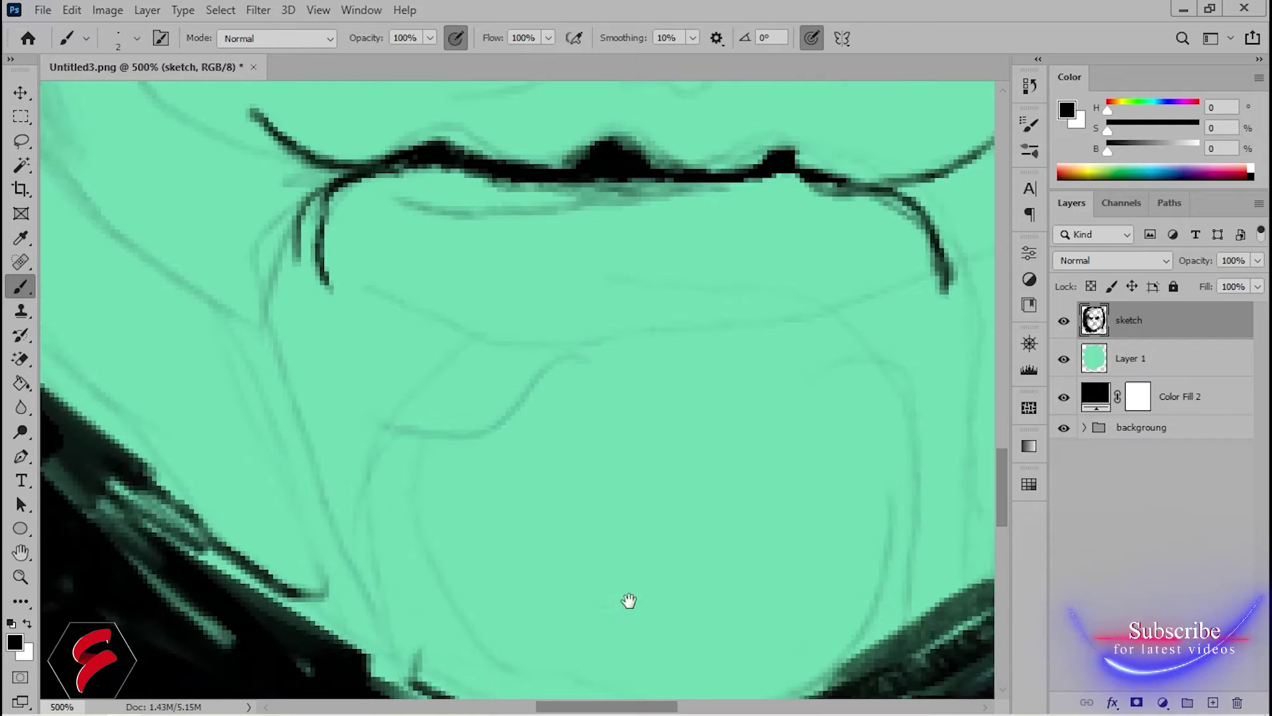
scroll(398, 464, "down", 3)
scroll(545, 539, "down", 3)
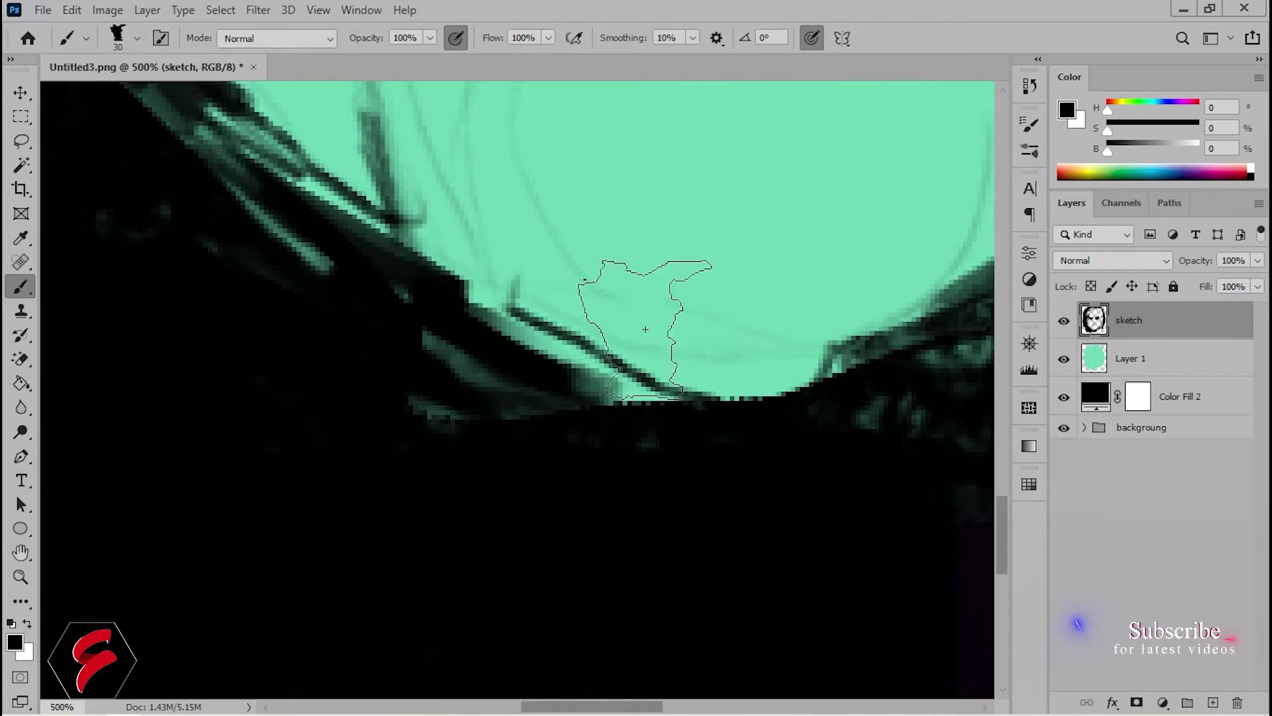
left_click(636, 298, "alt")
mouse_move(554, 336)
left_mouse_down()
mouse_move(525, 293)
mouse_move(512, 369)
mouse_move(454, 336)
mouse_move(554, 298)
left_mouse_up()
Cover the light strips in the dark jaw with a smaller black brush.
key("bracketleft")
key("bracketleft")
scroll(499, 451, "up", 5)
scroll(499, 451, "left", 5)
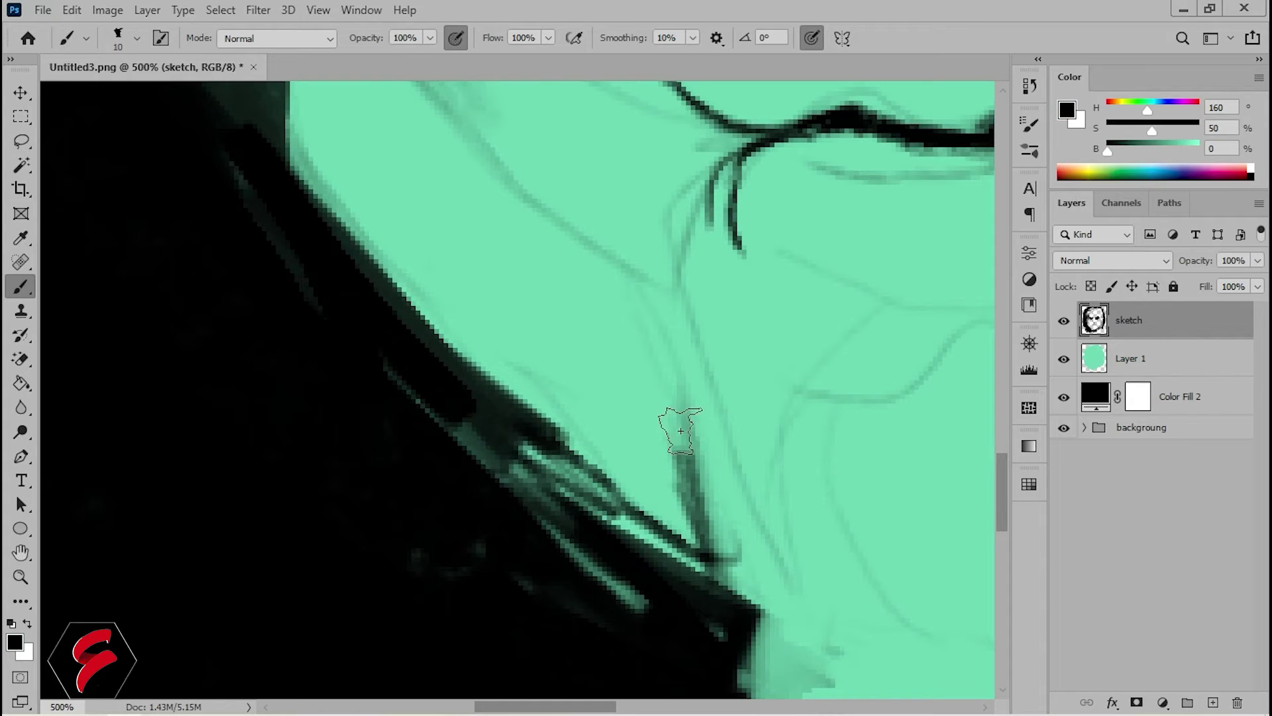
left_click_drag(646, 596, 414, 398)
key("ctrl+0")
key("ctrl+plus")
key("ctrl+plus")
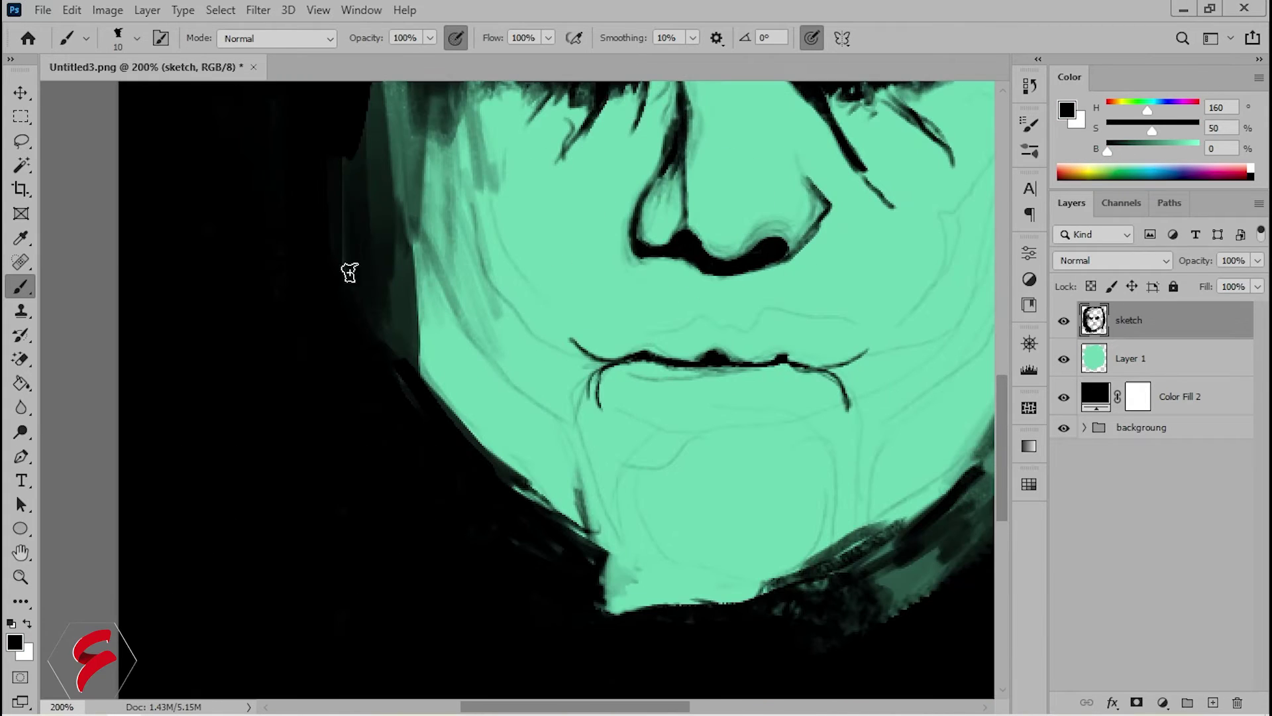
Add Layer 2, paint textured cheek strokes, and add dark hair strands across the forehead.
key("bracketright")
key("bracketright")
key("ctrl+shift+alt+n")
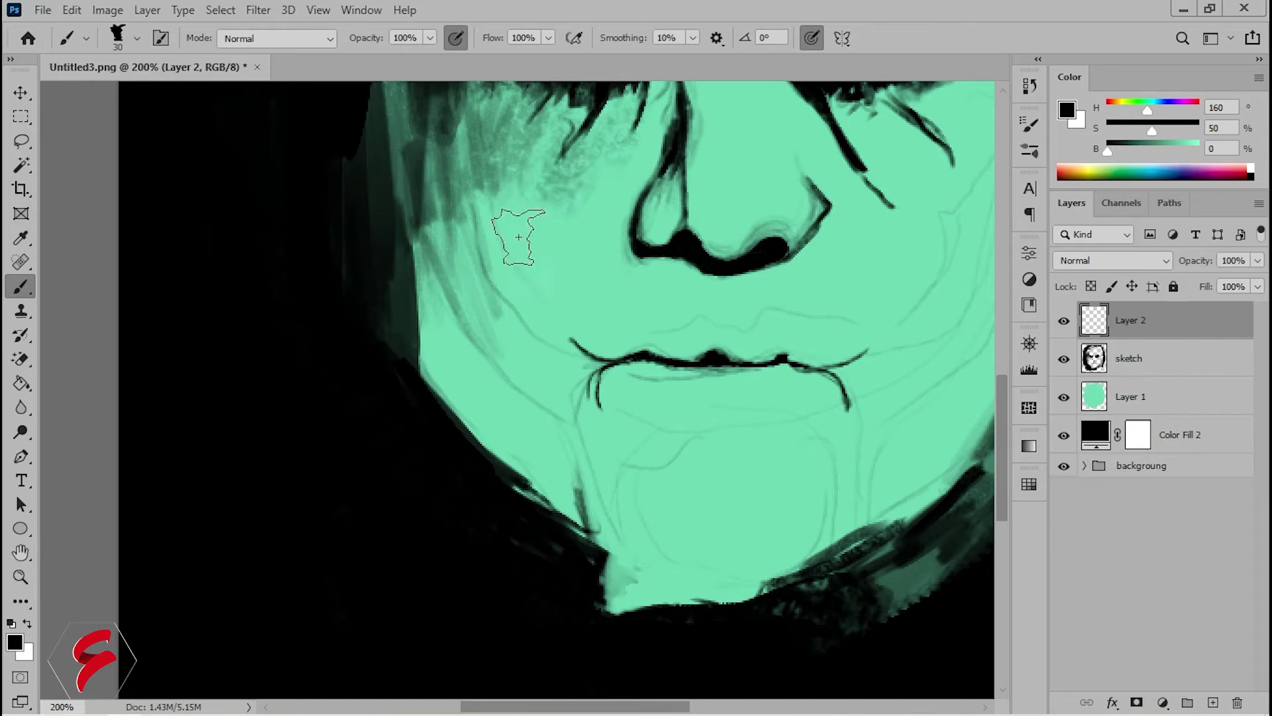
mouse_move(477, 269)
left_mouse_down()
mouse_move(504, 225)
mouse_move(450, 247)
mouse_move(503, 344)
left_mouse_up()
key("ctrl+minus")
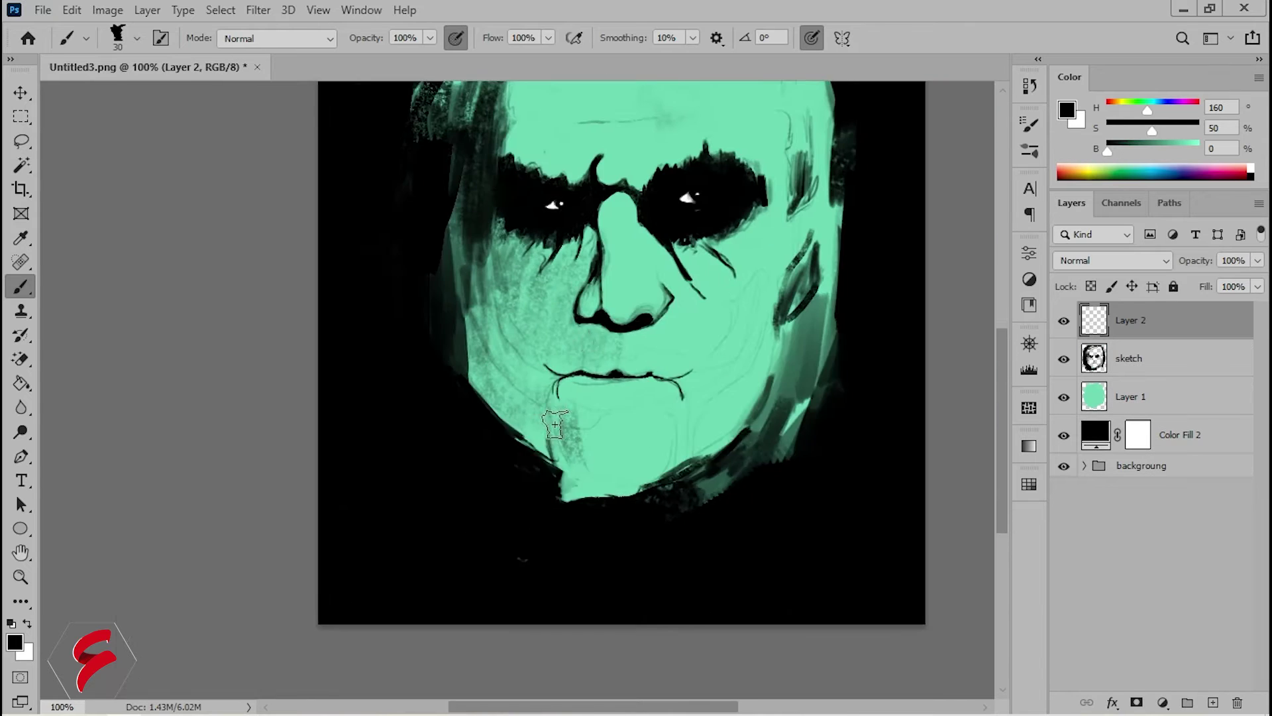
left_click_drag(583, 166, 512, 182)
key("alt+bracketleft")
mouse_move(679, 119)
left_mouse_down()
mouse_move(523, 196)
mouse_move(437, 278)
left_mouse_up()
Set the foreground colour to ff0000 and add a new layer named red.
type("ff0000")
key("Return")
key("ctrl+plus")
key("ctrl+plus")
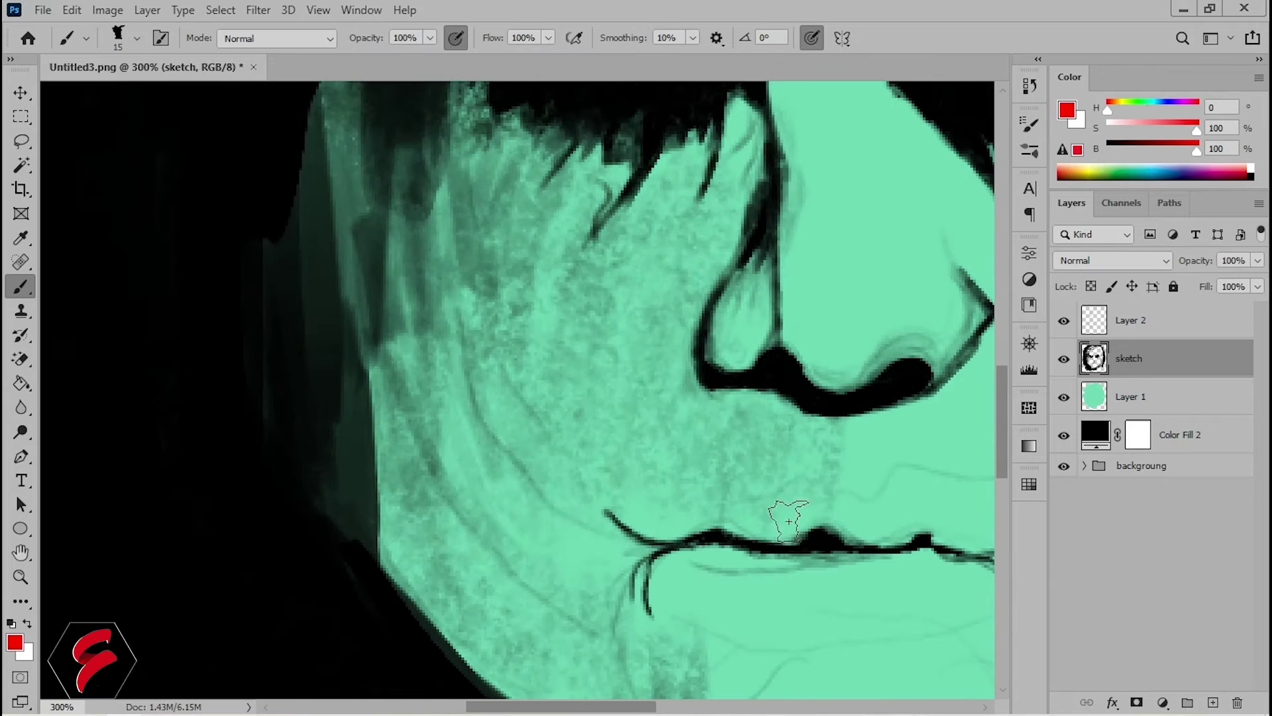
key("bracketleft")
key("bracketleft")
key("bracketleft")
key("ctrl+shift+alt+n")
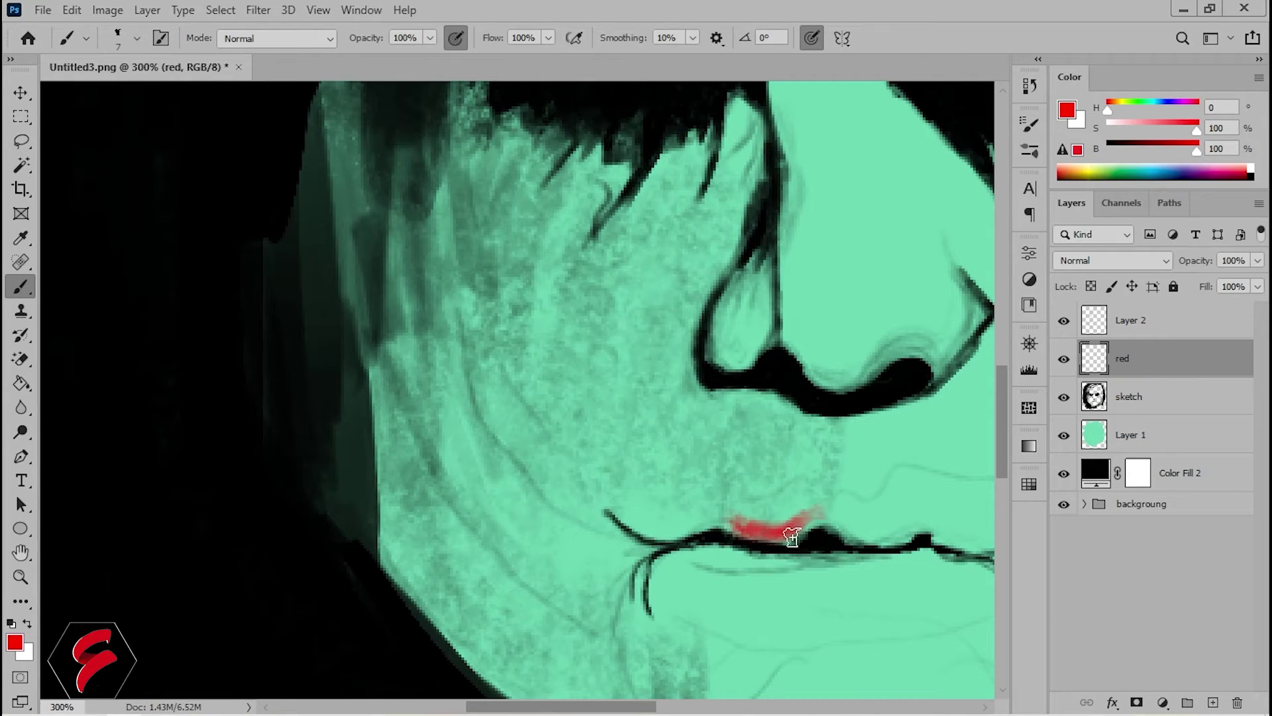
Paint red smile streaks on the left cheek and fill both lips red.
left_click_drag(565, 478, 484, 371)
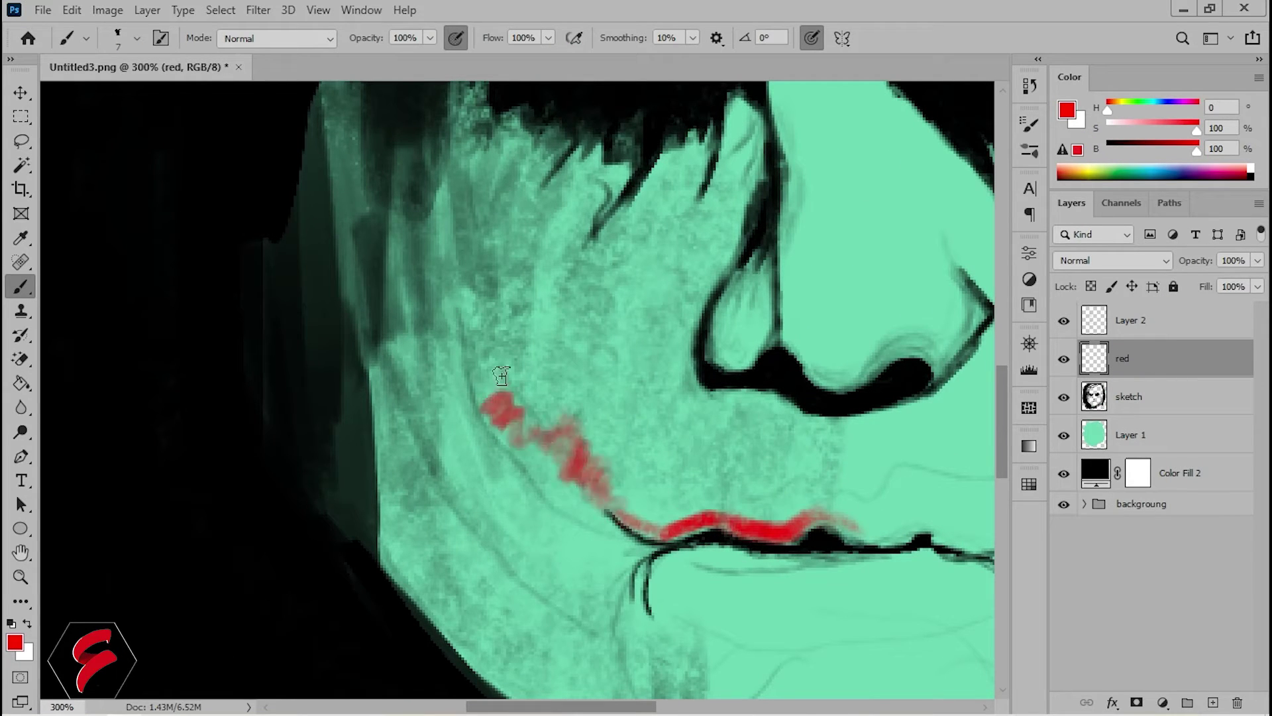
mouse_move(457, 318)
left_mouse_down()
mouse_move(490, 451)
mouse_move(539, 506)
mouse_move(626, 563)
left_mouse_up()
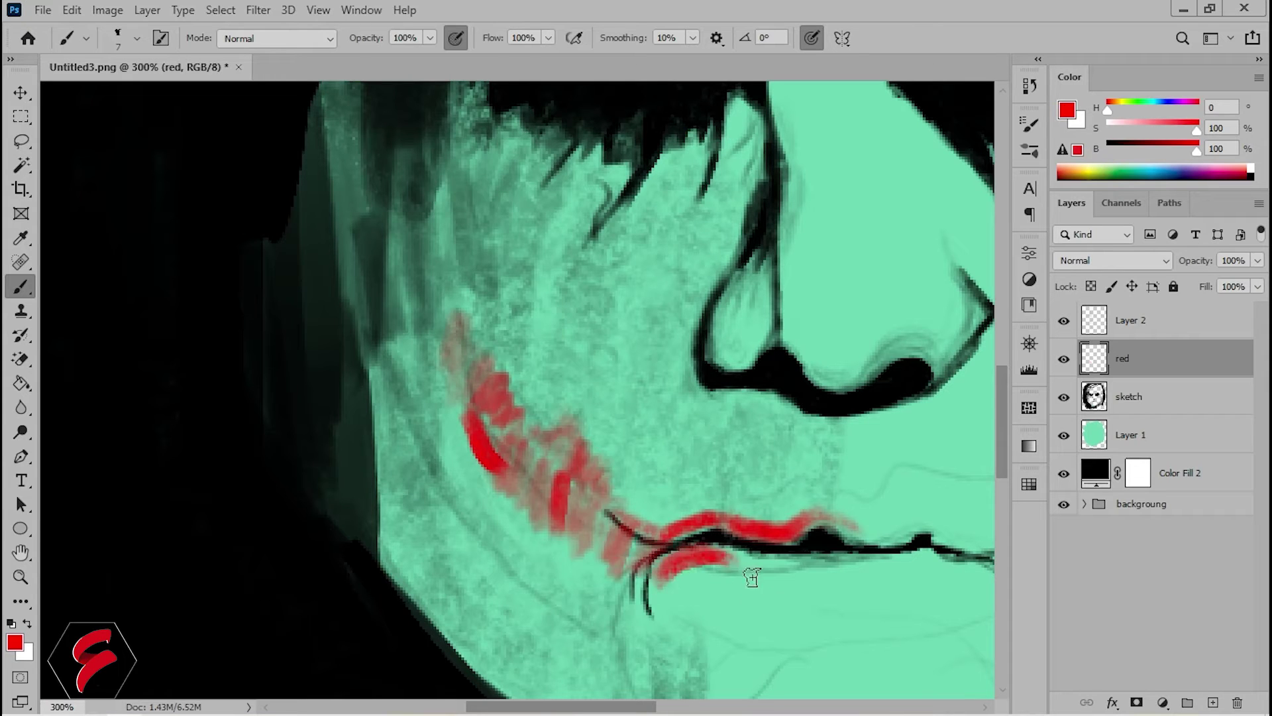
left_click_drag(825, 577, 954, 600)
mouse_move(861, 583)
left_mouse_down()
mouse_move(960, 570)
mouse_move(874, 510)
left_mouse_up()
left_click_drag(888, 490, 940, 543)
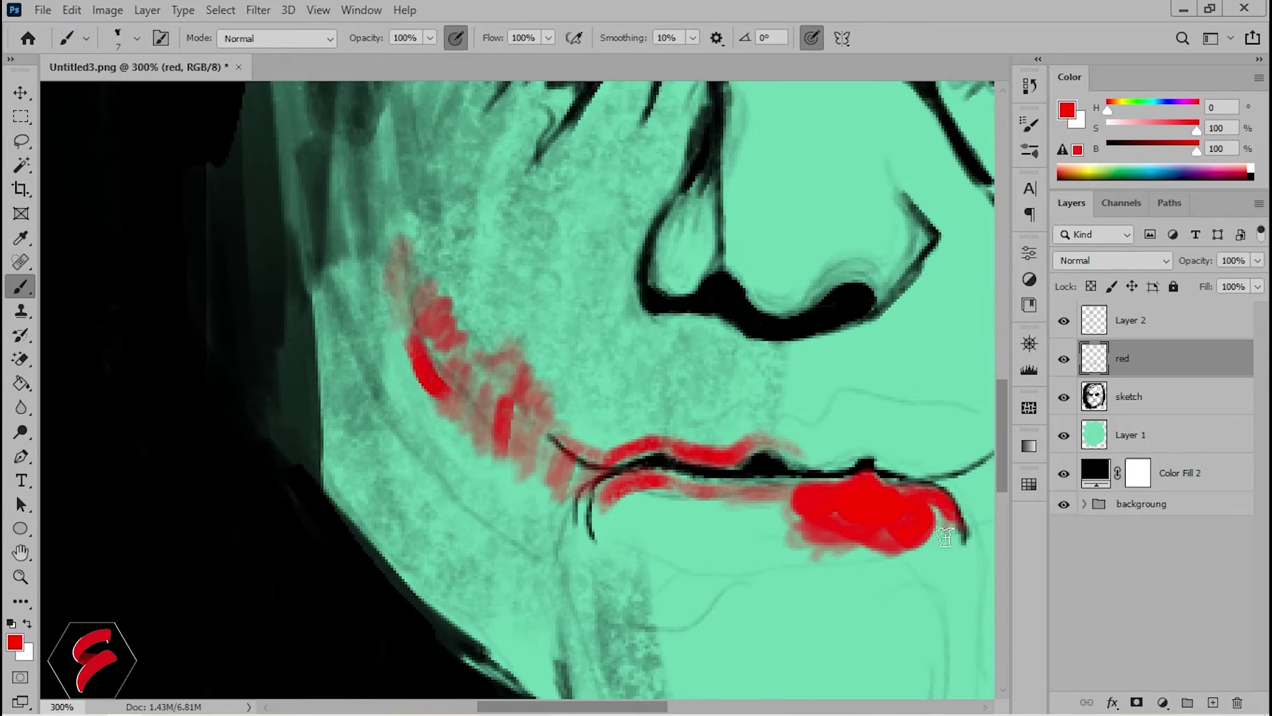
mouse_move(795, 494)
left_mouse_down()
mouse_move(695, 491)
mouse_move(985, 441)
left_mouse_up()
mouse_move(835, 457)
left_mouse_down()
mouse_move(987, 424)
mouse_move(750, 424)
left_mouse_up()
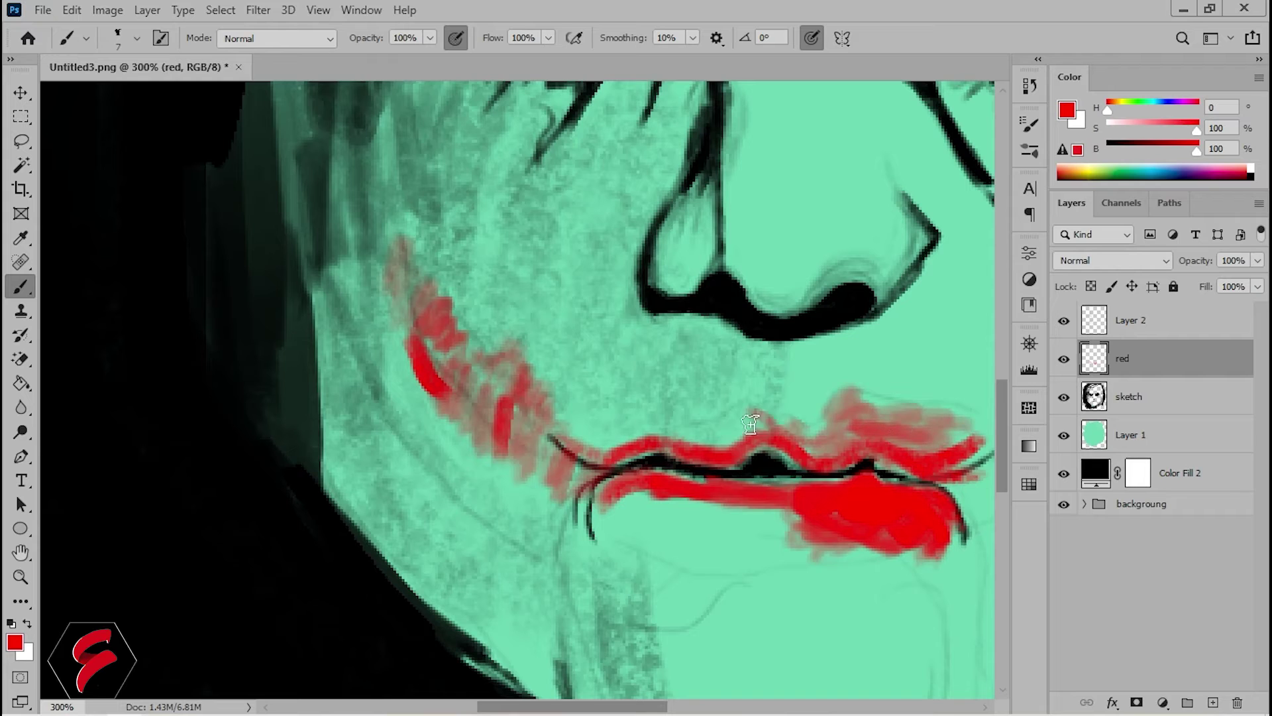
mouse_move(954, 538)
left_mouse_down()
mouse_move(762, 517)
mouse_move(567, 523)
left_mouse_up()
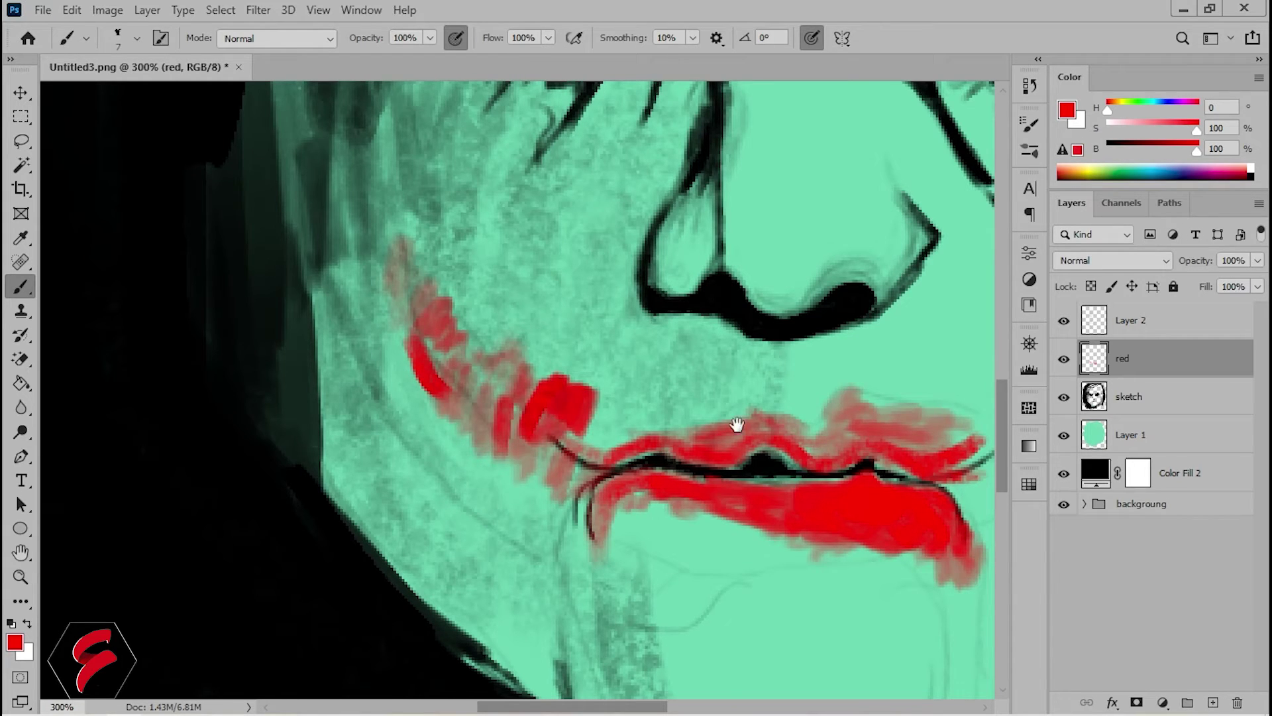
Paint the red smile line up the right cheek and add red near the lip corner.
left_click_drag(737, 424, 426, 431)
left_click_drag(669, 461, 838, 259)
left_click_drag(864, 199, 756, 397)
left_click_drag(895, 179, 847, 348)
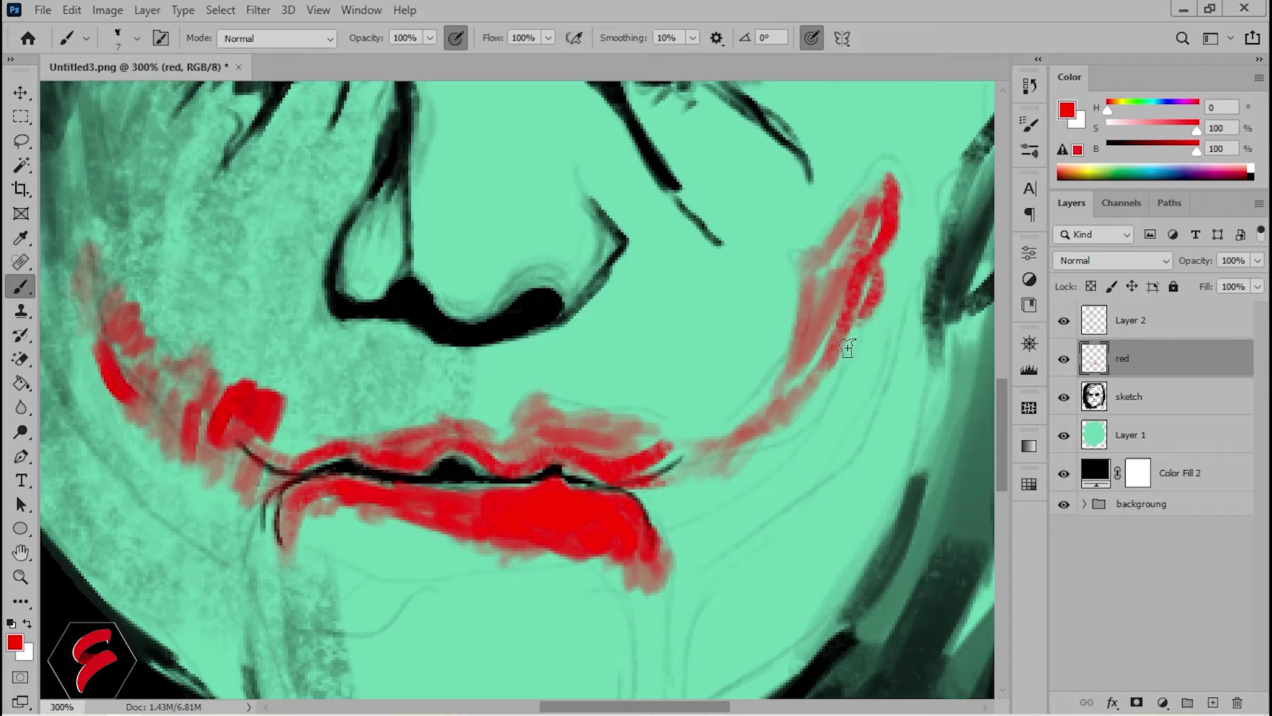
left_click_drag(706, 476, 854, 351)
left_click_drag(662, 490, 656, 636)
key("ctrl+0")
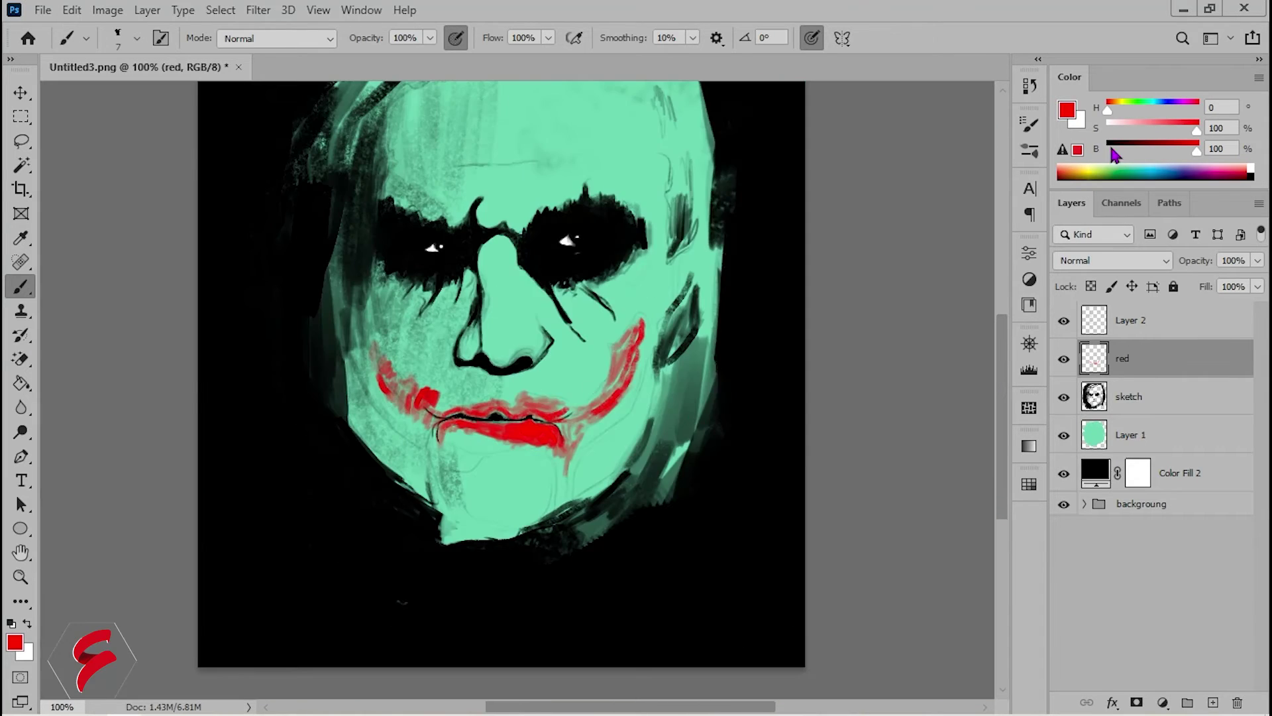
Choose magenta and paint strokes beside the head.
left_click(760, 170)
left_click(923, 139)
mouse_move(742, 145)
left_mouse_down()
mouse_move(738, 336)
mouse_move(822, 484)
left_mouse_up()
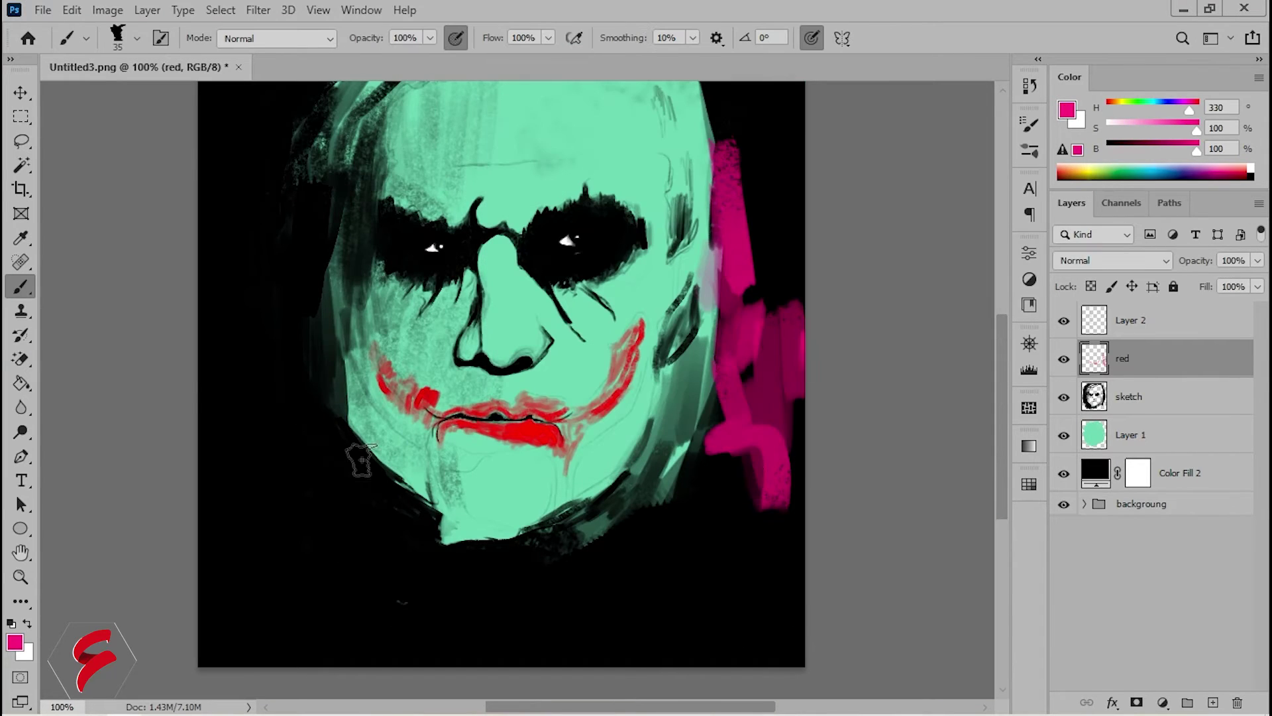
left_click_drag(278, 324, 318, 583)
left_click_drag(358, 273, 390, 313)
Fade the sketch layer to 58% opacity and return to the red layer.
left_click(1139, 396)
left_click_drag(1196, 261, 1166, 260)
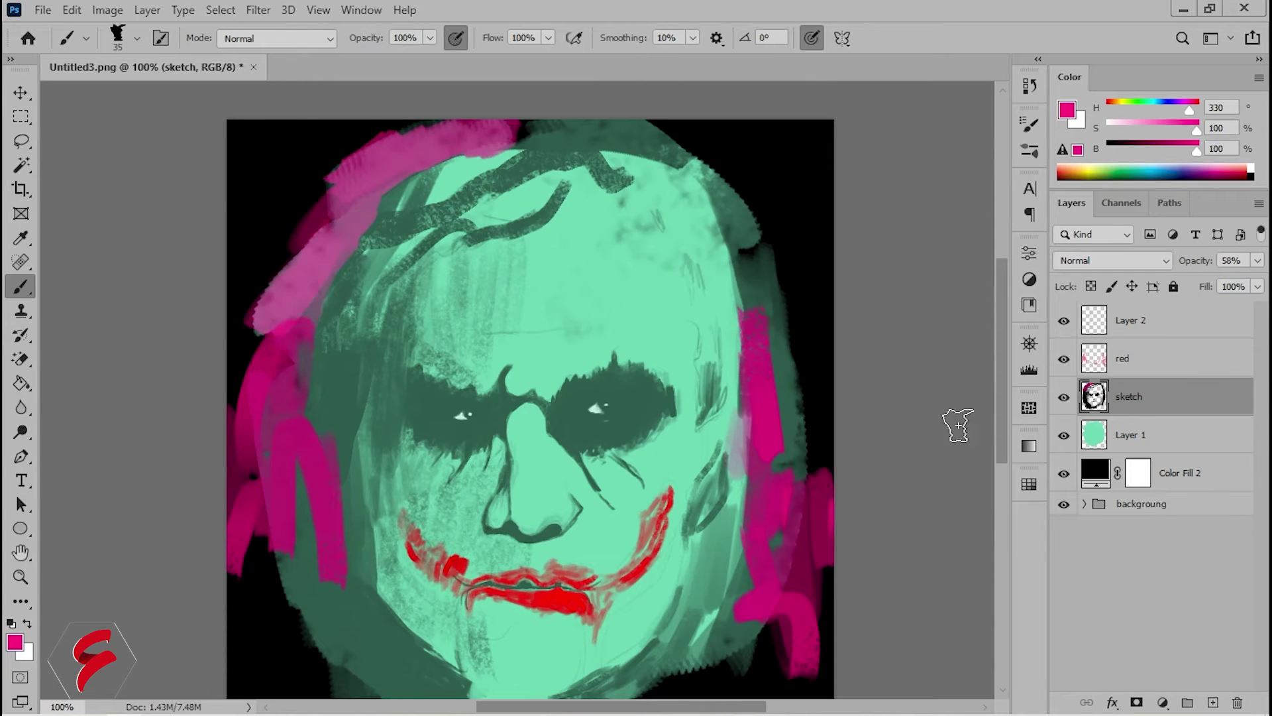
left_click(1139, 358)
Brush more magenta across the top and sides of the head.
mouse_move(504, 133)
left_mouse_down()
mouse_move(284, 414)
mouse_move(293, 680)
left_mouse_up()
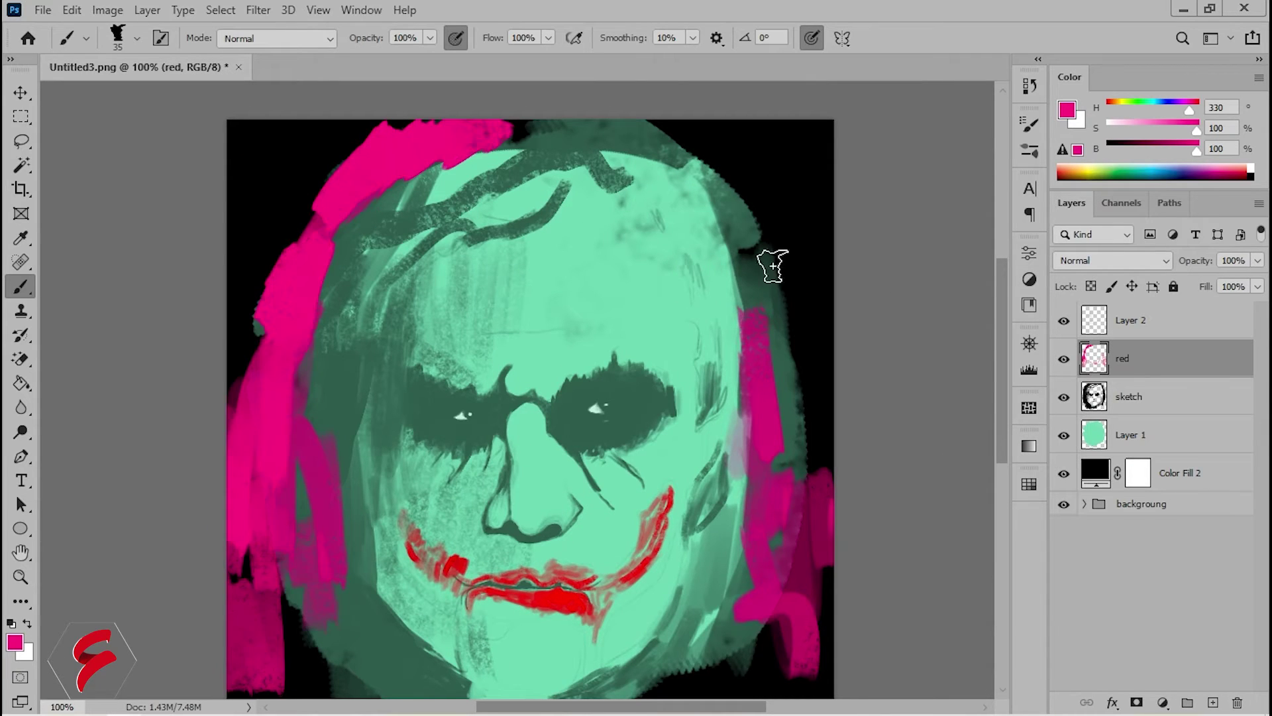
scroll(769, 273, "up", 3)
mouse_move(361, 318)
left_mouse_down()
mouse_move(516, 255)
mouse_move(736, 391)
mouse_move(582, 241)
mouse_move(861, 307)
left_mouse_up()
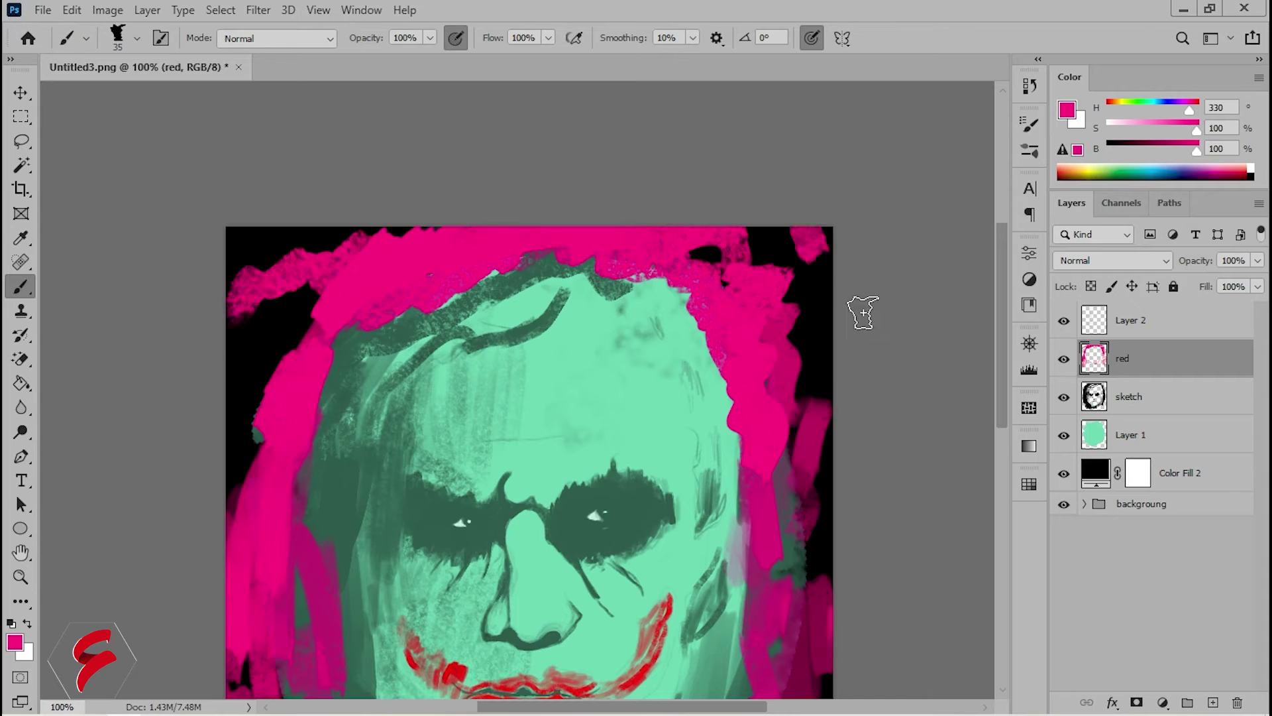
scroll(675, 516, "down", 5)
scroll(675, 516, "up", 3)
key("bracketleft")
key("bracketleft")
Pick red and paint drips from the mouth corners down the chin.
left_click(14, 641)
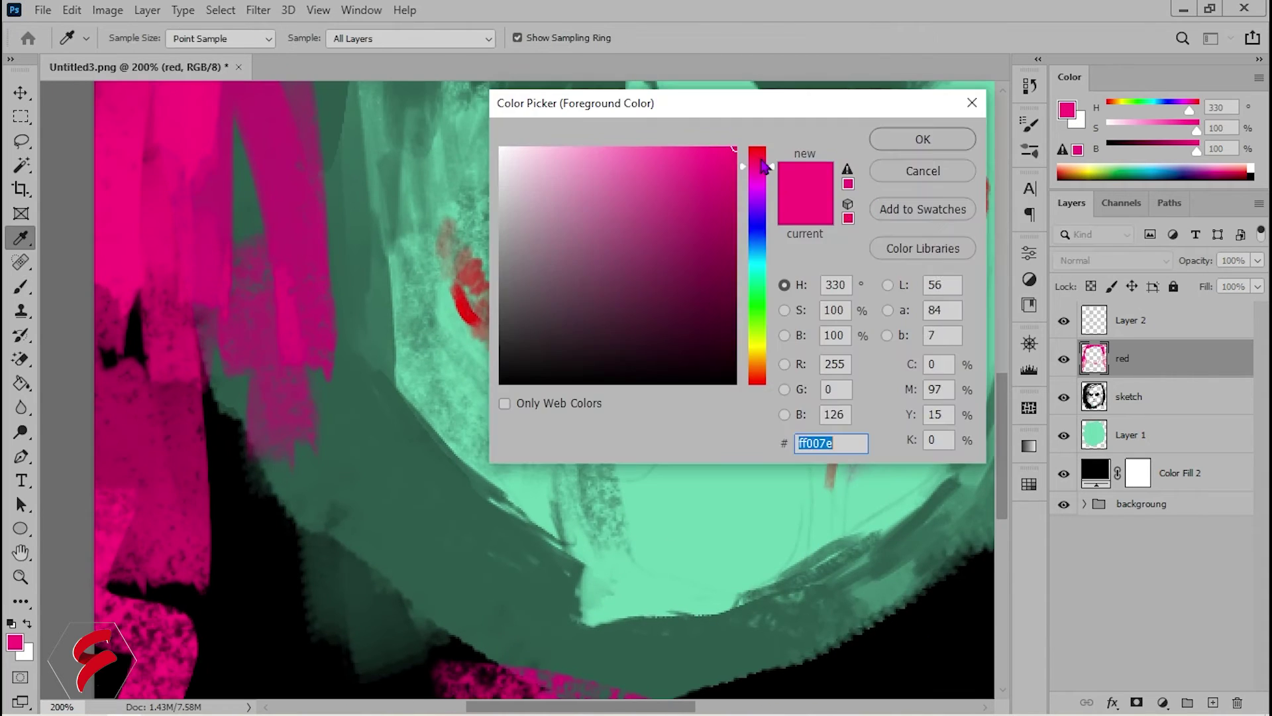
left_click(923, 137)
mouse_move(652, 409)
left_mouse_down()
mouse_move(556, 523)
mouse_move(437, 225)
mouse_move(646, 354)
left_mouse_up()
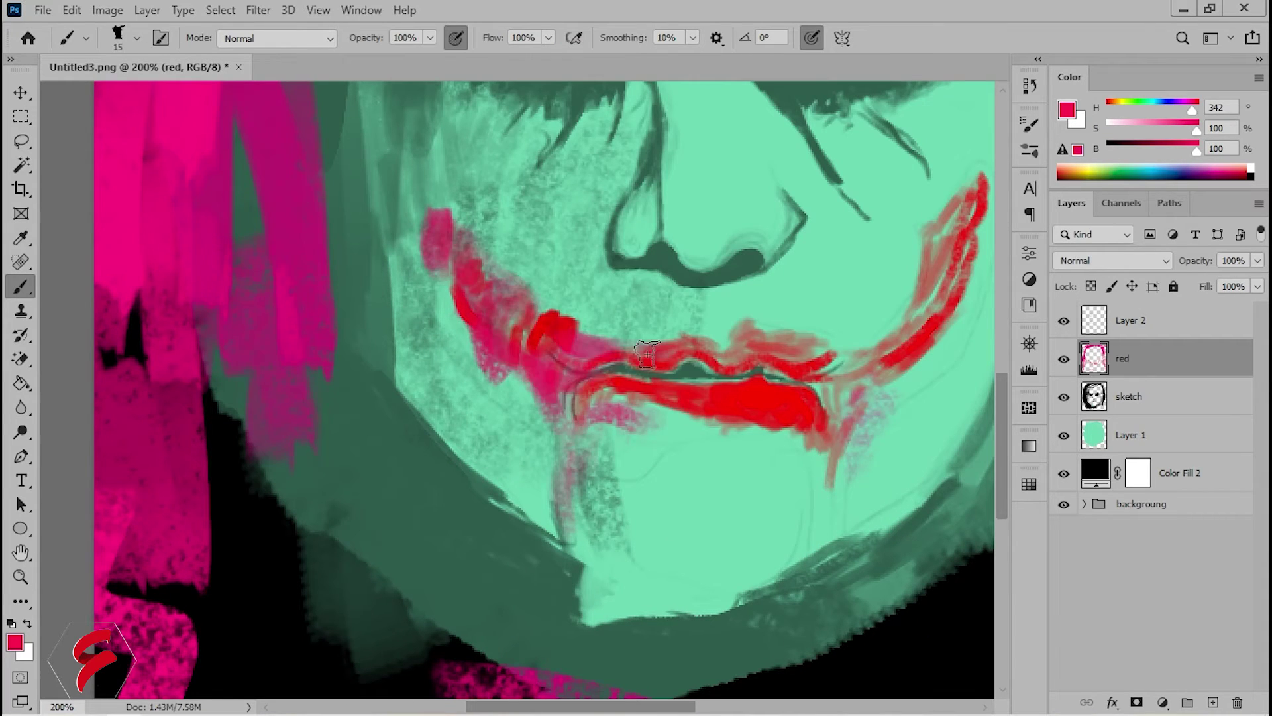
left_click_drag(870, 427, 831, 530)
left_click_drag(832, 530, 766, 566)
left_click_drag(769, 457, 789, 570)
left_click_drag(821, 424, 914, 219)
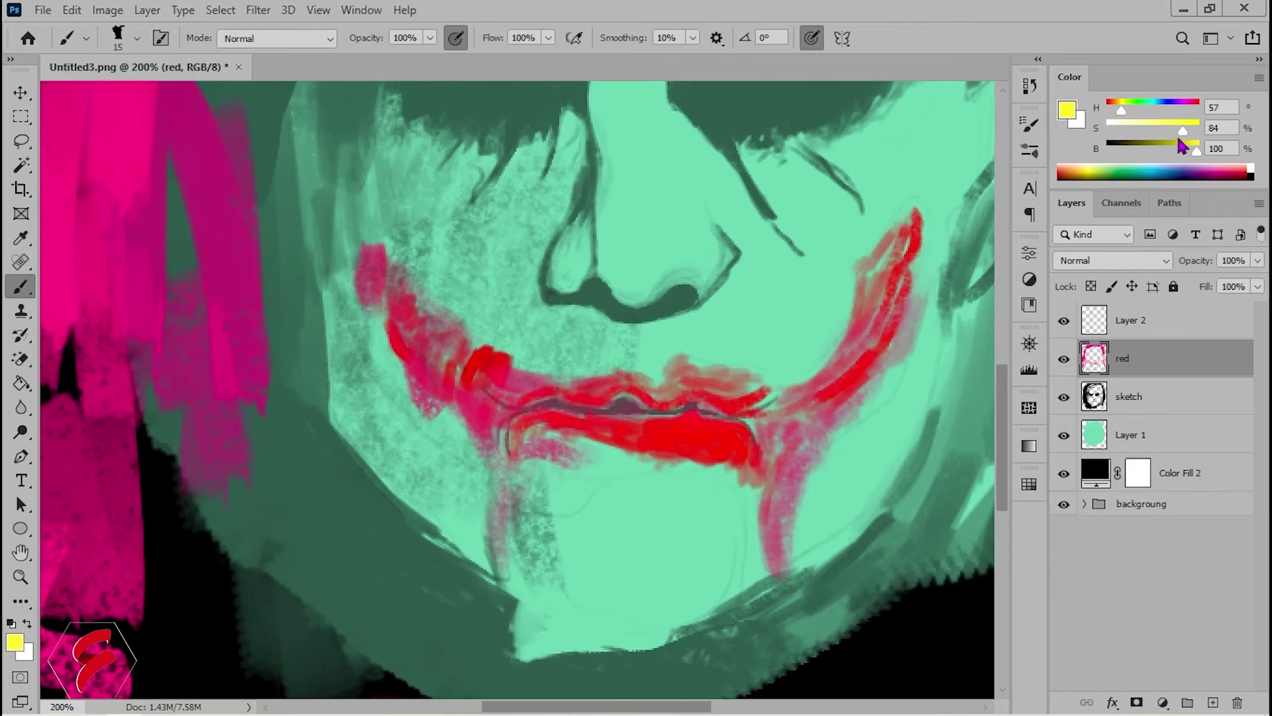
Switch to yellow-green and paint strands along the hairline and head edges.
left_click(1067, 111)
left_click(920, 137)
scroll(689, 308, "up", 5)
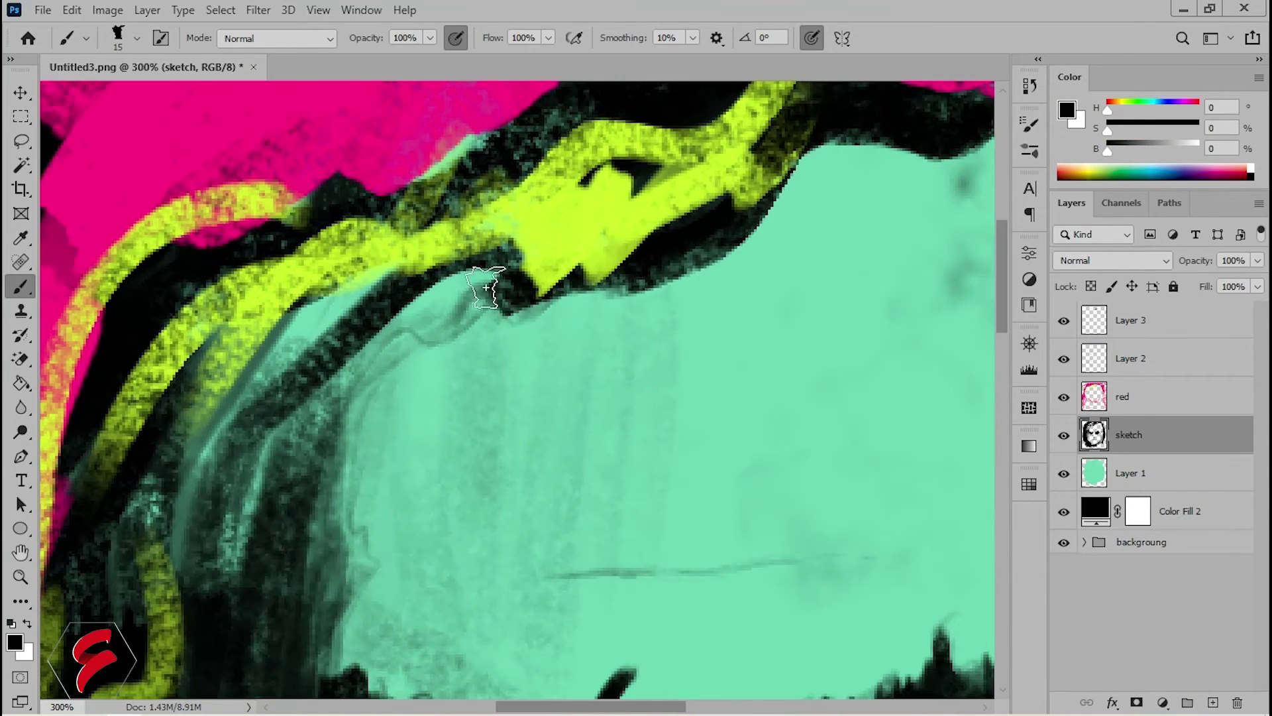
mouse_move(487, 286)
left_mouse_down()
mouse_move(371, 517)
mouse_move(304, 389)
mouse_move(397, 331)
mouse_move(553, 116)
left_mouse_up()
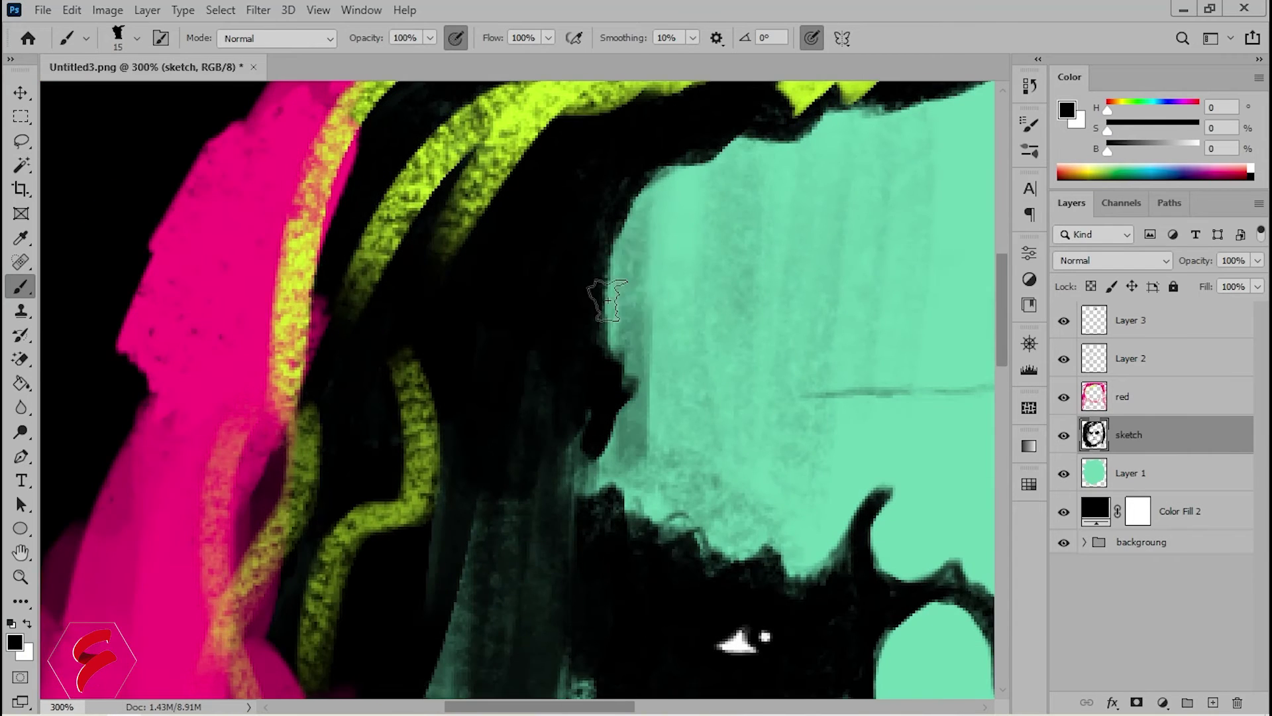
left_click_drag(607, 300, 548, 514)
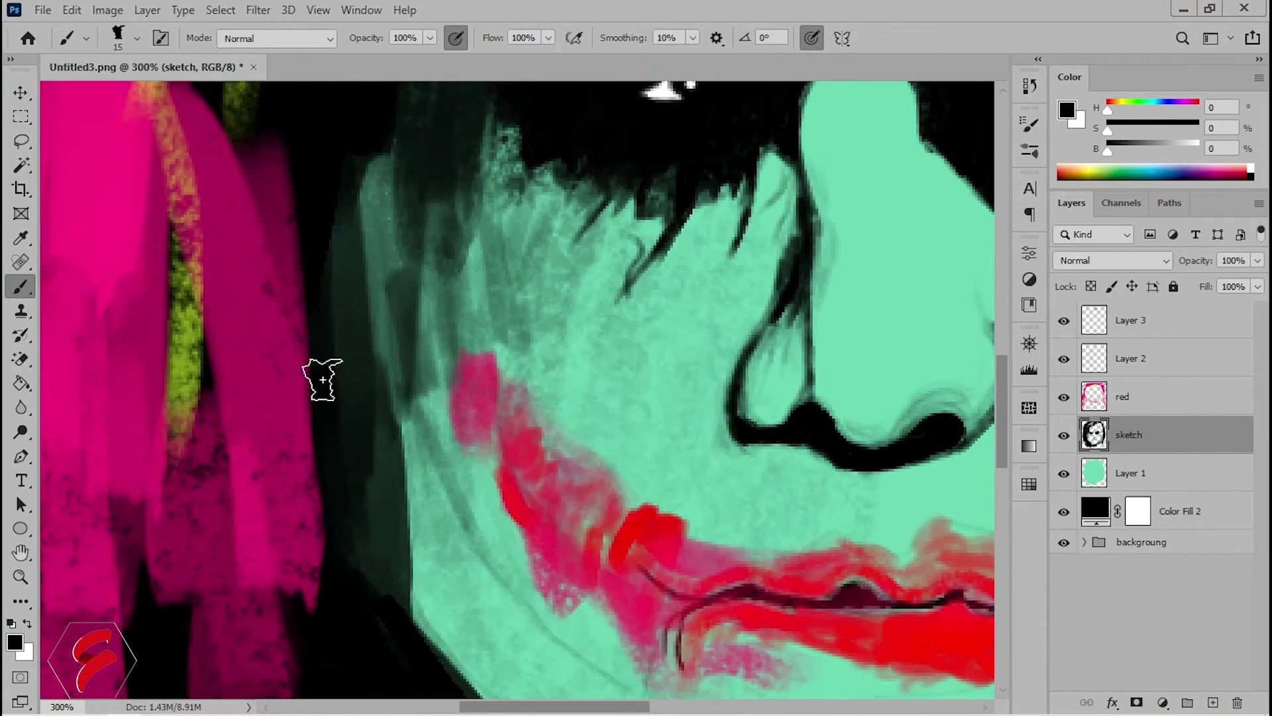
mouse_move(320, 369)
left_mouse_down()
mouse_move(340, 530)
mouse_move(455, 171)
mouse_move(640, 622)
mouse_move(941, 609)
left_mouse_up()
With a finer brush, darken the lip line, shade around the chin, and trace the red crease.
key("bracketleft")
key("bracketleft")
key("bracketleft")
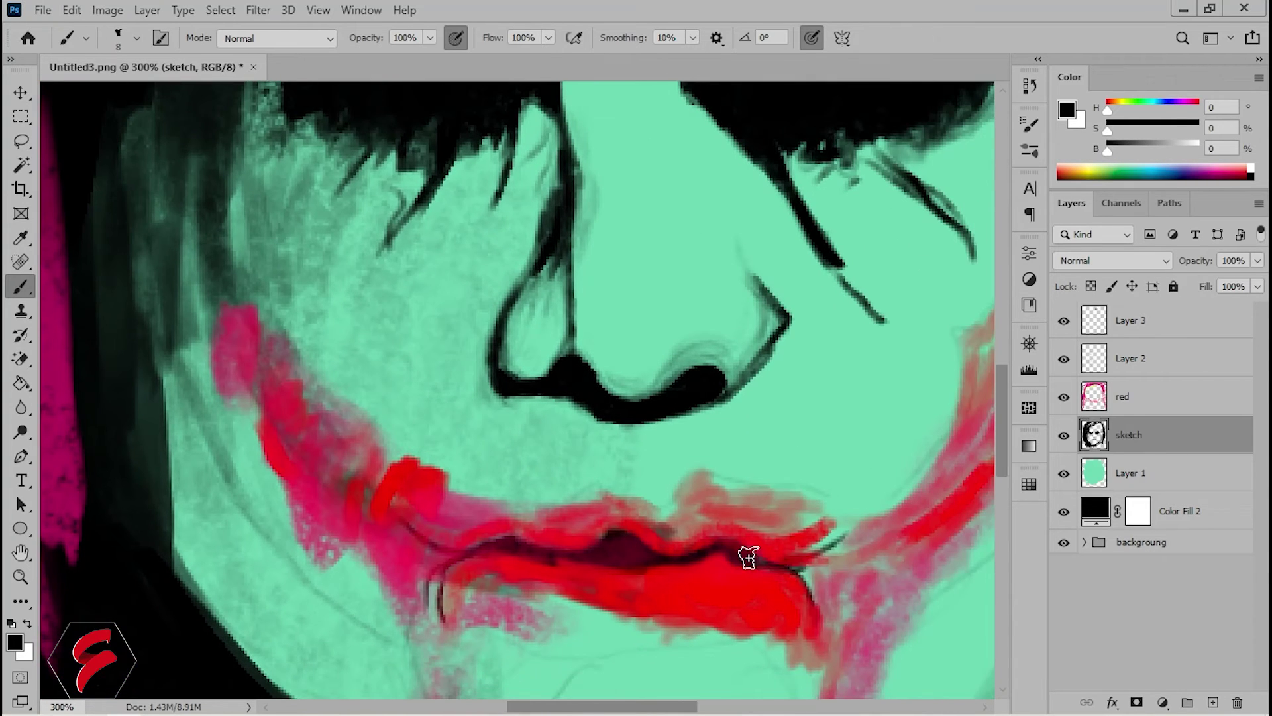
mouse_move(747, 557)
left_mouse_down()
mouse_move(420, 530)
mouse_move(426, 554)
mouse_move(528, 473)
mouse_move(404, 702)
mouse_move(570, 504)
left_mouse_up()
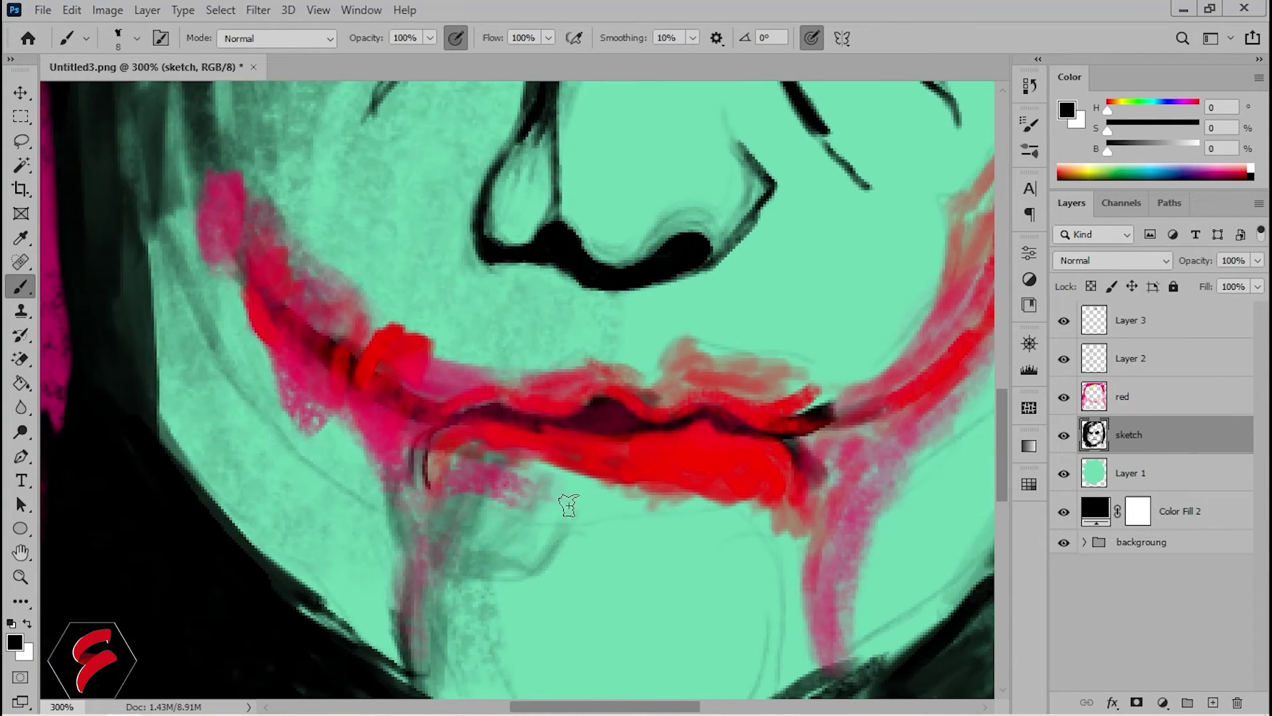
left_click_drag(762, 629, 848, 464)
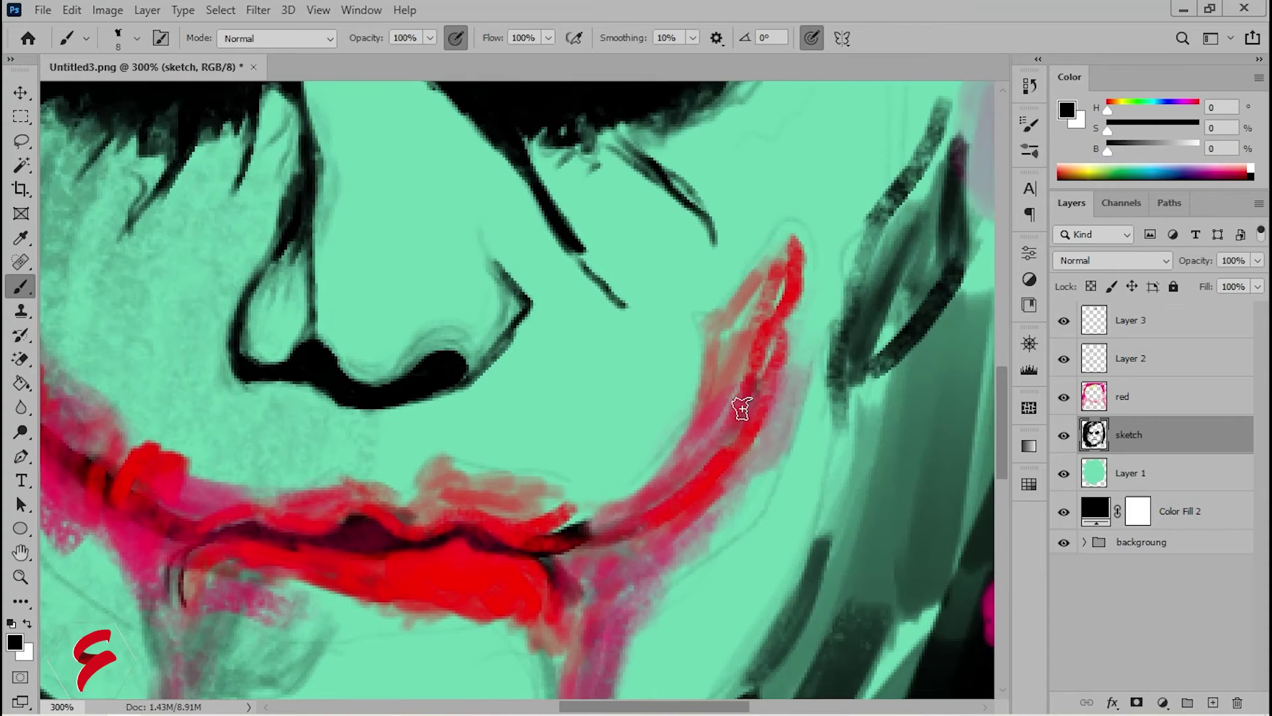
key("bracketleft")
key("bracketleft")
left_click_drag(785, 331, 652, 509)
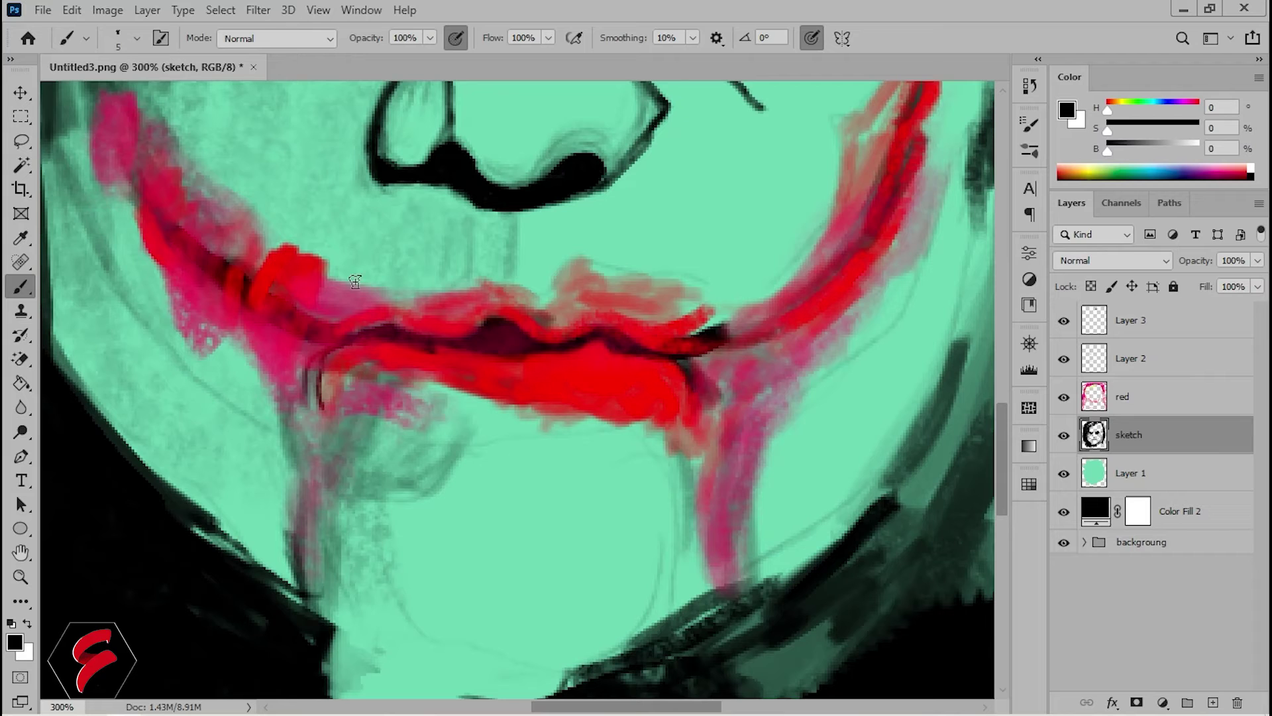
left_click_drag(317, 359, 301, 510)
Shade the left jaw edge dark and darken both red drips.
key("bracketright")
key("bracketright")
key("bracketright")
key("ctrl+minus")
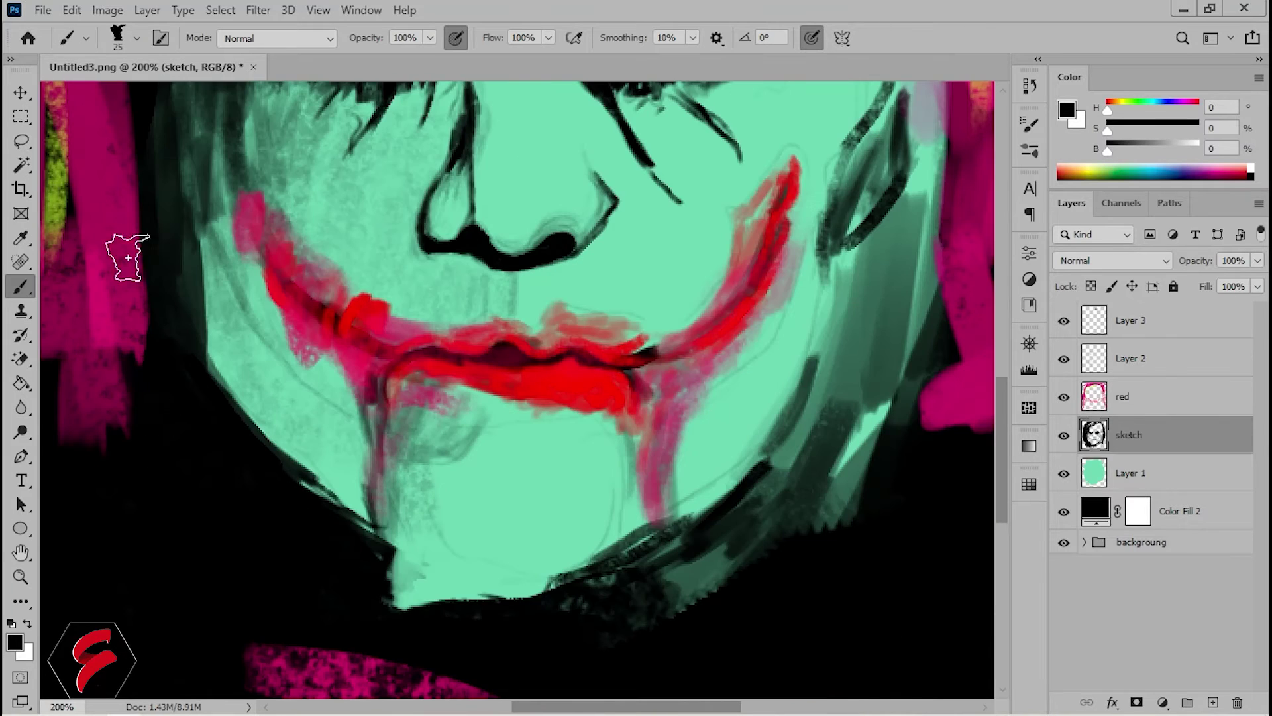
left_click_drag(278, 285, 222, 440)
left_click_drag(285, 344, 357, 510)
left_click_drag(398, 378, 388, 543)
left_click_drag(655, 424, 659, 537)
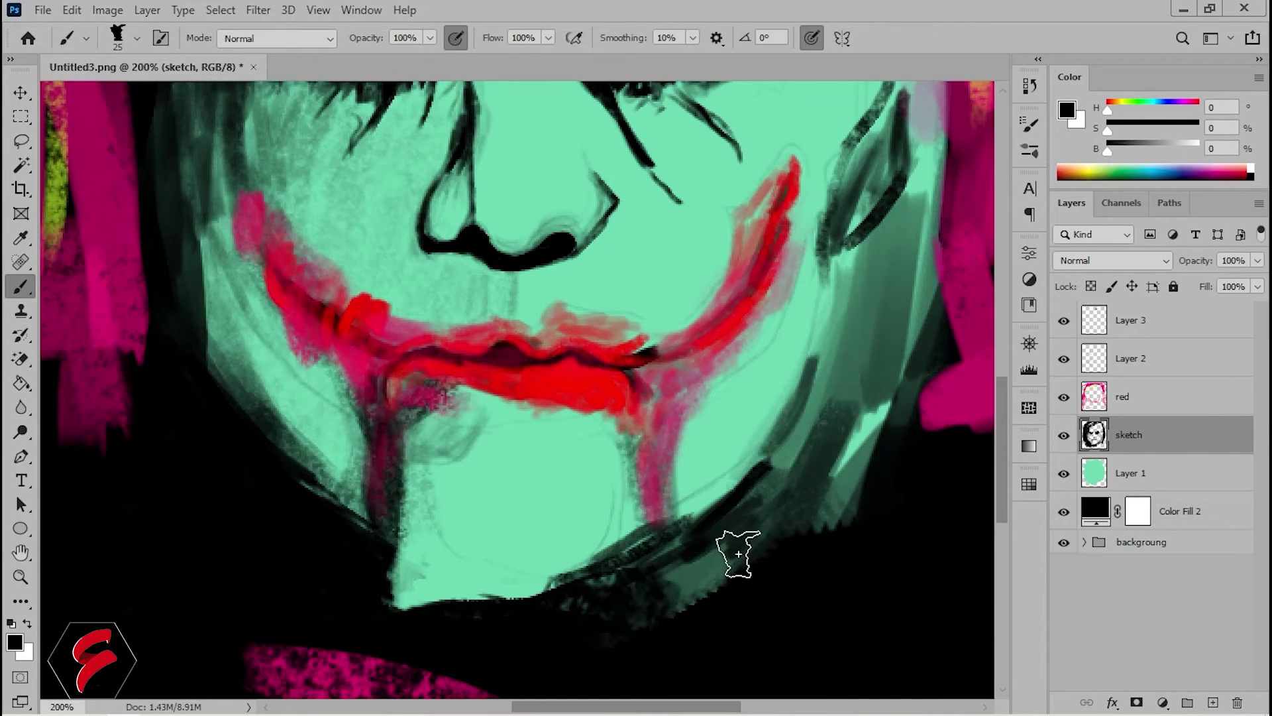
Repaint the chin mint green, then shade the right cheek and jaw black.
scroll(451, 651, "down", 2)
left_click(556, 431, "alt")
mouse_move(464, 524)
left_mouse_down()
mouse_move(605, 532)
mouse_move(593, 482)
left_mouse_up()
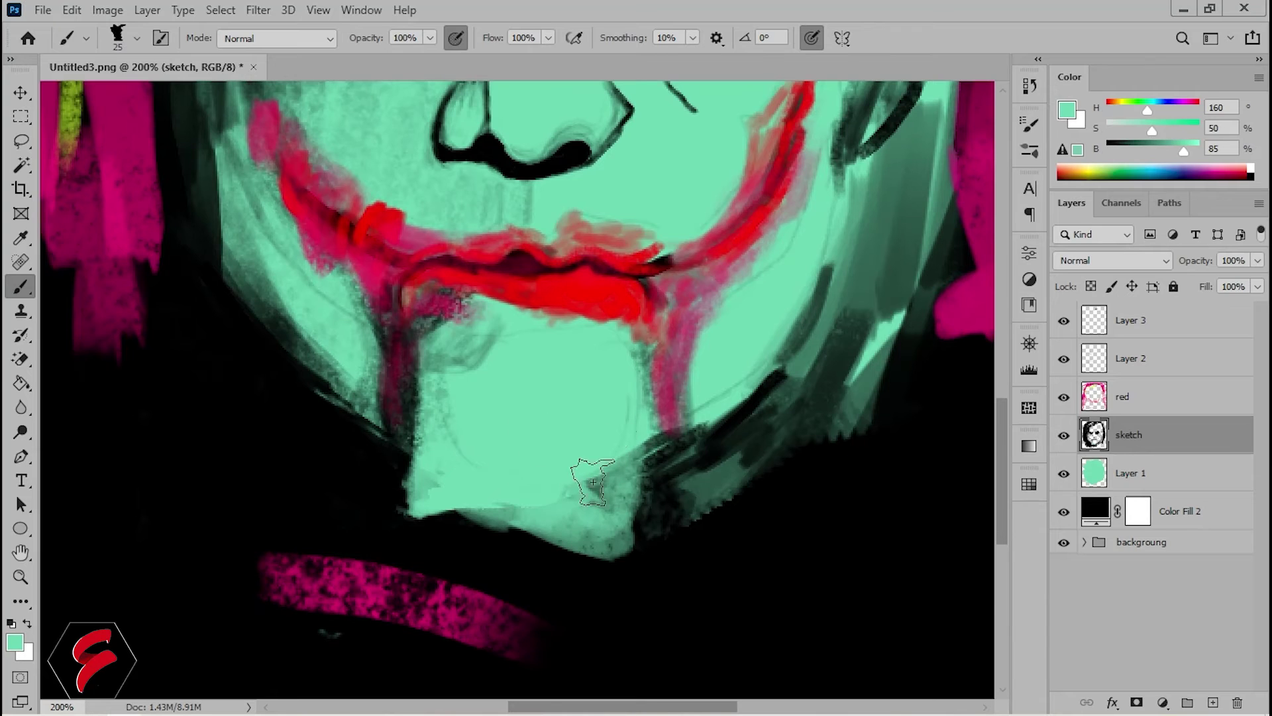
key("d")
key("ctrl+minus")
mouse_move(729, 275)
left_mouse_down()
mouse_move(683, 424)
mouse_move(599, 457)
left_mouse_up()
left_click_drag(735, 176, 709, 366)
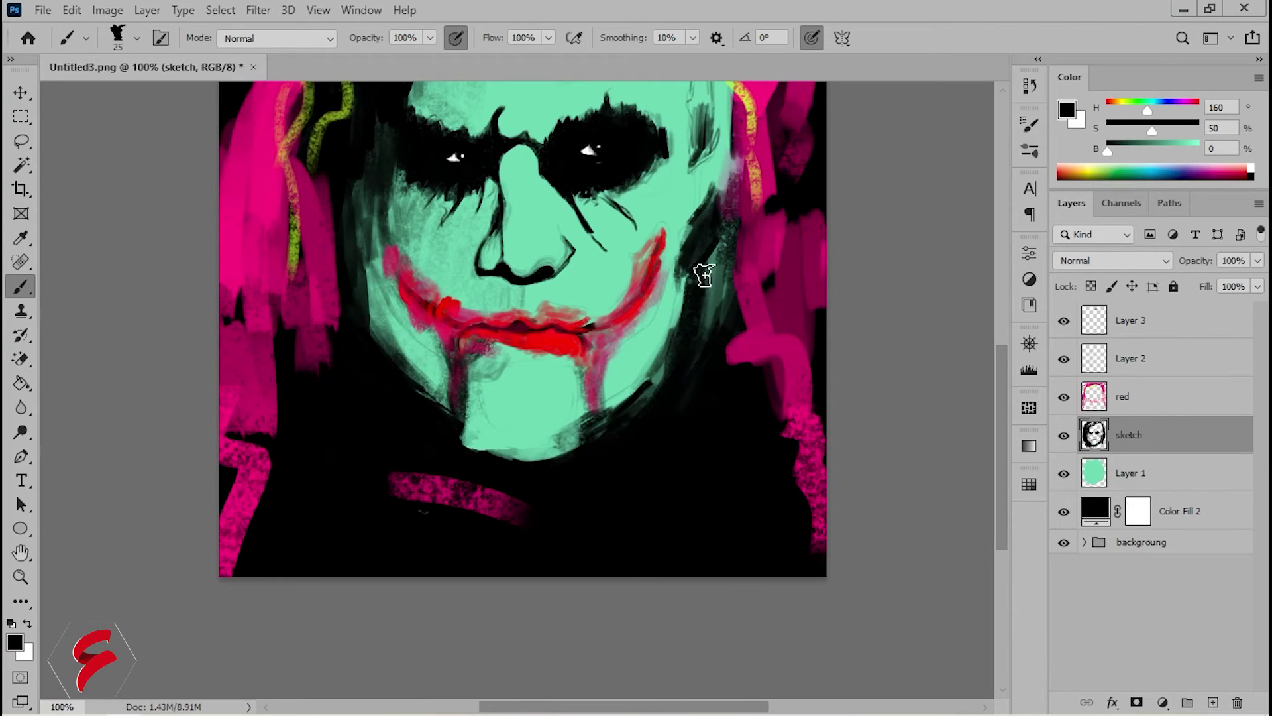
left_click_drag(704, 274, 662, 405)
left_click_drag(736, 233, 709, 437)
left_click_drag(682, 285, 702, 398)
left_click_drag(696, 345, 656, 243)
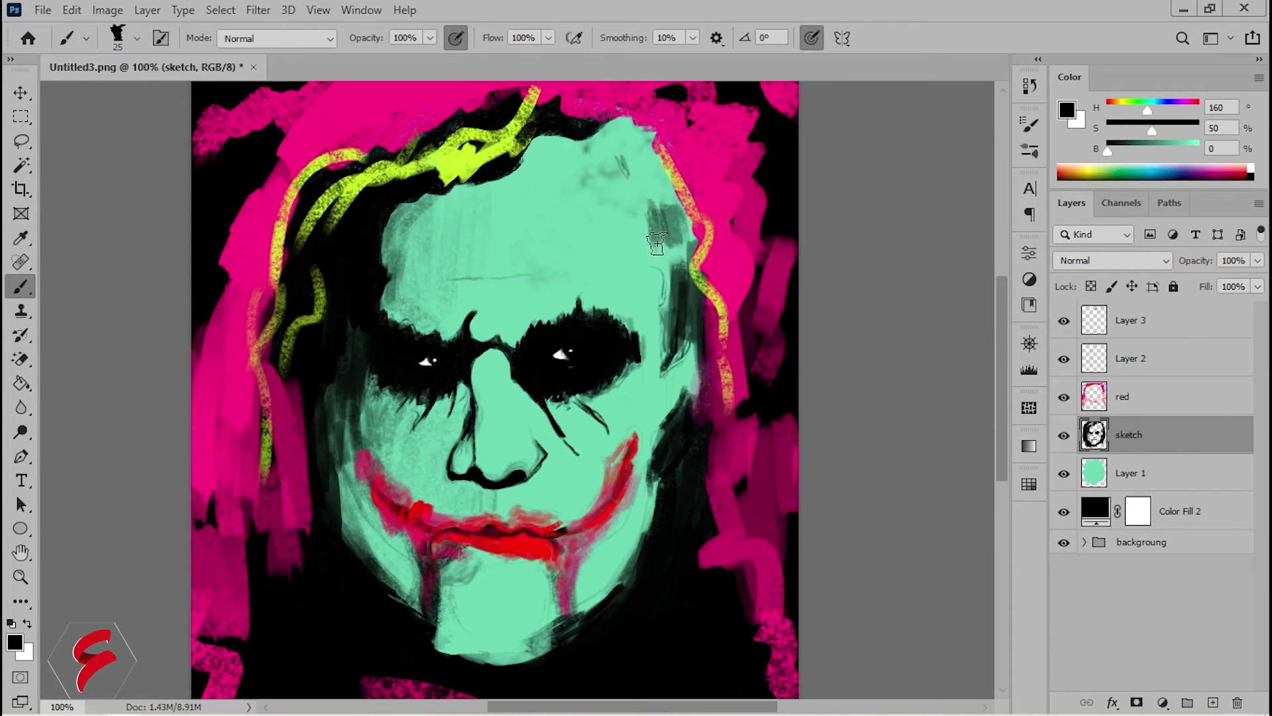
key("alt+bracketright")
Sample the magenta and paint it over the right-side hair and face edge.
left_click(729, 133, "alt")
left_click_drag(729, 132, 639, 148)
left_click_drag(702, 265, 690, 519)
left_click_drag(689, 411, 618, 166)
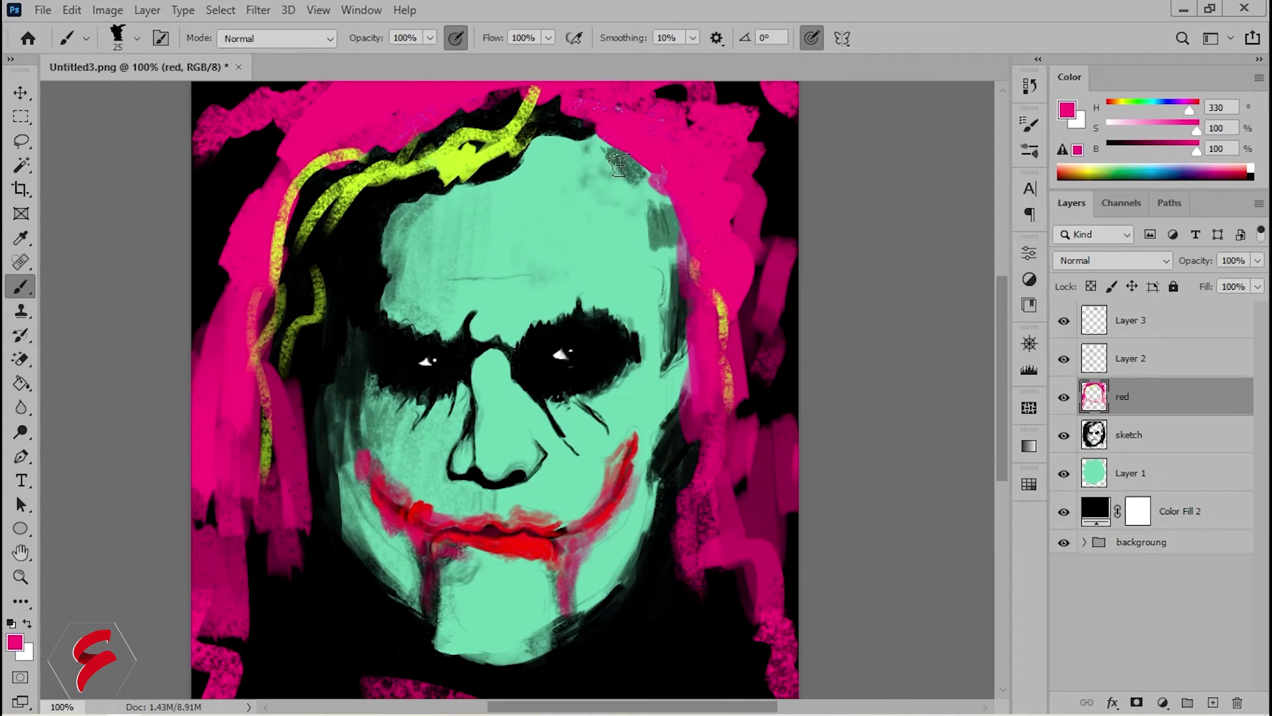
On Layer 3, shade the right jaw and chin with a smaller dark brush.
key("alt+bracketright")
key("alt+bracketright")
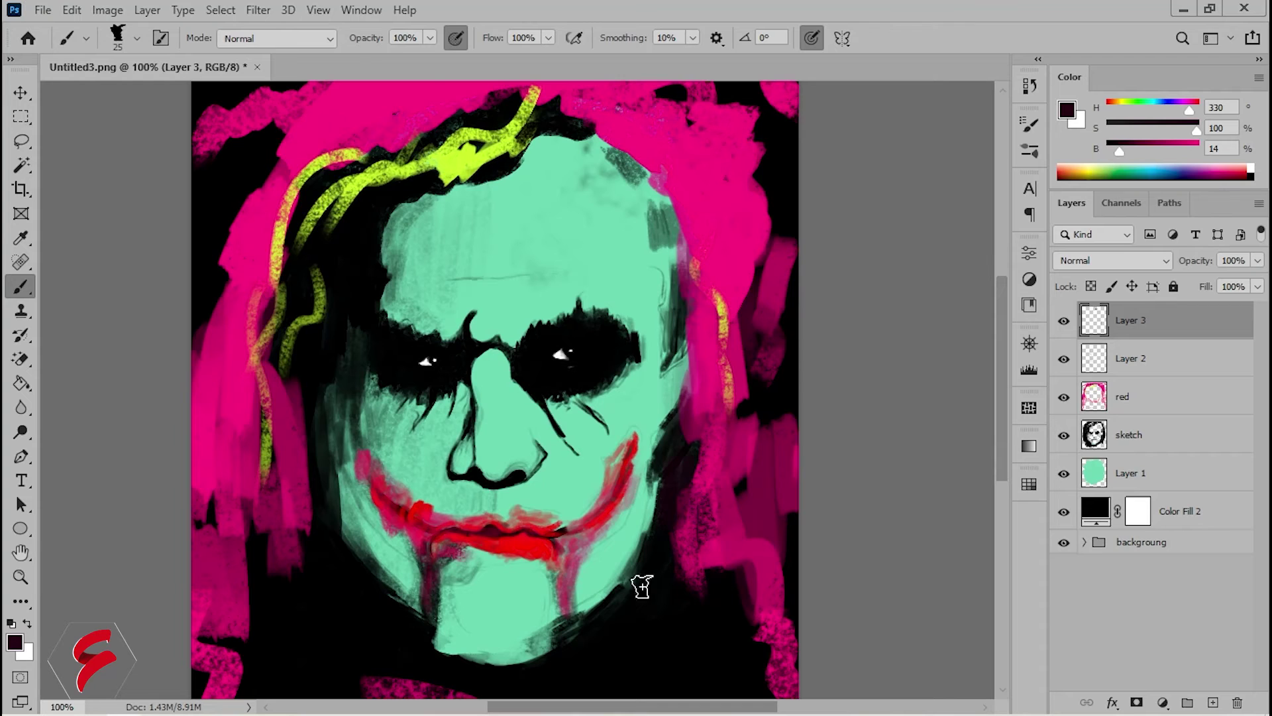
key("ctrl+plus")
key("ctrl+plus")
key("bracketleft")
key("bracketleft")
key("bracketleft")
left_click_drag(623, 524, 875, 324)
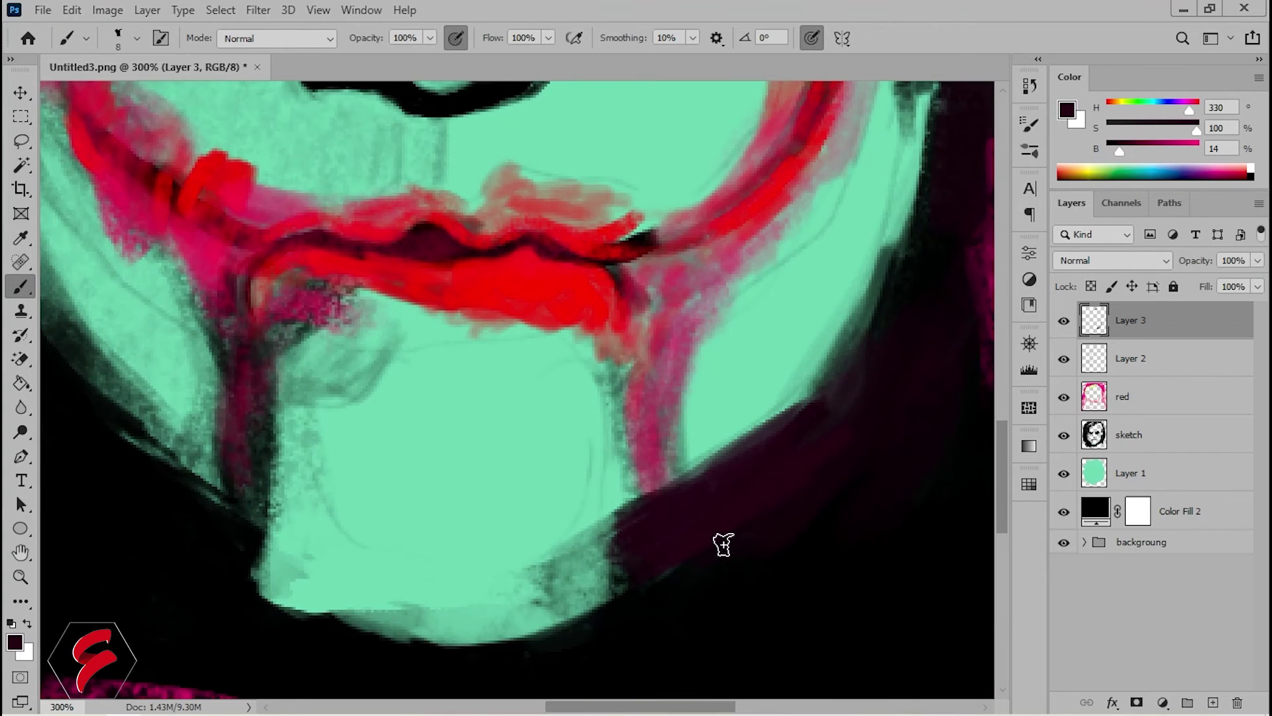
left_click_drag(1113, 153, 1107, 152)
left_click_drag(828, 371, 636, 583)
Add dark shading along the chin, jaw and both sides of the neck.
left_click_drag(689, 324, 673, 432)
left_click_drag(729, 252, 563, 420)
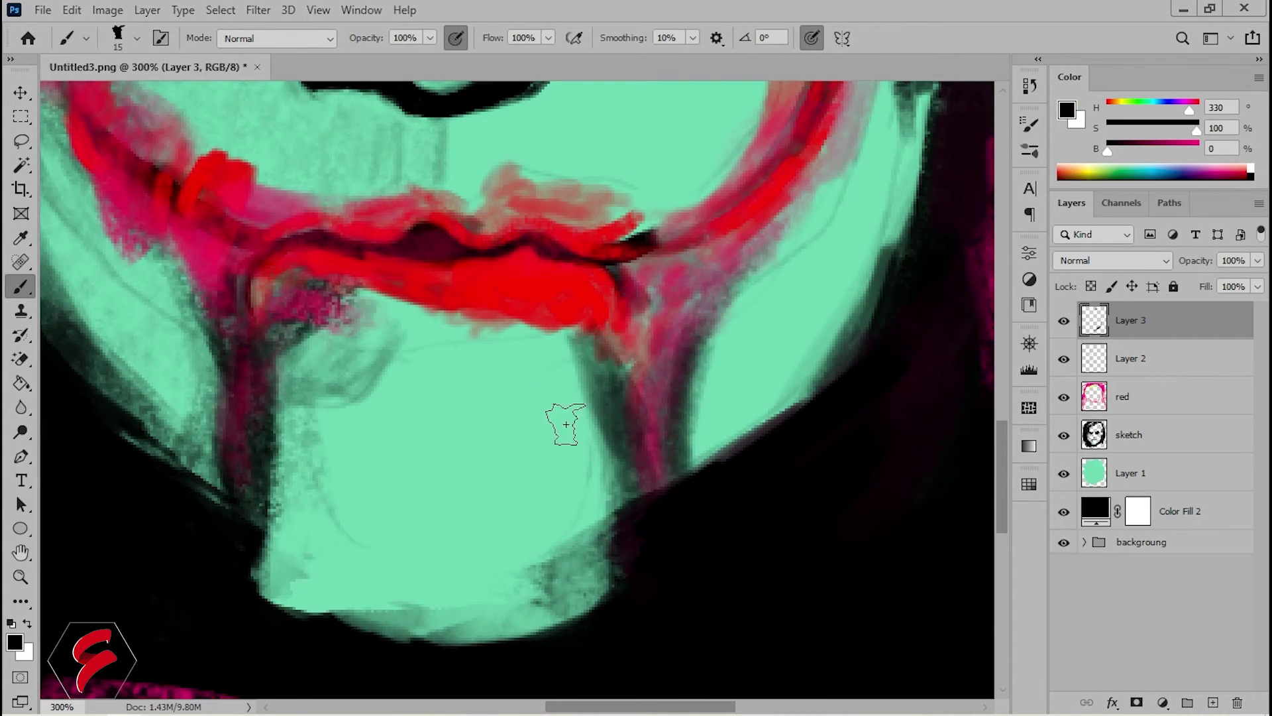
left_click_drag(564, 371, 543, 597)
mouse_move(344, 378)
left_mouse_down()
mouse_move(357, 477)
mouse_move(426, 596)
left_mouse_up()
left_click_drag(304, 384, 430, 623)
left_click_drag(305, 371, 464, 298)
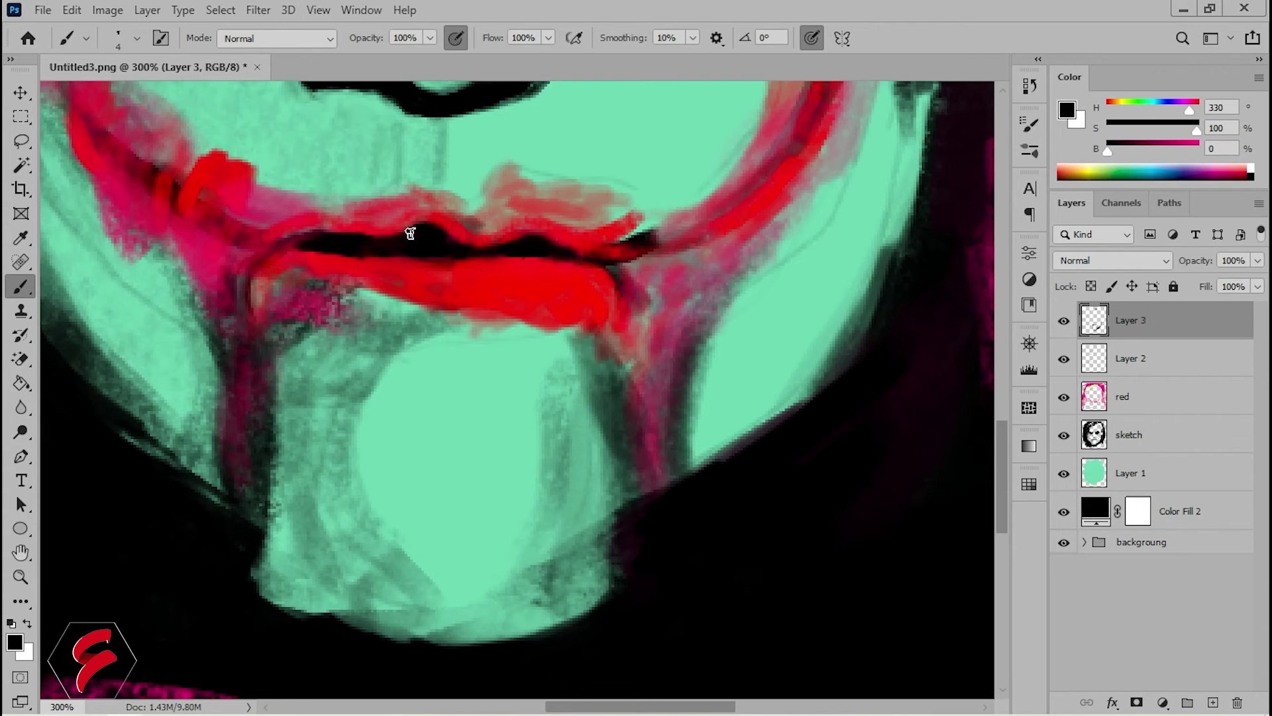
key("x")
key("ctrl+plus")
key("bracketleft")
key("bracketleft")
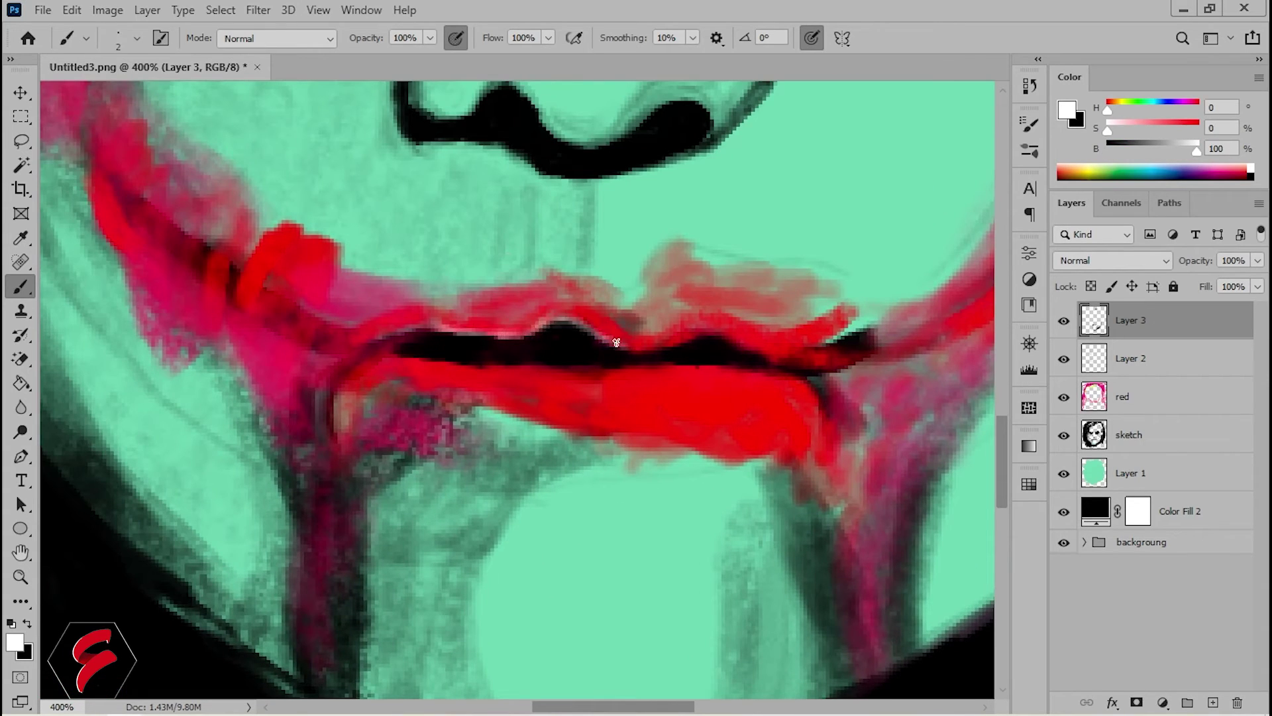
Return to black and thicken the forehead crease into a bold line with a fine brush.
scroll(497, 278, "up", 5)
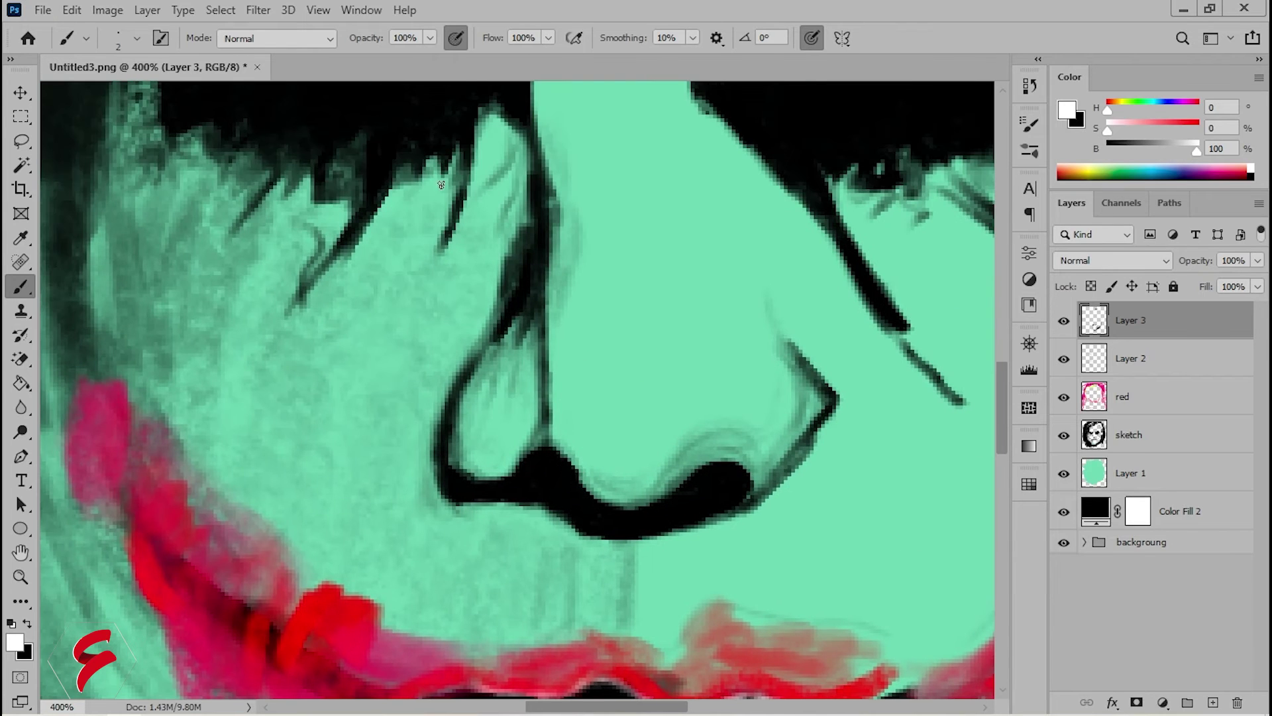
key("x")
scroll(720, 218, "right", 3)
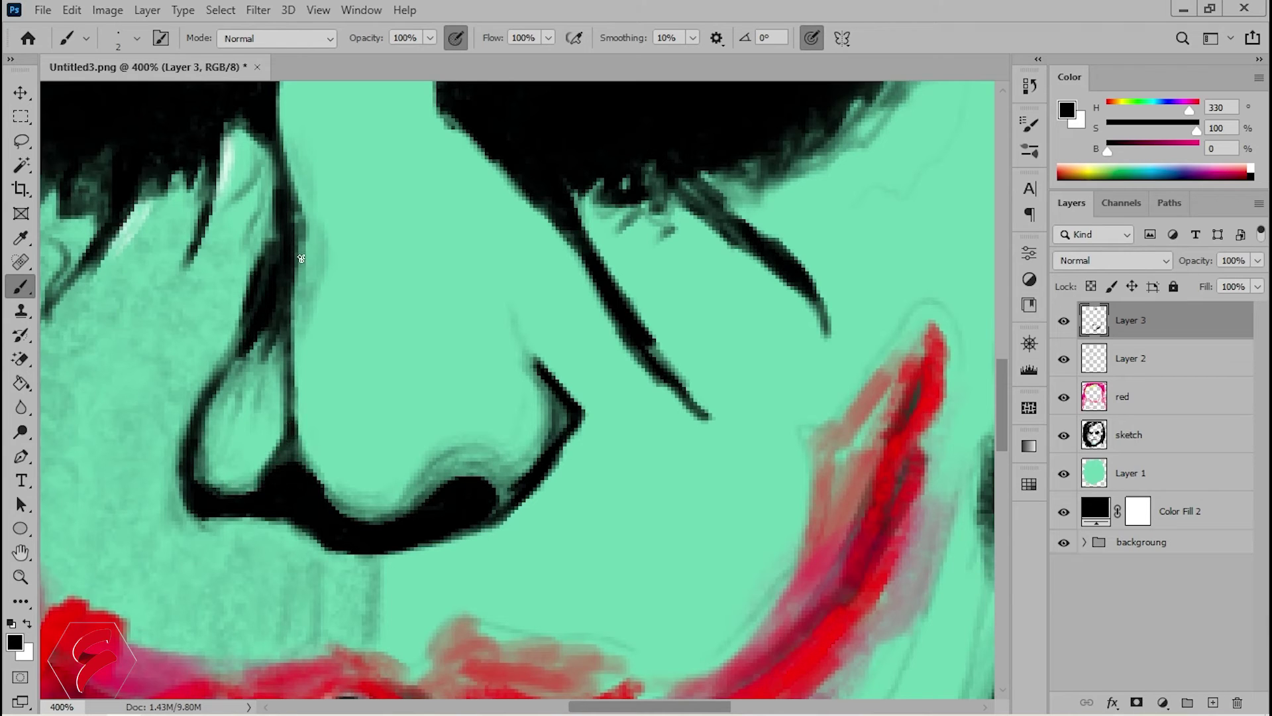
scroll(632, 242, "right", 5)
scroll(632, 241, "up", 1)
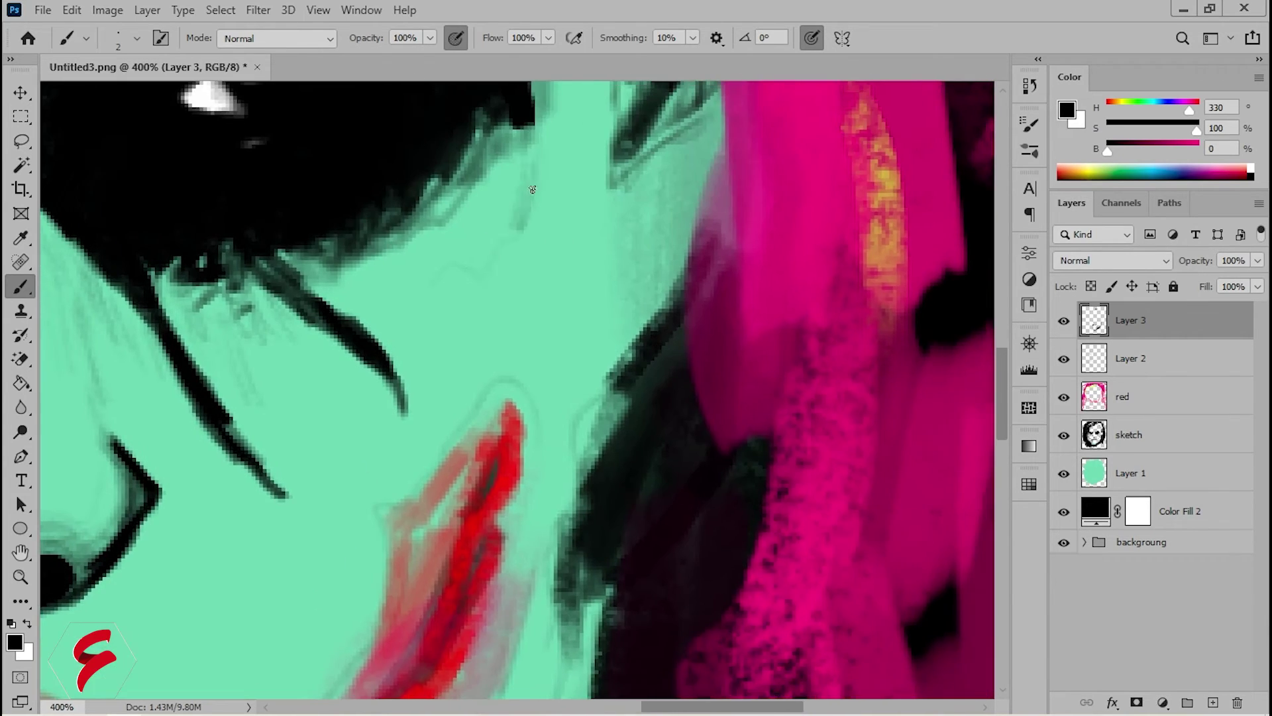
scroll(477, 187, "up", 1)
scroll(479, 303, "right", 1)
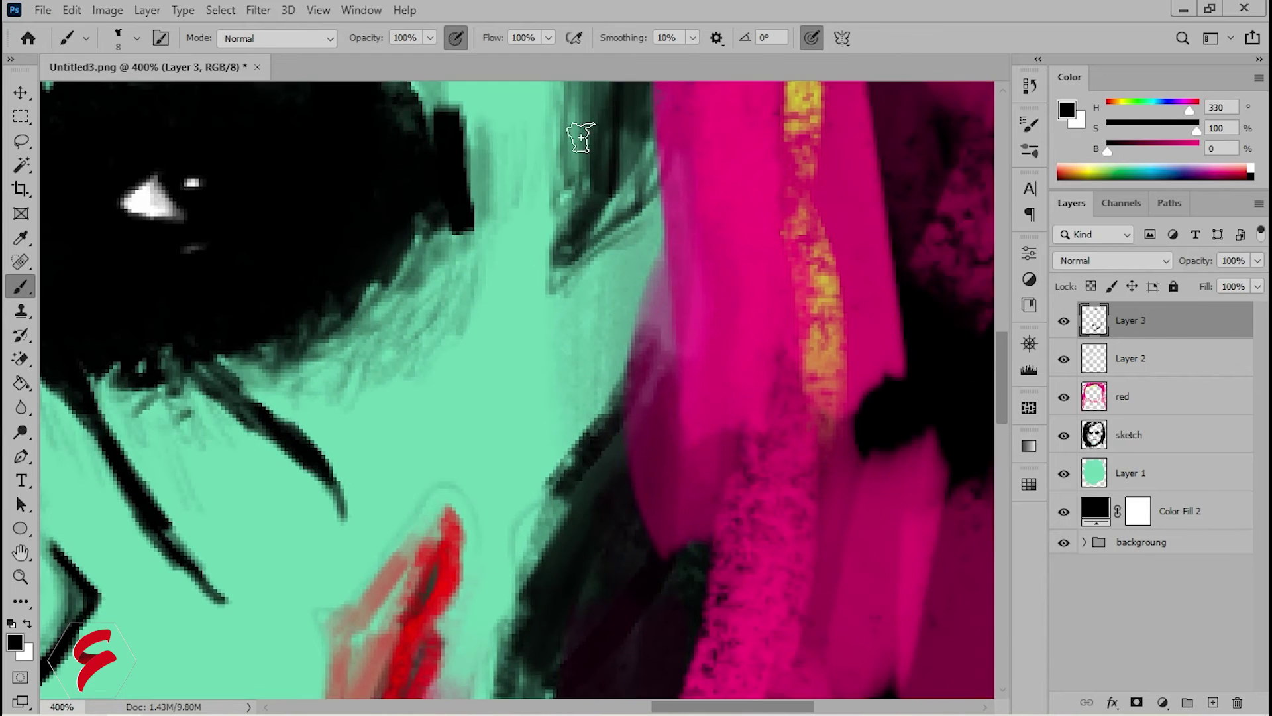
scroll(576, 193, "up", 2)
scroll(587, 265, "down", 4)
scroll(600, 345, "down", 3)
scroll(596, 406, "right", 2)
scroll(517, 517, "down", 1)
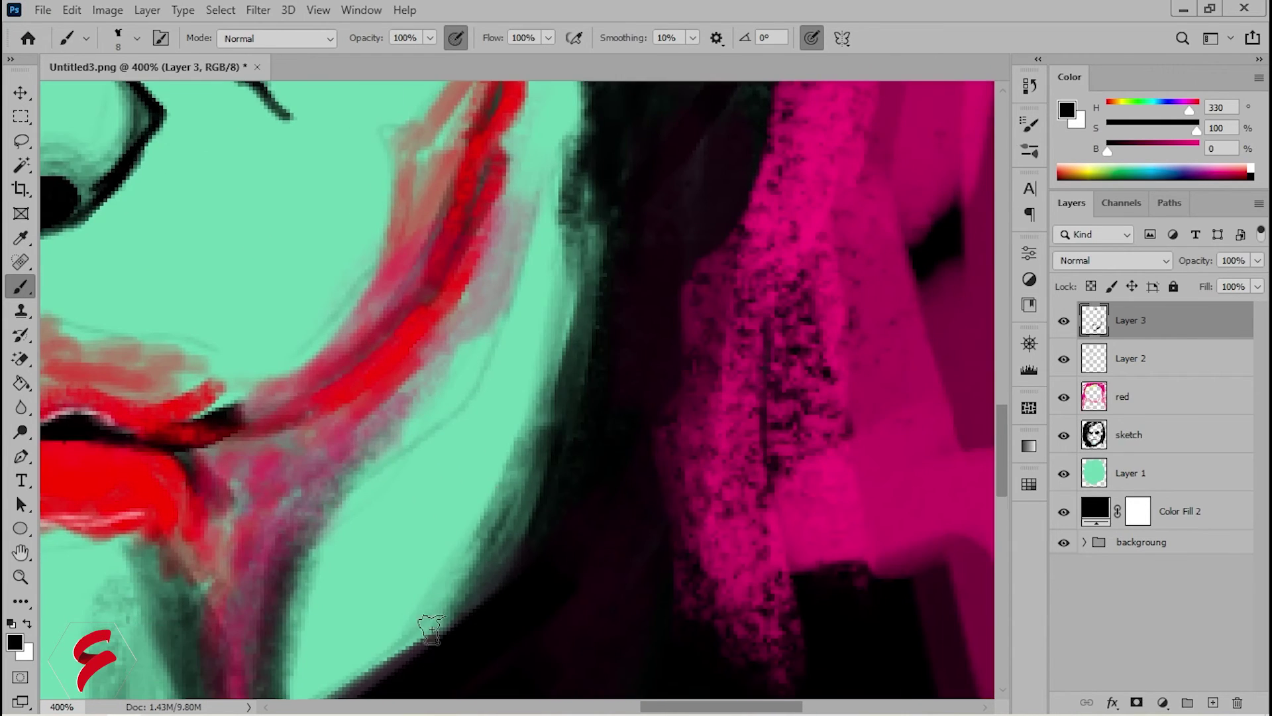
scroll(676, 272, "down", 2)
scroll(671, 227, "up", 8)
scroll(818, 321, "up", 7)
scroll(893, 313, "left", 1)
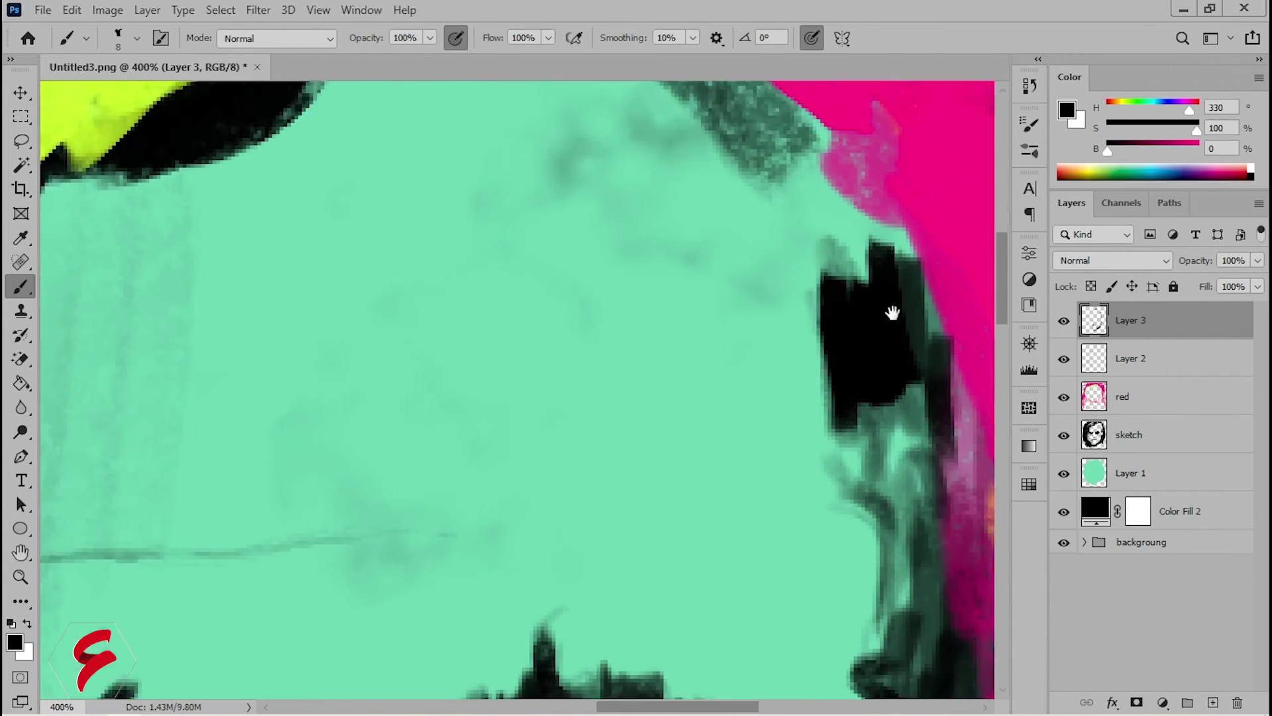
scroll(892, 313, "up", 3)
scroll(463, 259, "left", 5)
scroll(643, 385, "down", 3)
key("[")
key("[")
key("[")
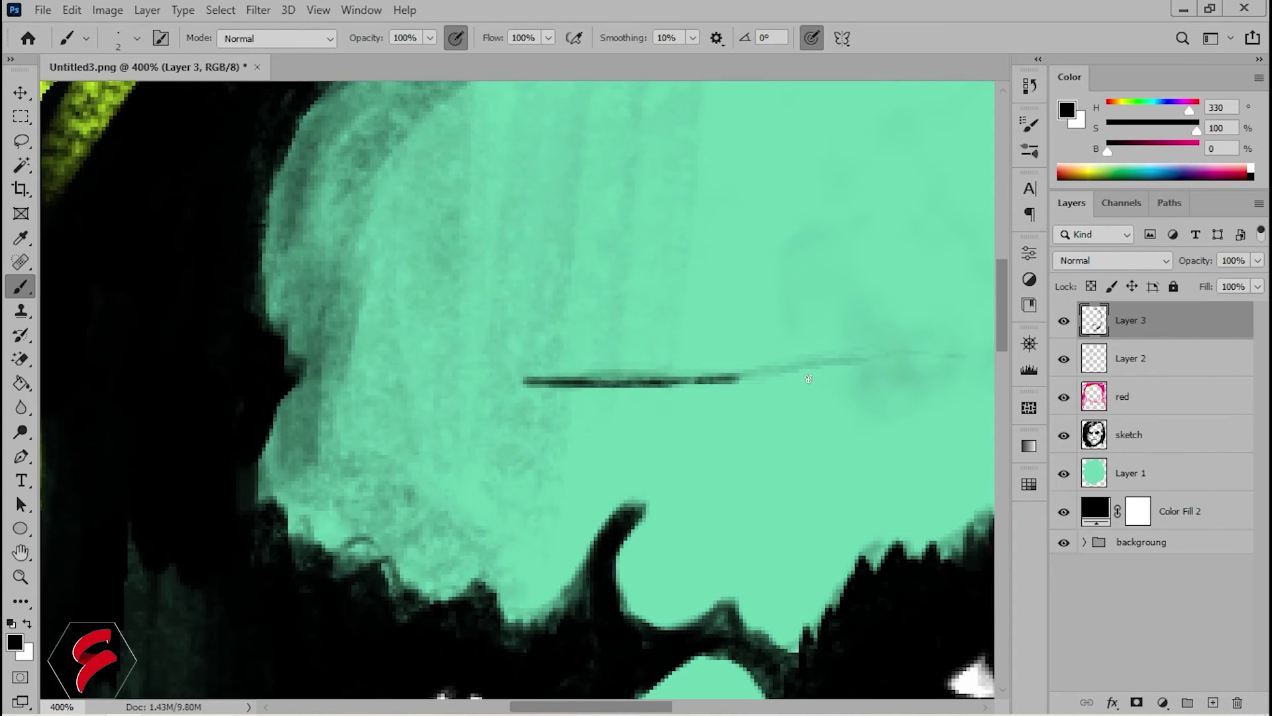
left_click_drag(712, 363, 740, 371)
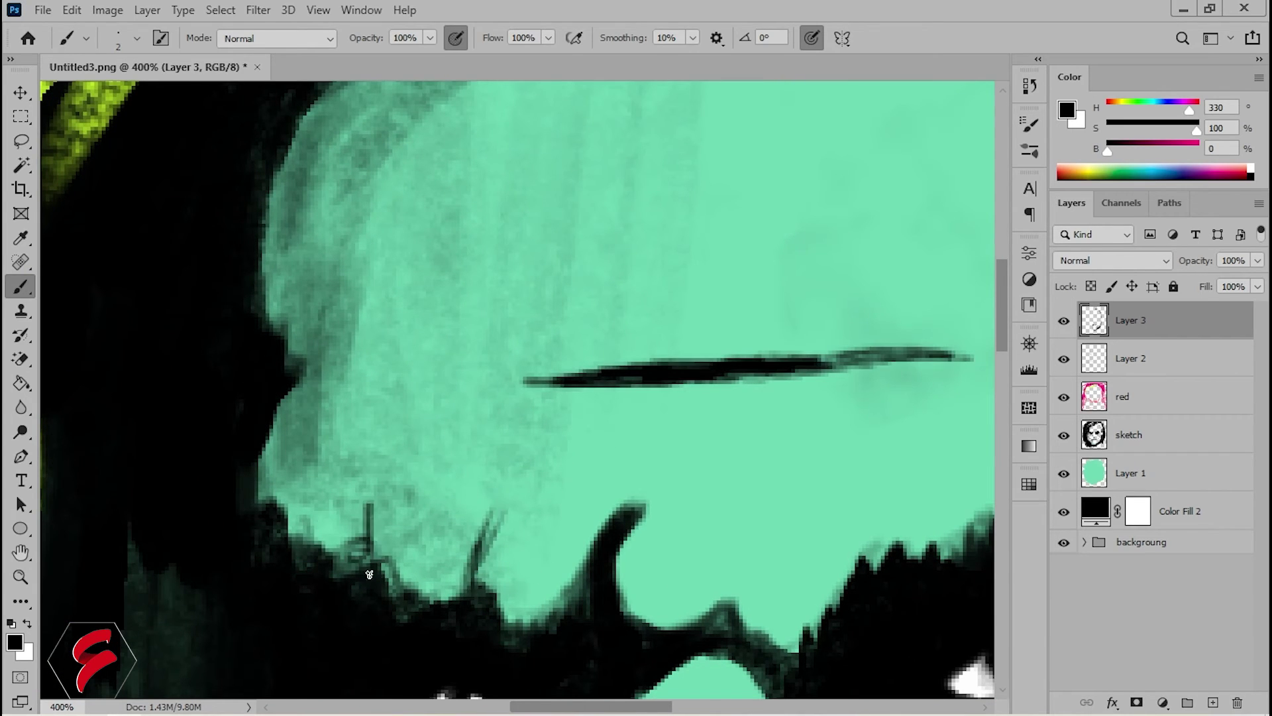
Add a small dark stroke at the face edge, then zoom out to the whole painting.
scroll(369, 574, "right", 5)
scroll(487, 460, "down", 5)
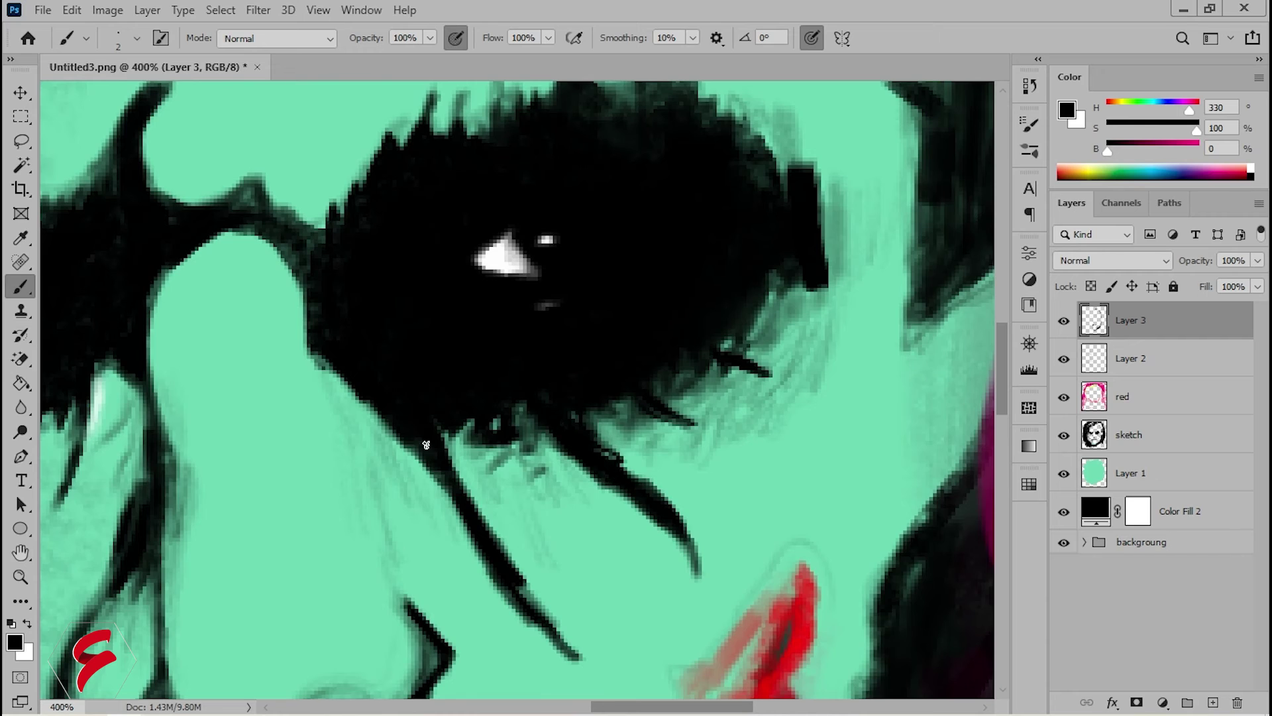
scroll(426, 445, "left", 5)
mouse_move(265, 397)
left_mouse_down()
mouse_move(182, 165)
mouse_move(85, 448)
mouse_move(275, 335)
left_mouse_up()
scroll(146, 165, "down", 5)
scroll(146, 166, "left", 3)
key("ctrl+minus")
key("ctrl+minus")
key("ctrl+minus")
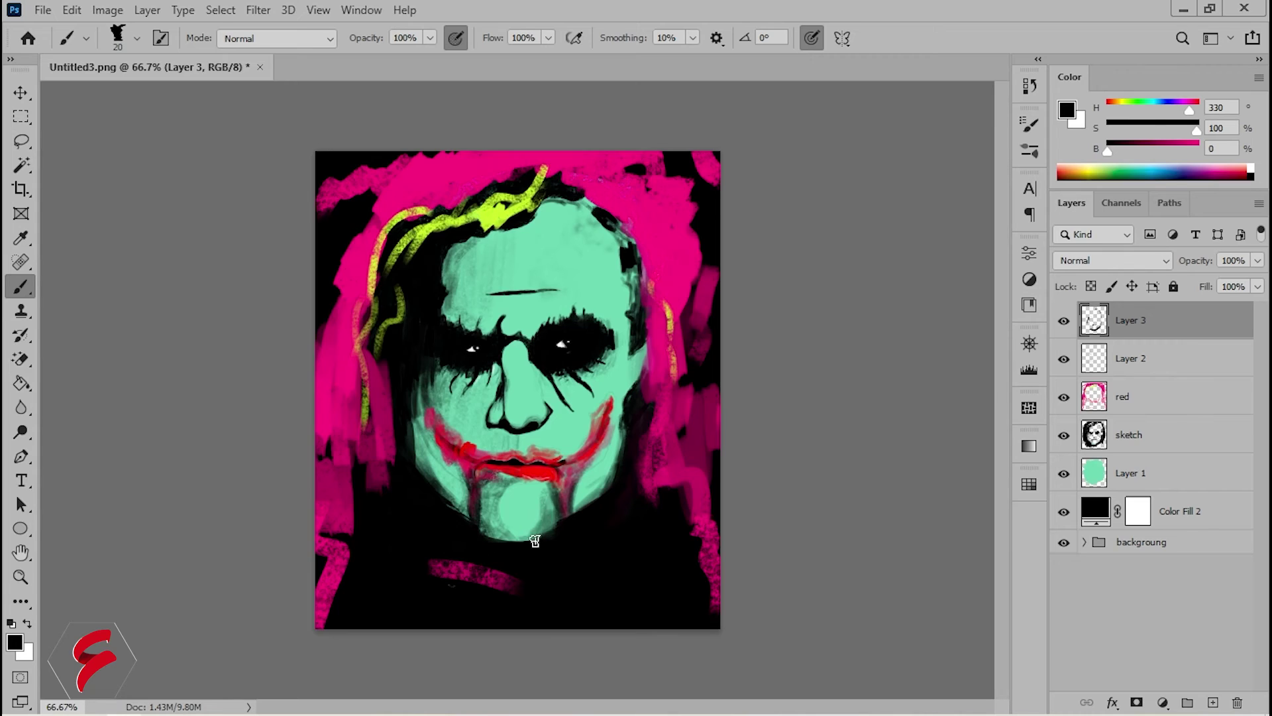
Paint a black stroke over the magenta hair left of the face.
left_click_drag(383, 458, 379, 378)
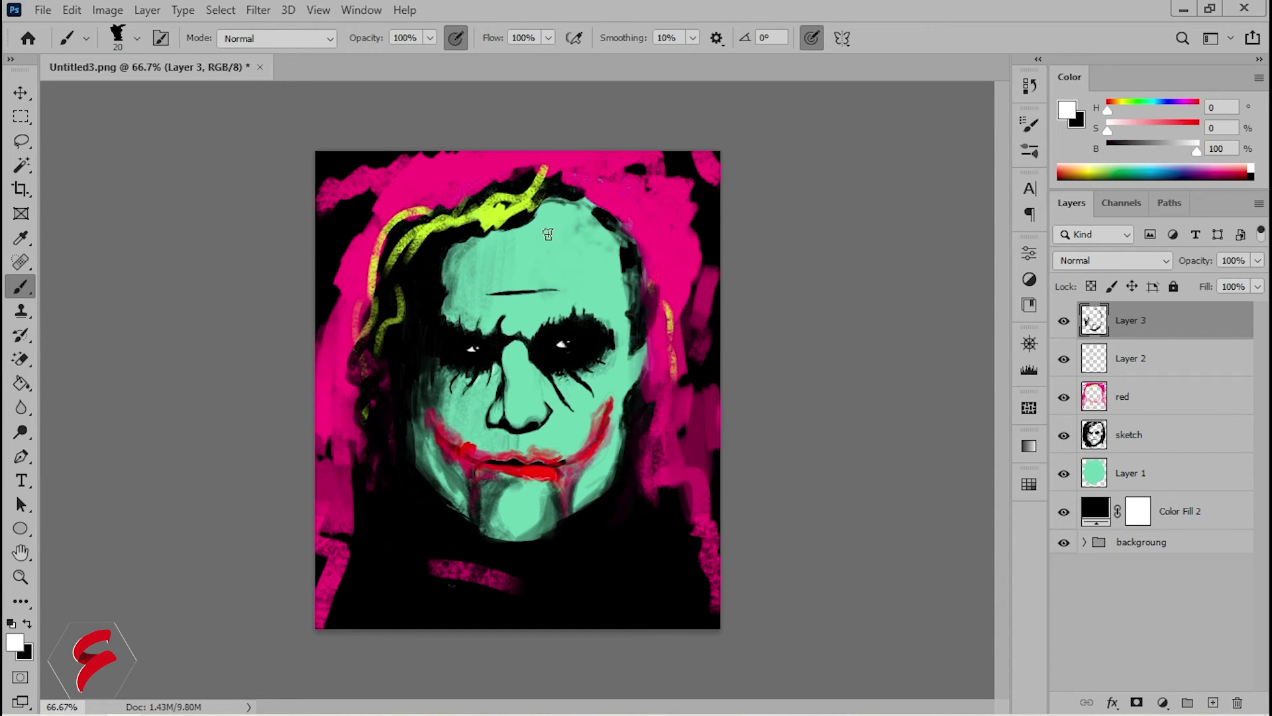
scroll(581, 268, "up", 5)
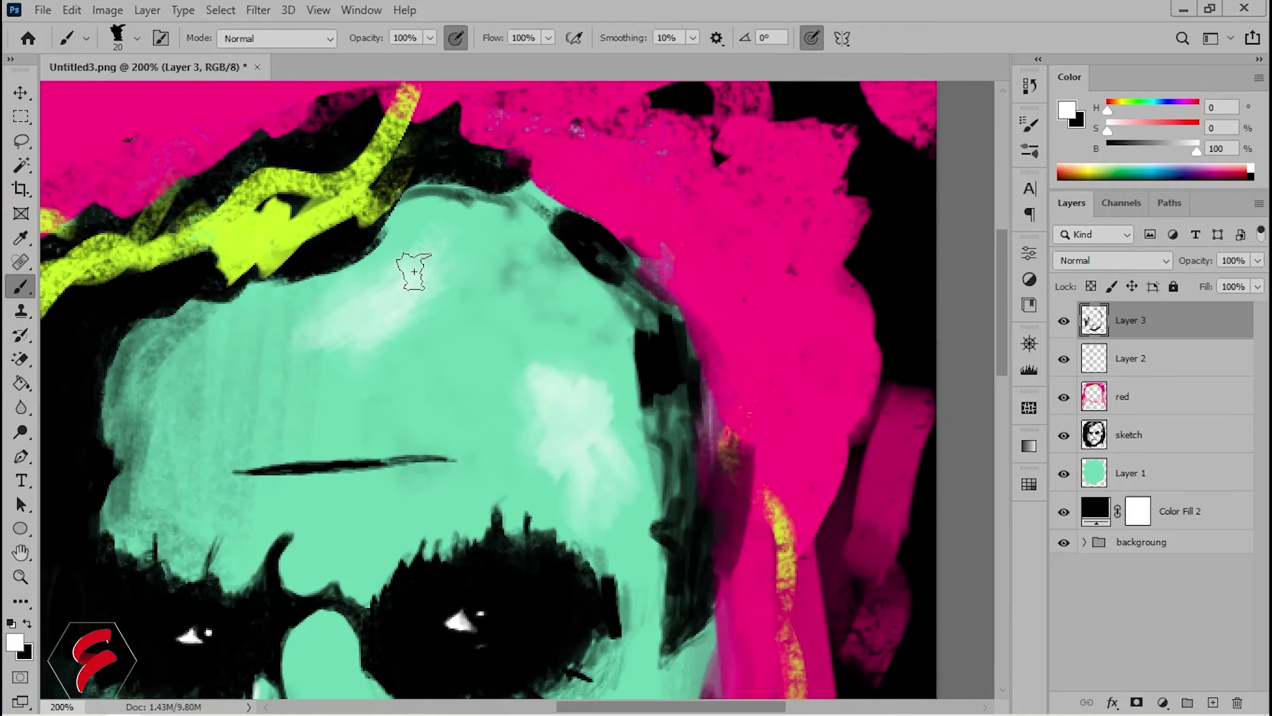
scroll(364, 386, "down", 5)
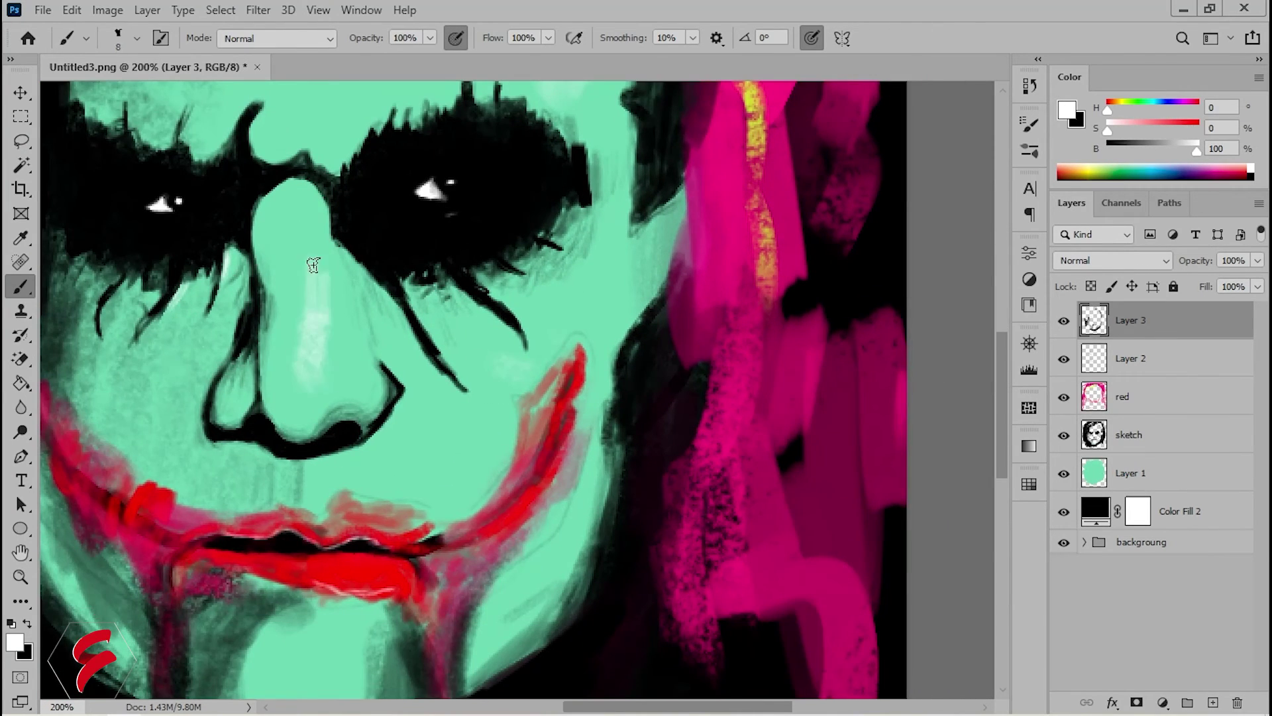
scroll(529, 530, "down", 5)
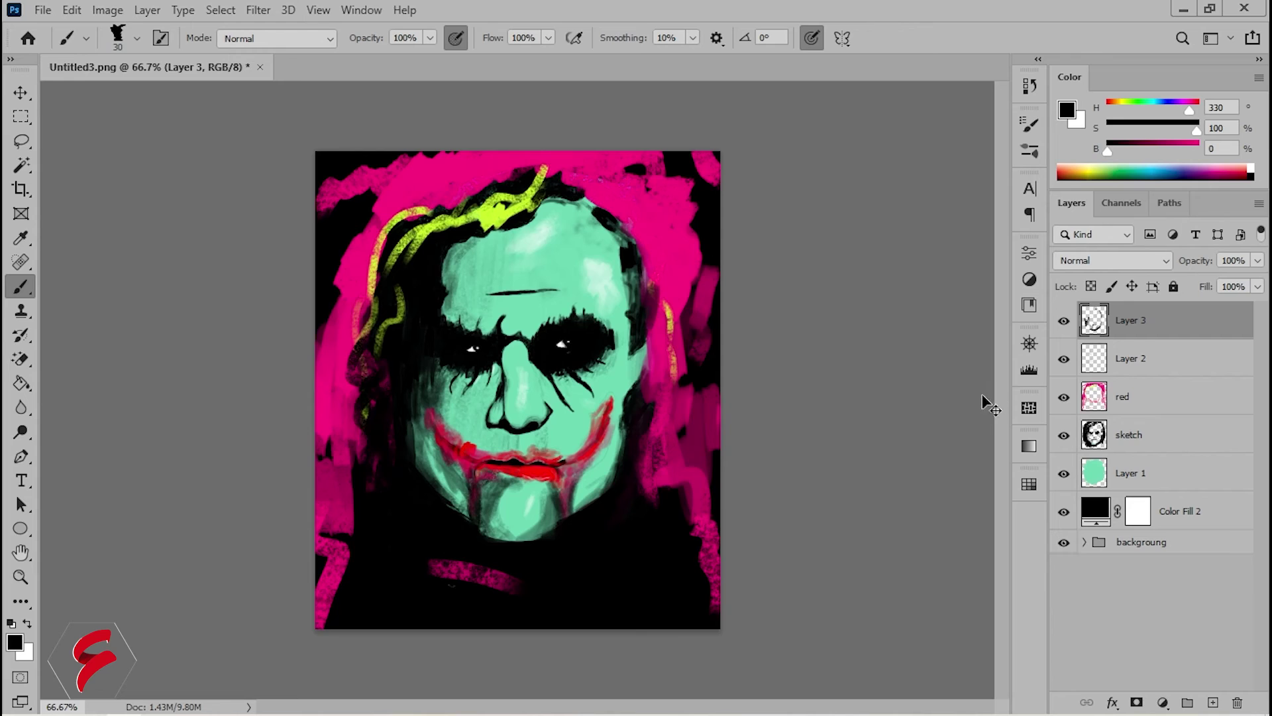
key("alt+bracketleft")
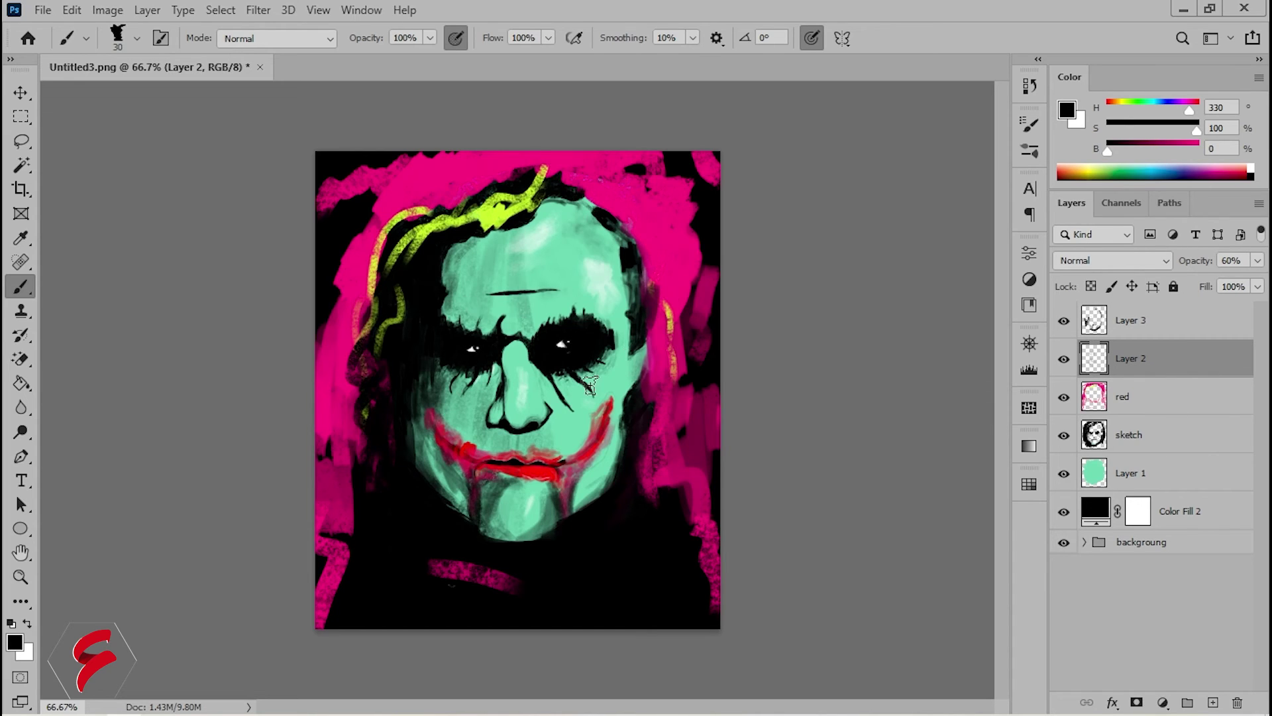
Zoom to 300% on the nose and shade its left side and bridge in black.
key("ctrl+plus")
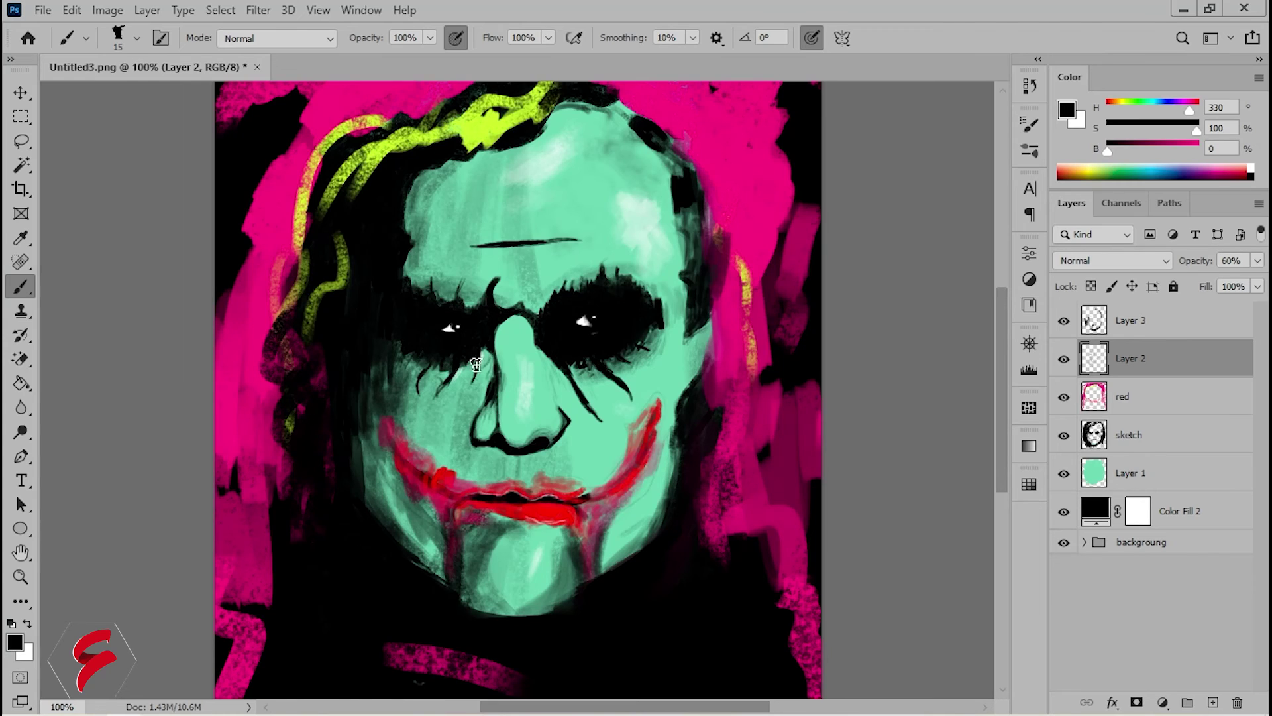
key("ctrl+plus")
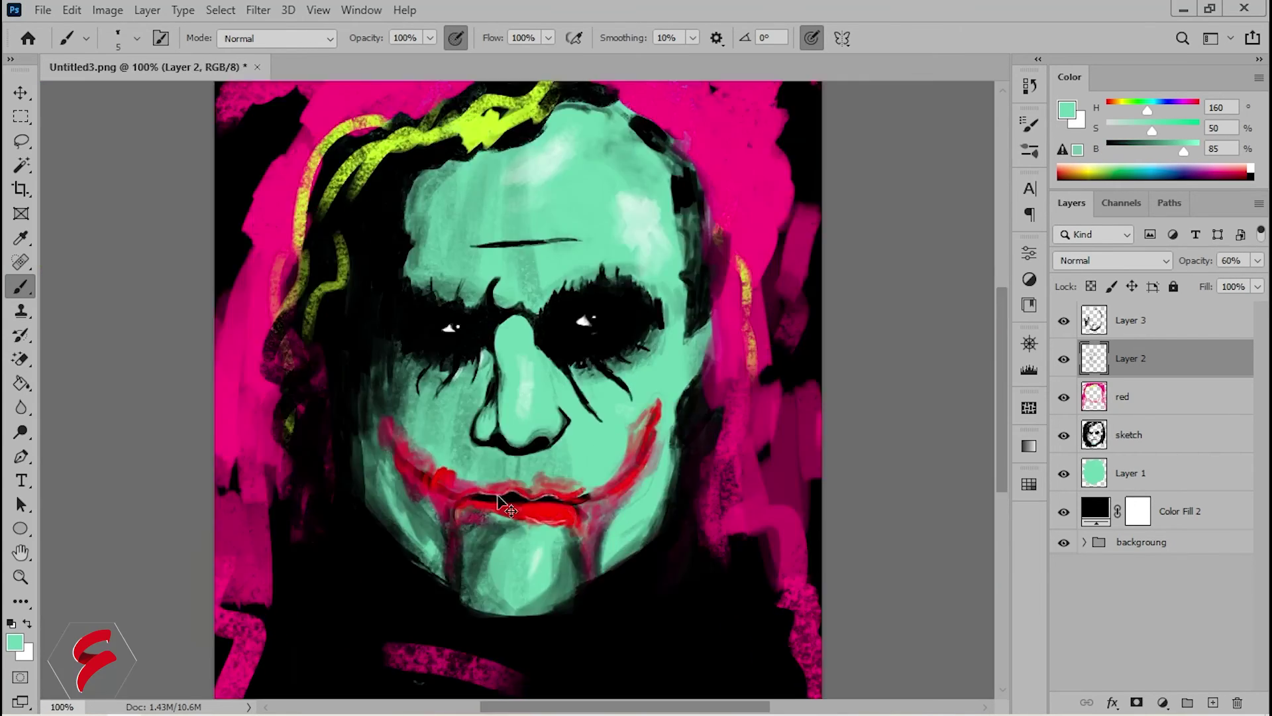
key("ctrl+plus")
left_click(12, 625)
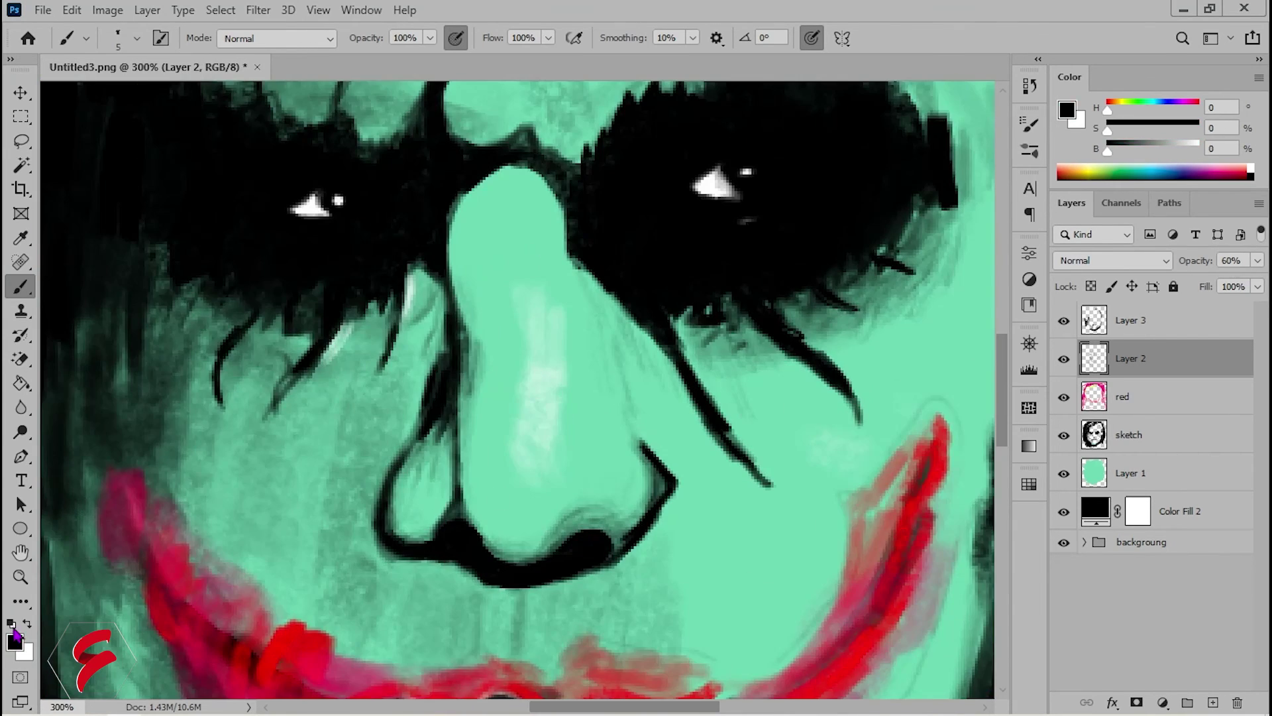
left_click_drag(449, 532, 412, 283)
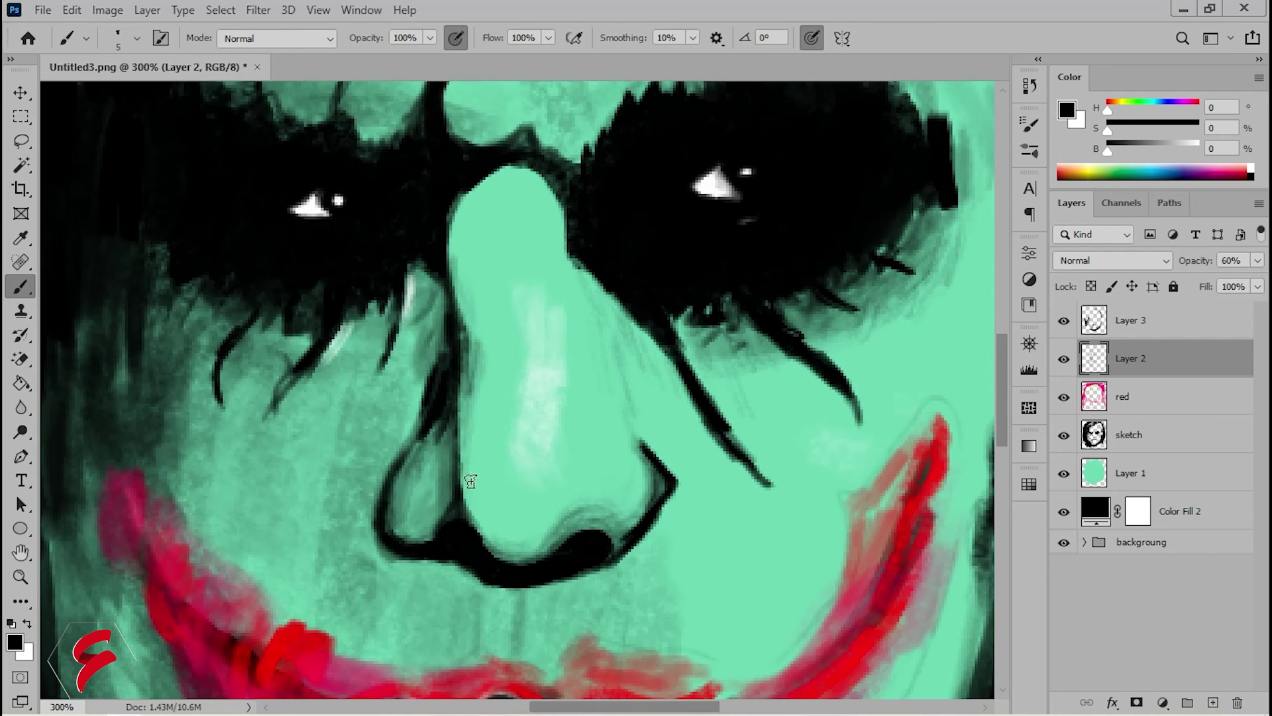
mouse_move(470, 481)
left_mouse_down()
mouse_move(467, 235)
mouse_move(486, 522)
left_mouse_up()
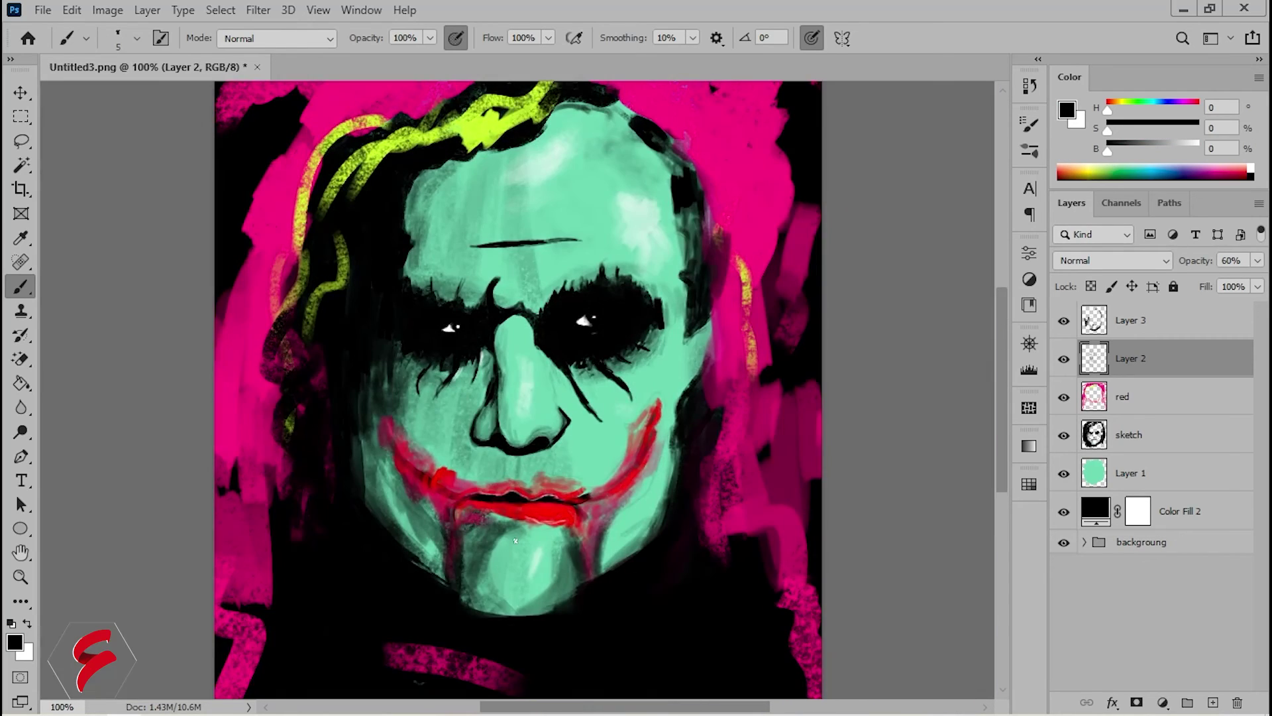
On Layer 3, darken the hair down the left side of the face with black.
left_click(1130, 321)
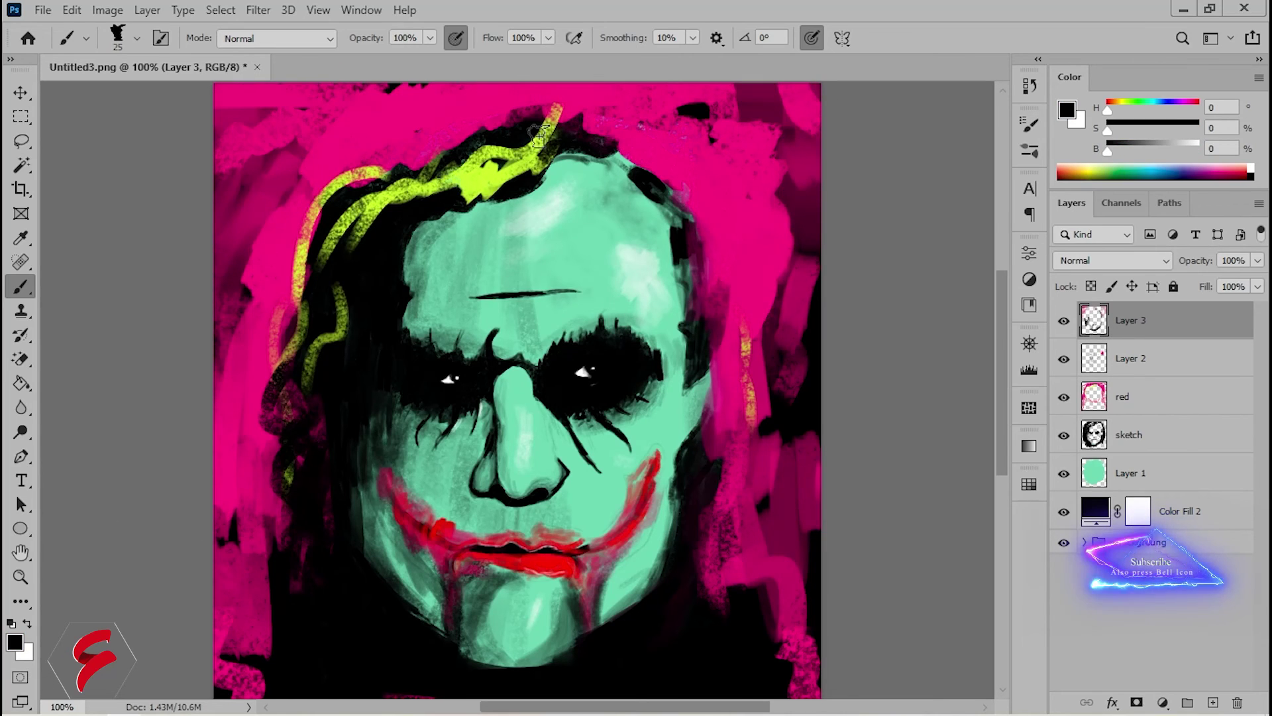
left_click_drag(556, 132, 295, 504)
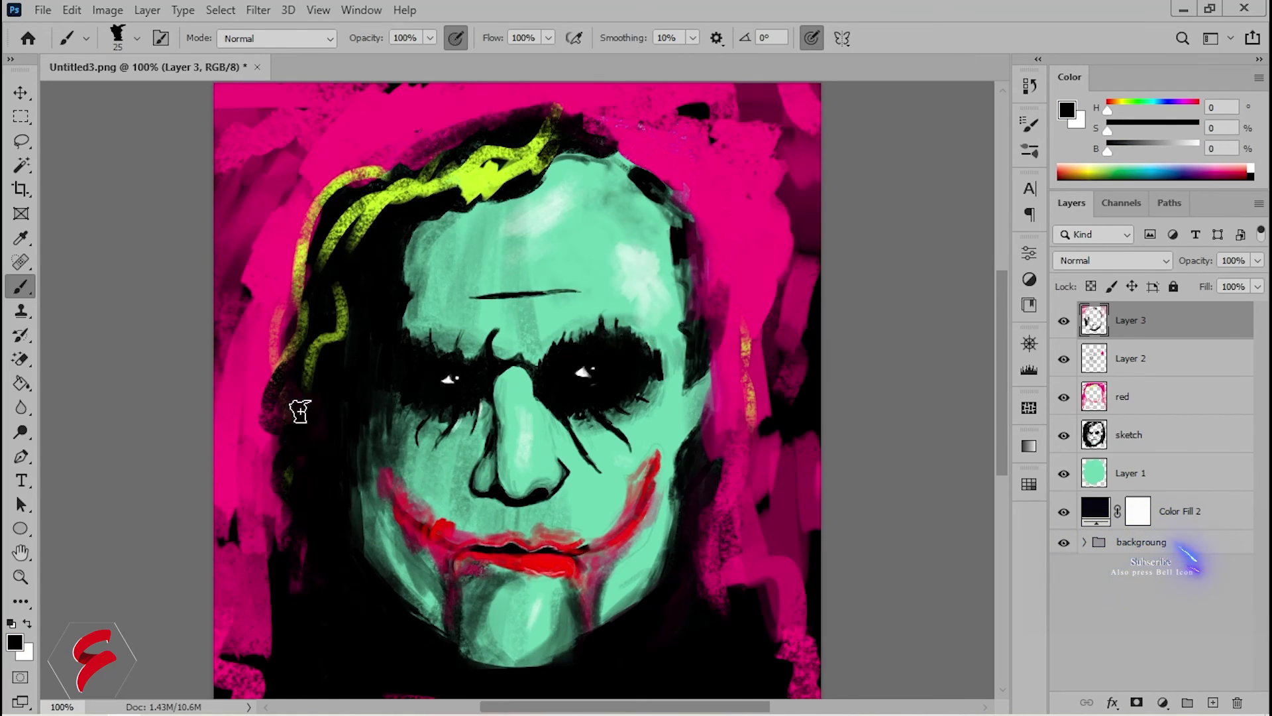